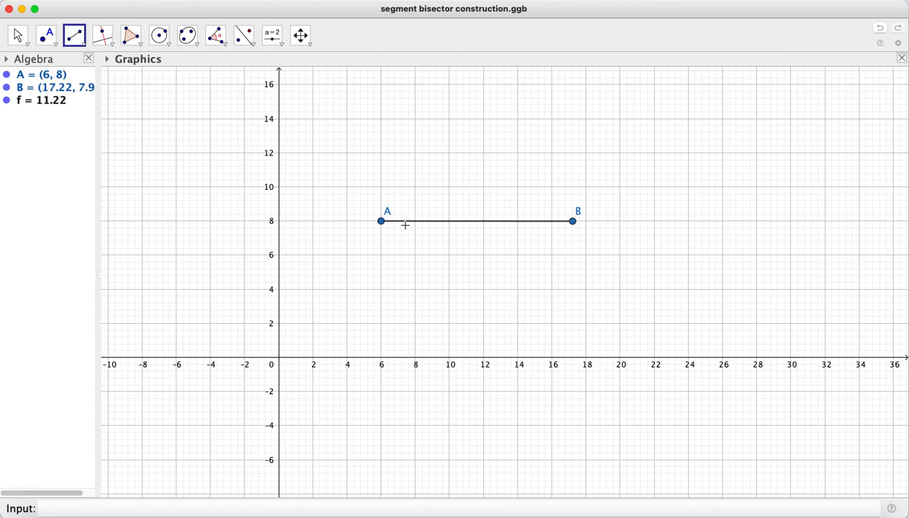
Change the colour of segment AB to dark blue (0, 51, 153)
{"action": "right_click", "coordinate": [41, 103]}
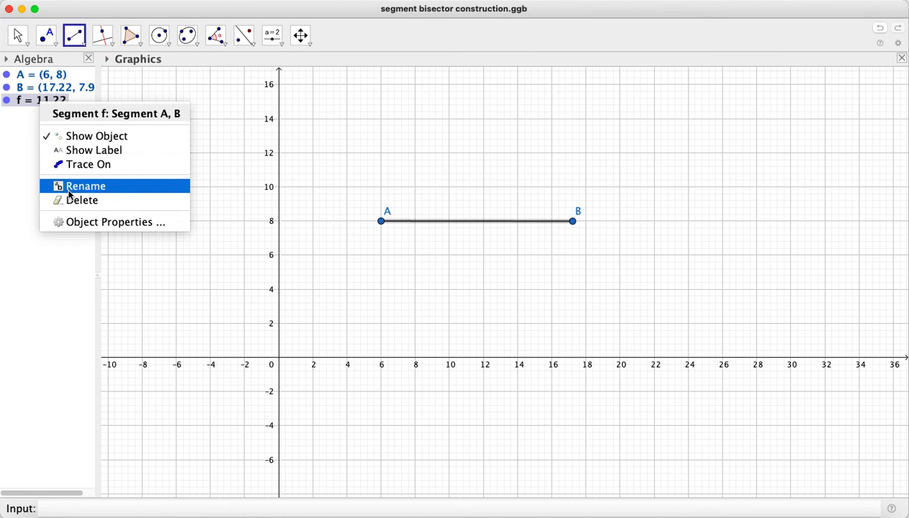
{"action": "left_click", "coordinate": [75, 223]}
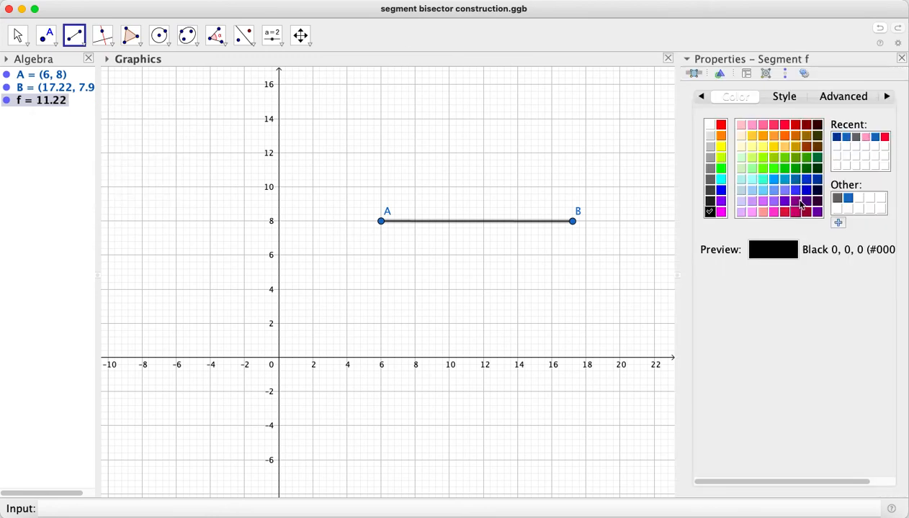
{"action": "left_click", "coordinate": [835, 137]}
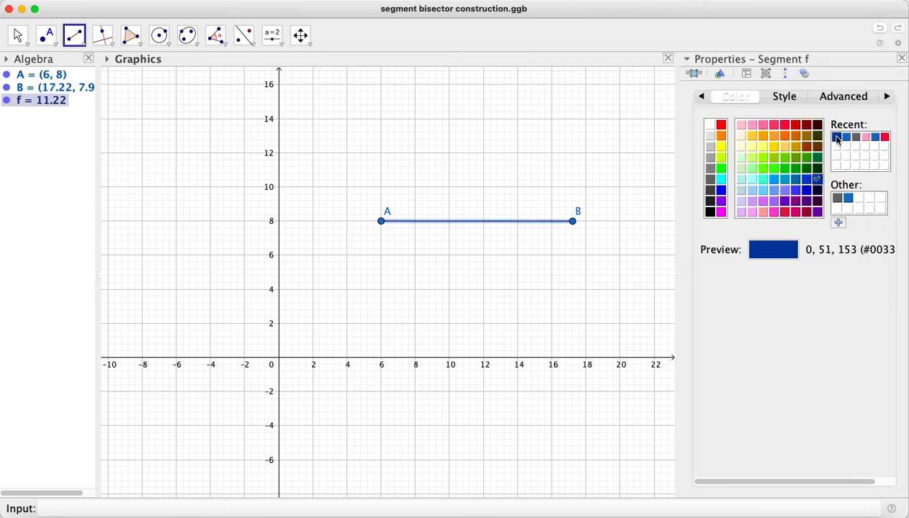
{"action": "left_click", "coordinate": [902, 58]}
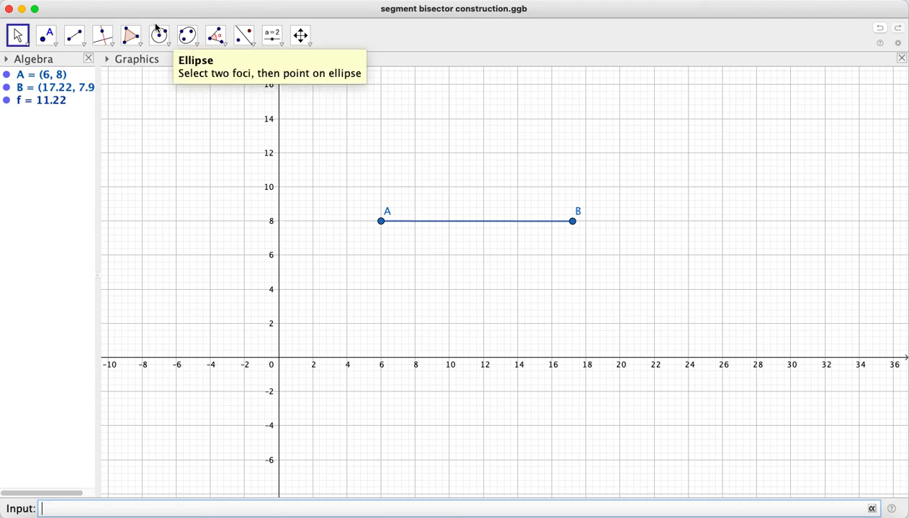
Draw a circle centred at point A with a radius of 8, using Circle: Center & Radius
{"action": "left_click", "coordinate": [167, 45]}
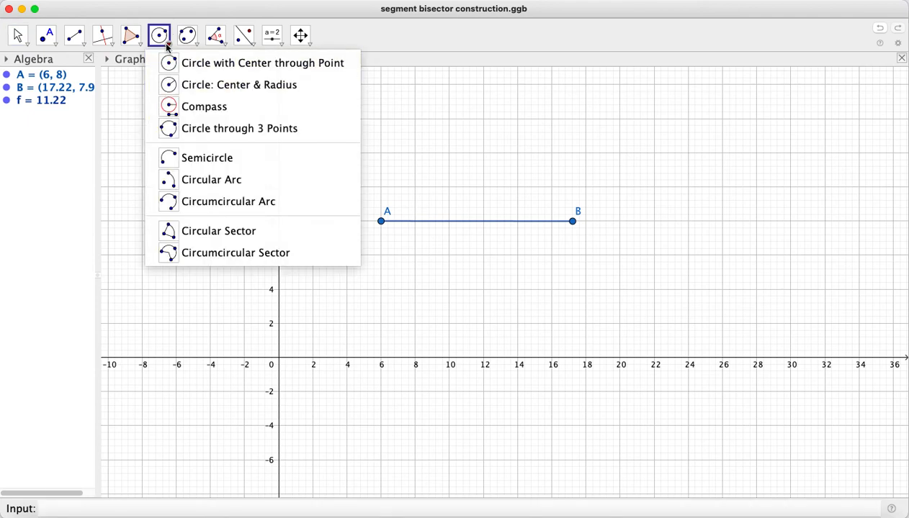
{"action": "left_click", "coordinate": [174, 85]}
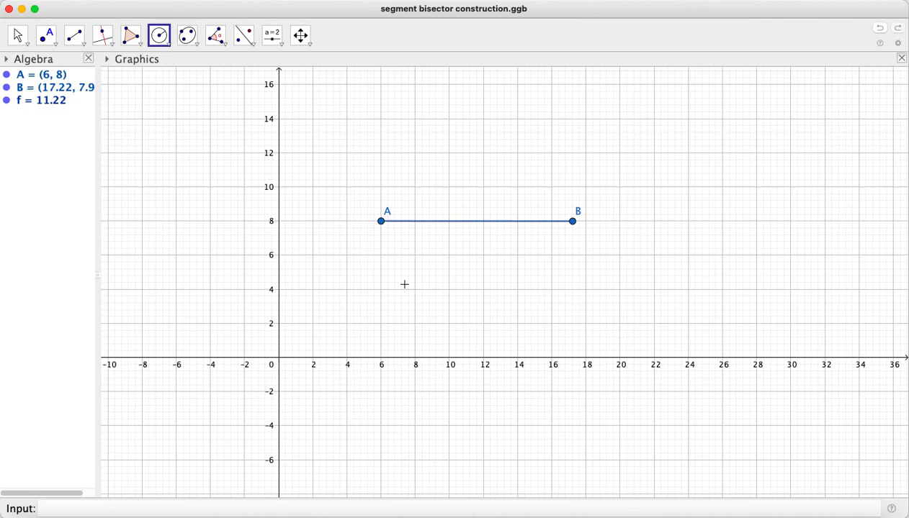
{"action": "left_click", "coordinate": [382, 223]}
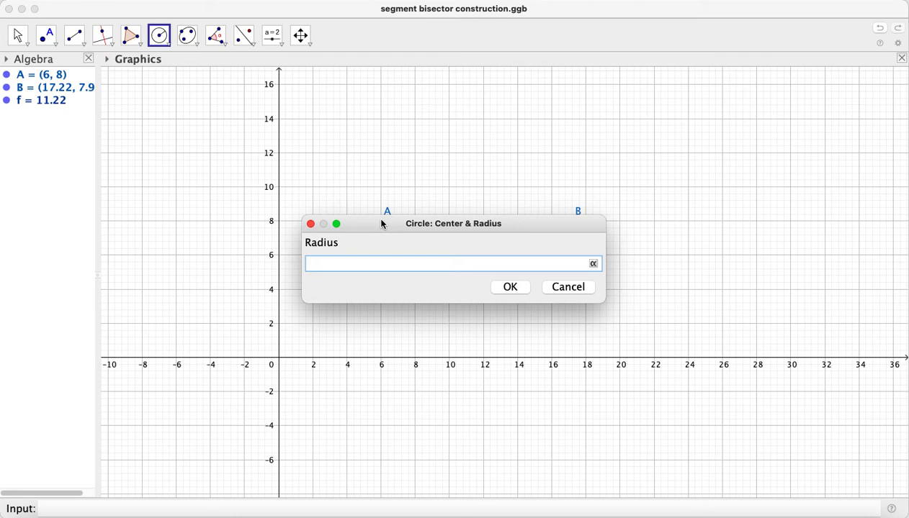
{"action": "type", "text": "8"}
{"action": "left_click", "coordinate": [509, 289]}
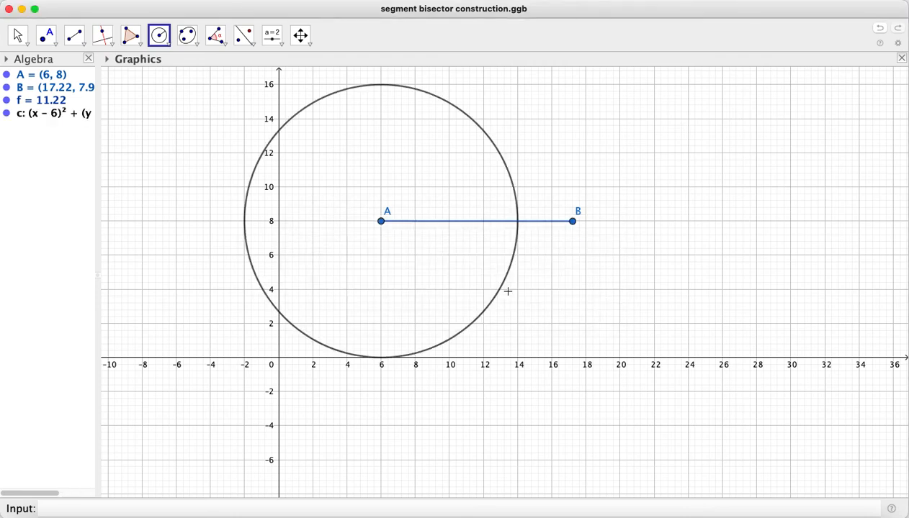
Format the circle around A with the light pink colour and the short-dashed line style
{"action": "right_click", "coordinate": [44, 115]}
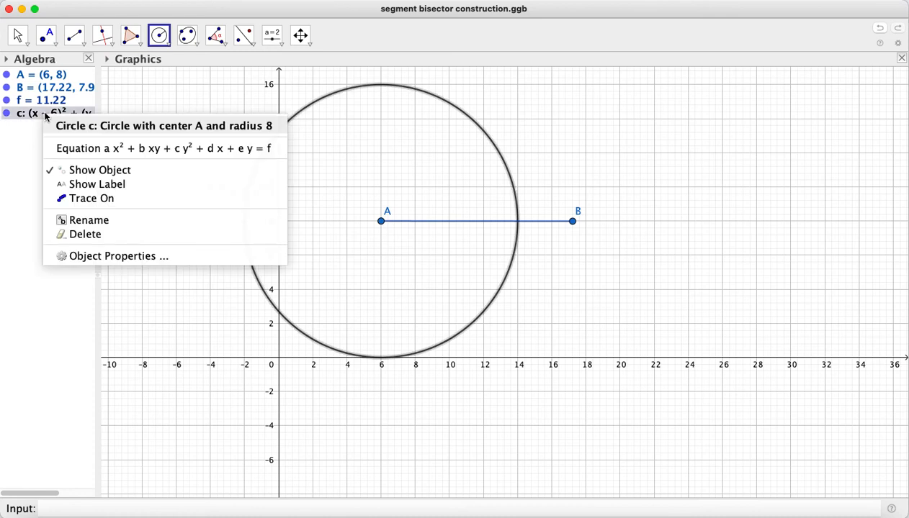
{"action": "left_click", "coordinate": [104, 257]}
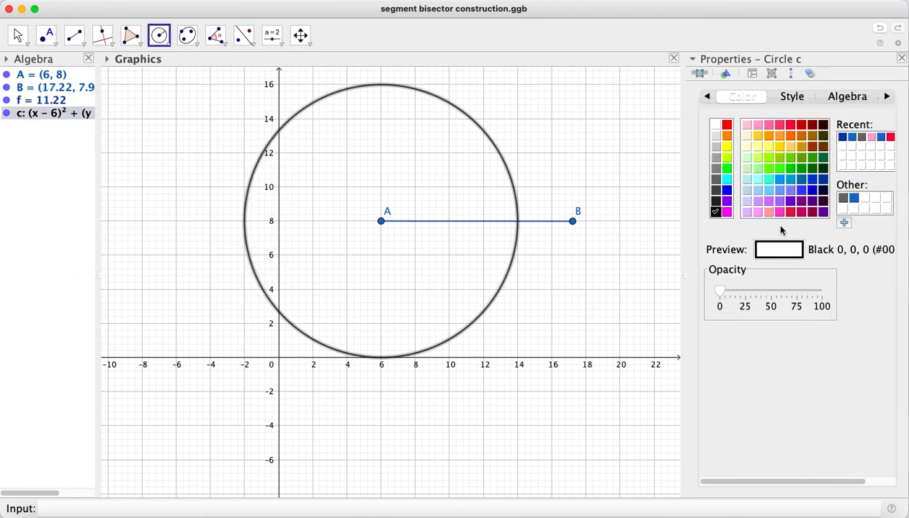
{"action": "left_click", "coordinate": [747, 126]}
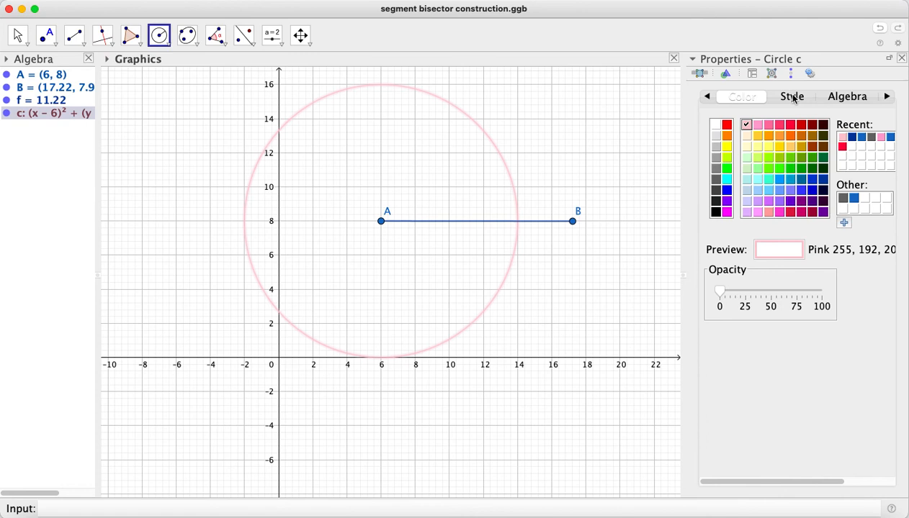
{"action": "left_click", "coordinate": [784, 98]}
{"action": "left_click", "coordinate": [816, 248]}
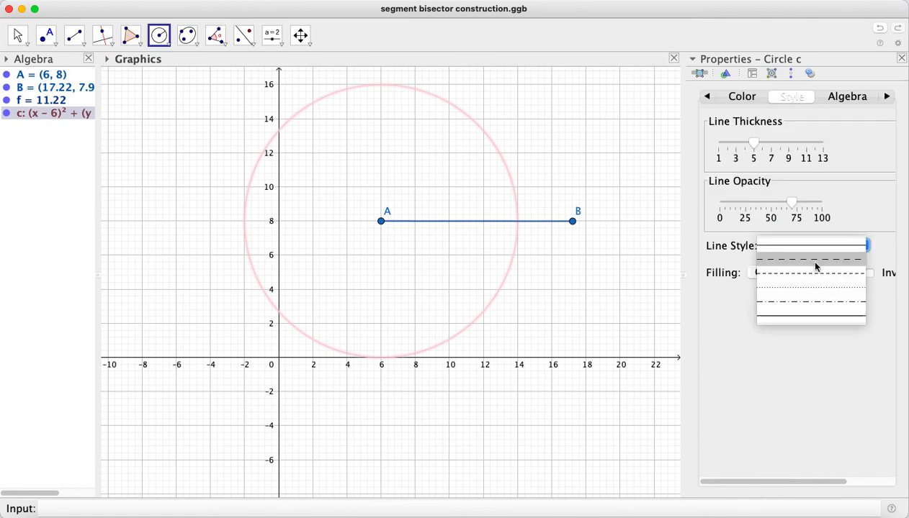
{"action": "left_click", "coordinate": [817, 274]}
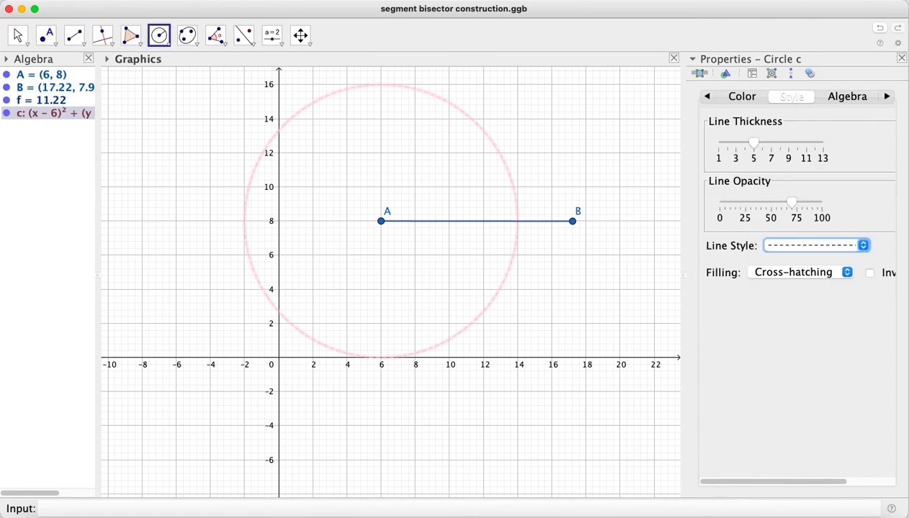
{"action": "key", "text": "Escape"}
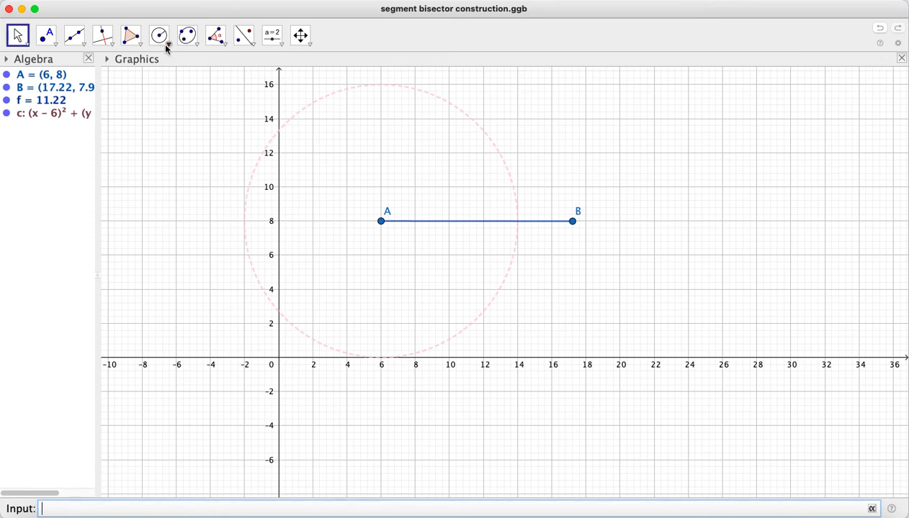
Draw a second circle centred at point B with a radius of 8
{"action": "left_click", "coordinate": [158, 44]}
{"action": "left_click", "coordinate": [572, 221]}
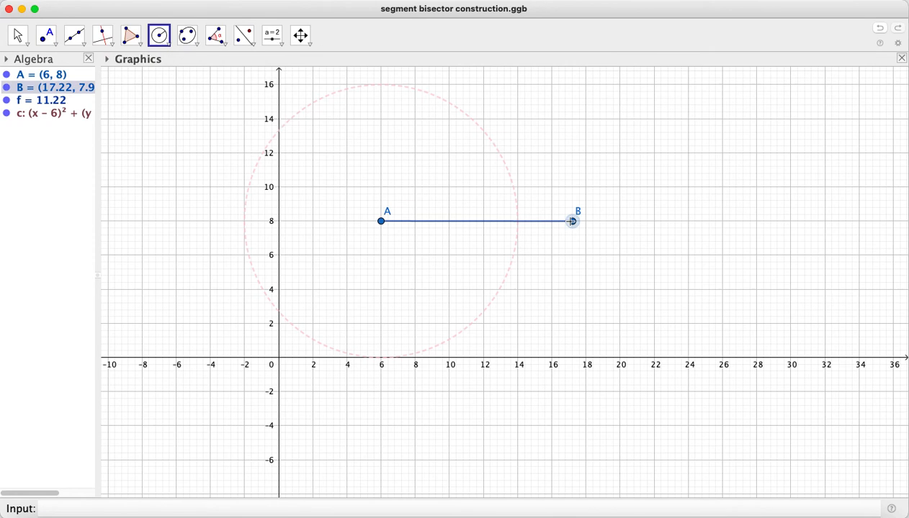
{"action": "left_click", "coordinate": [167, 37]}
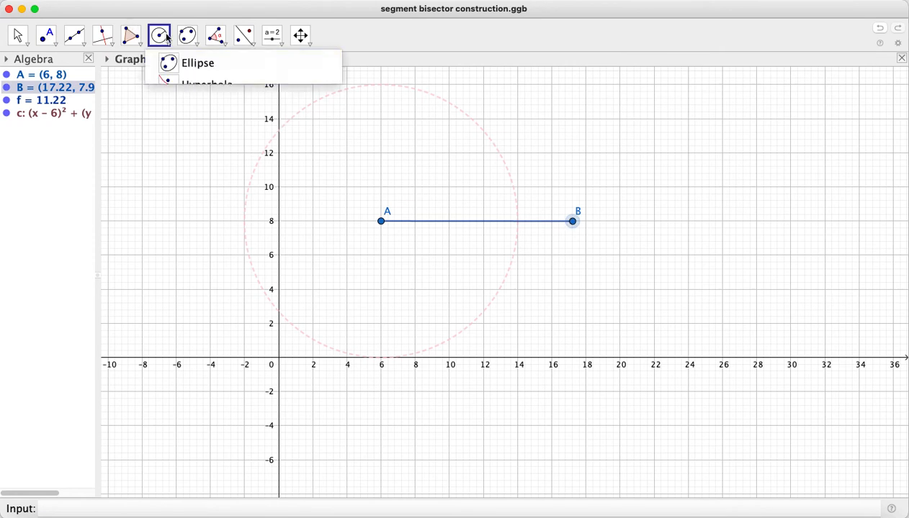
{"action": "left_click", "coordinate": [162, 37]}
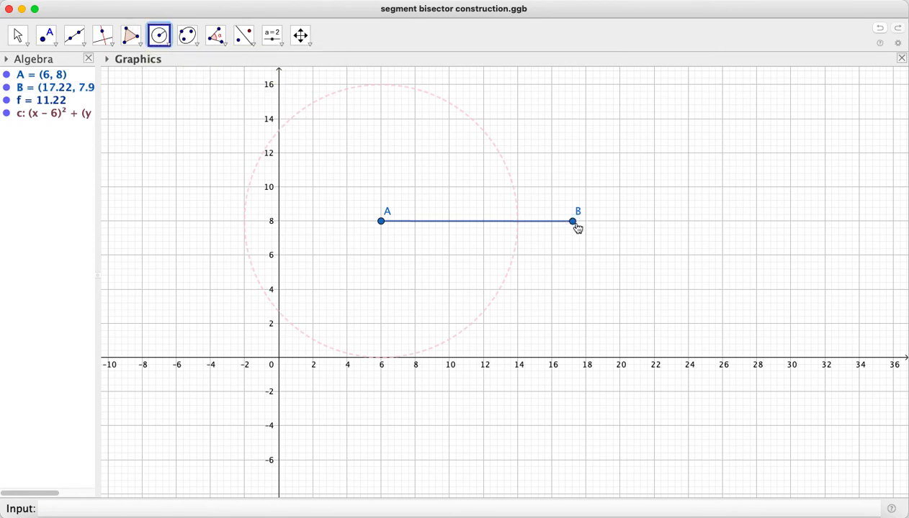
{"action": "left_click", "coordinate": [574, 224]}
{"action": "type", "text": "f"}
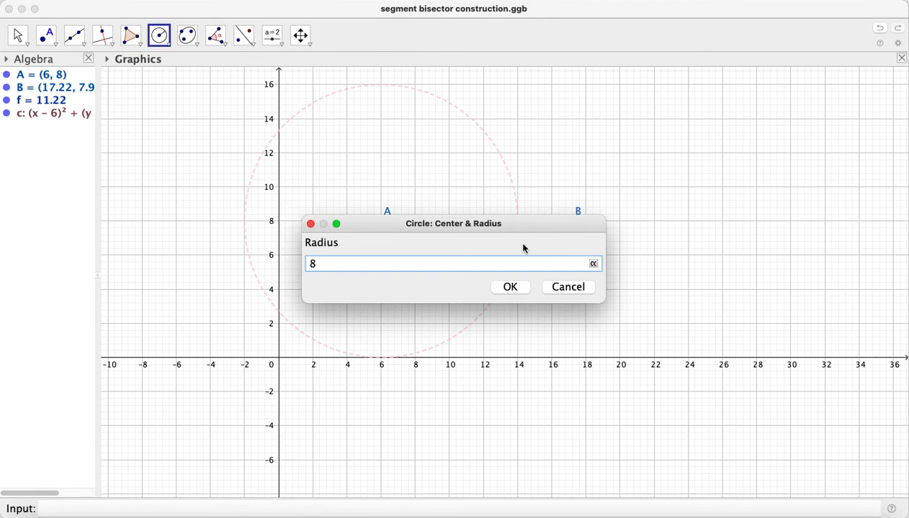
{"action": "left_click", "coordinate": [509, 288]}
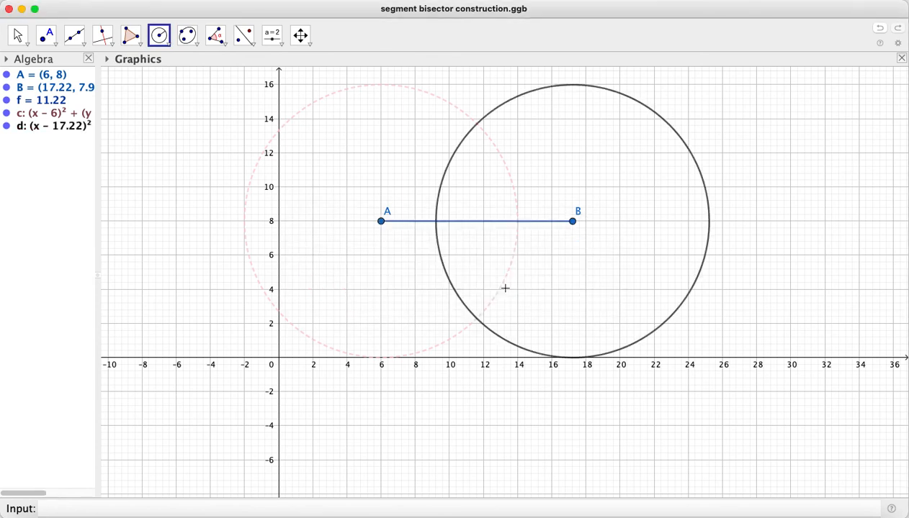
Format the circle around B with the short-dashed line style and the same light pink colour
{"action": "right_click", "coordinate": [30, 127]}
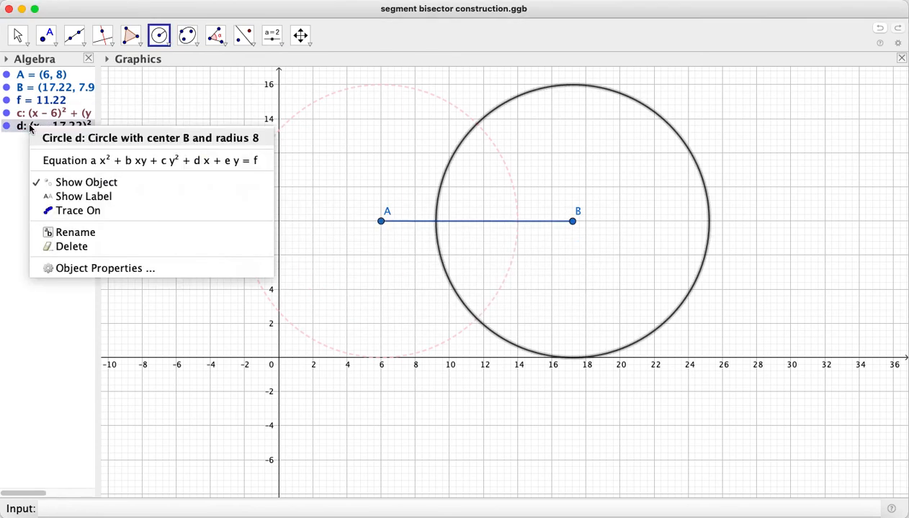
{"action": "left_click", "coordinate": [78, 268]}
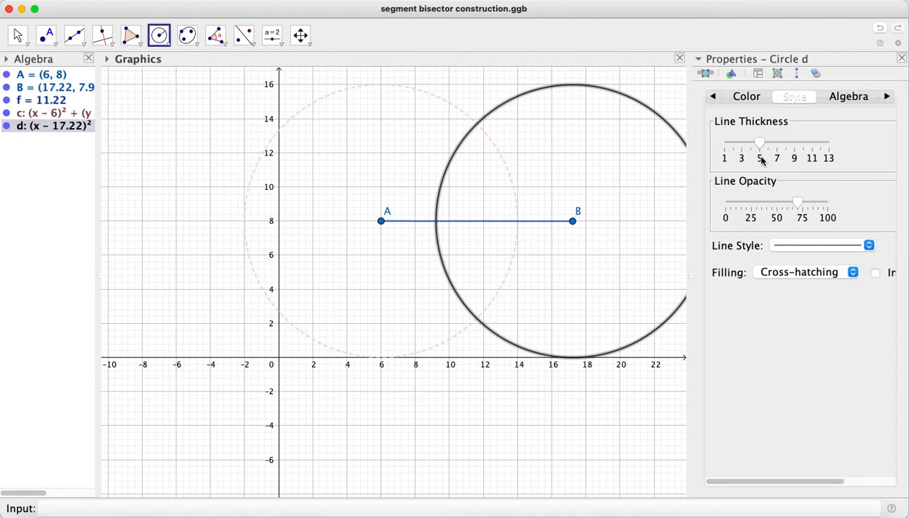
{"action": "left_click", "coordinate": [814, 246]}
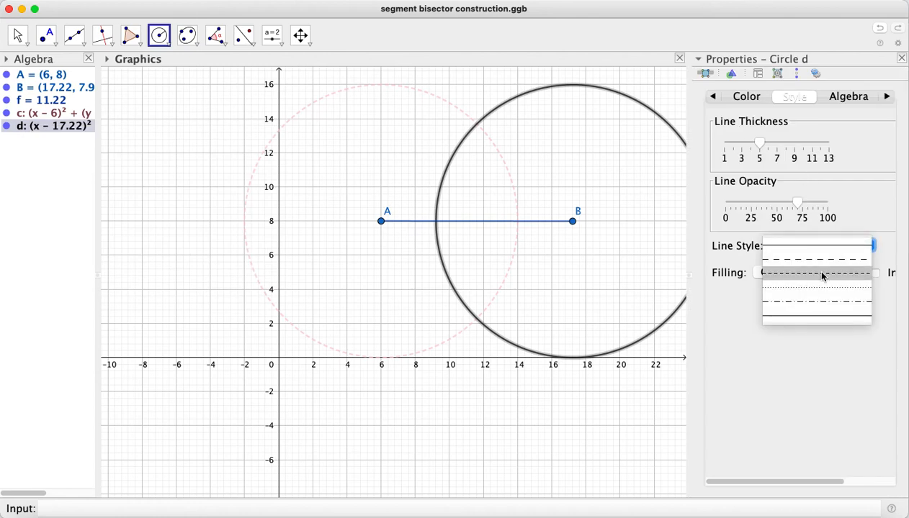
{"action": "left_click", "coordinate": [822, 274]}
{"action": "left_click", "coordinate": [730, 99]}
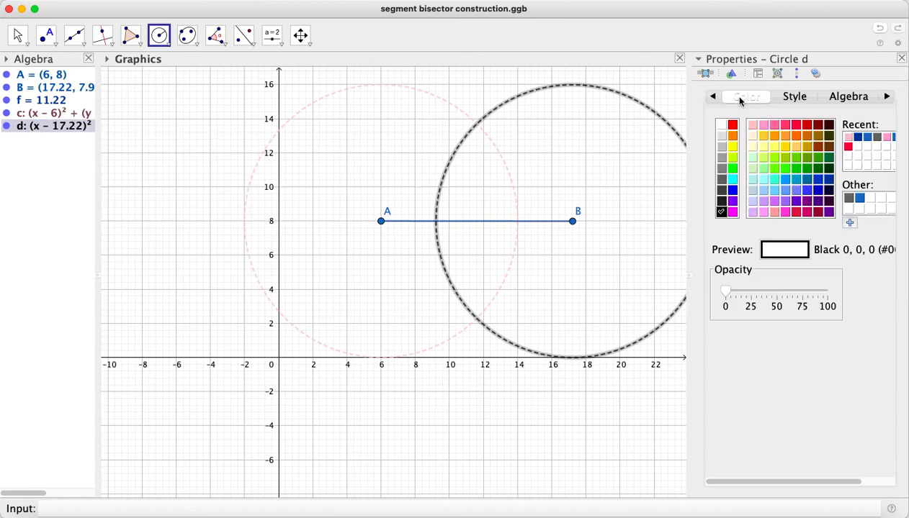
{"action": "left_click", "coordinate": [848, 136]}
{"action": "left_click", "coordinate": [901, 57]}
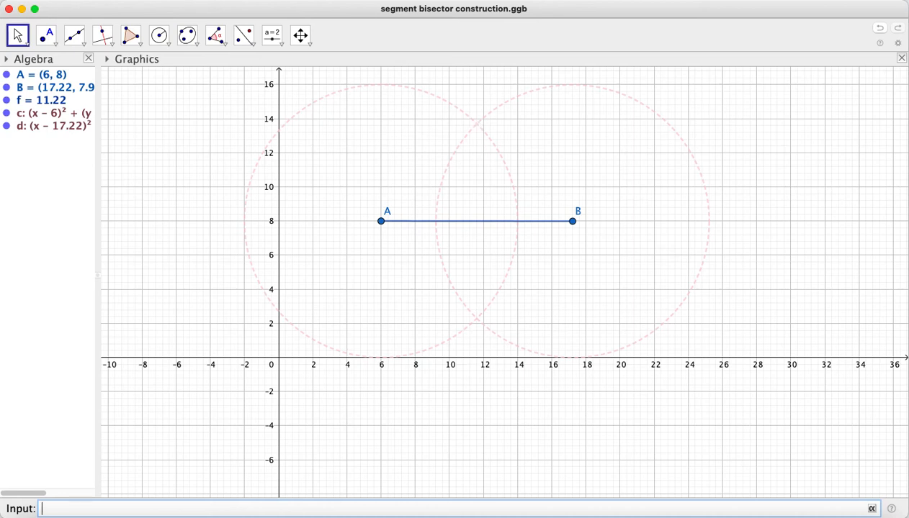
Mark both intersection points of the two circles, above and below segment AB, with the Intersect tool
{"action": "left_click", "coordinate": [49, 41]}
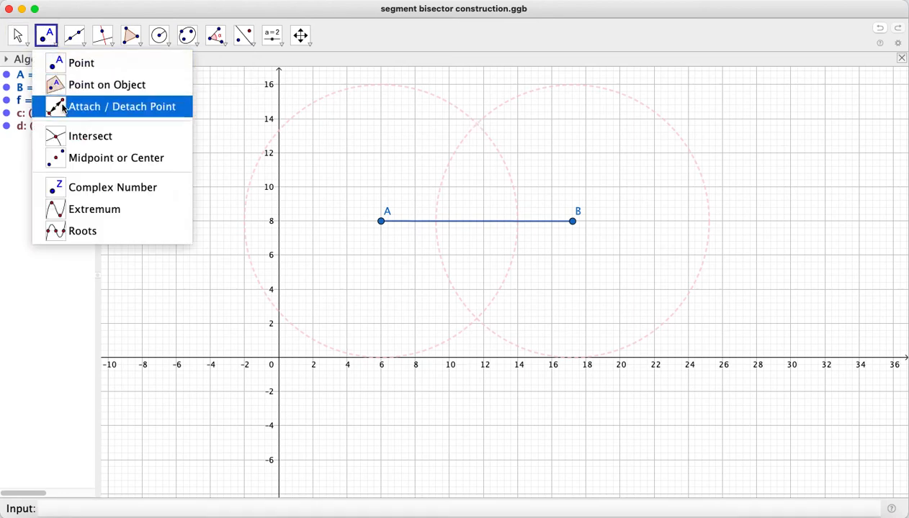
{"action": "left_click", "coordinate": [72, 136]}
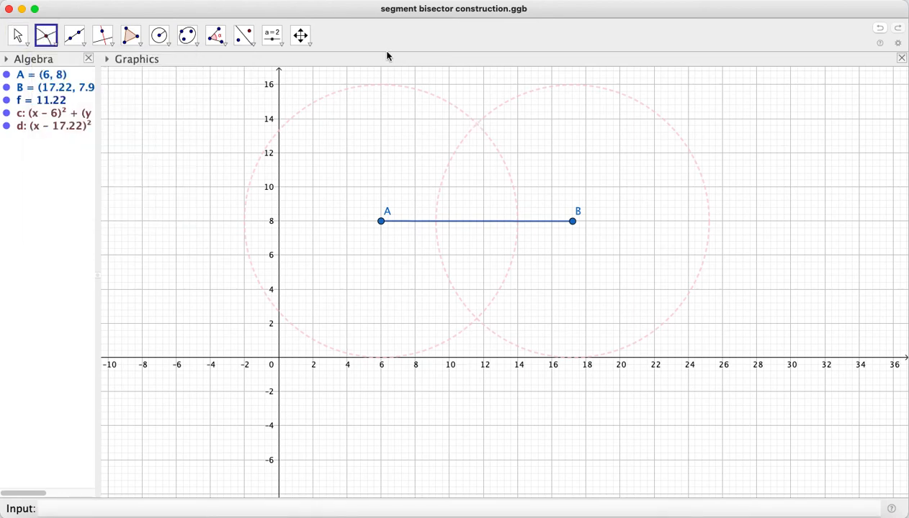
{"action": "left_click", "coordinate": [477, 124]}
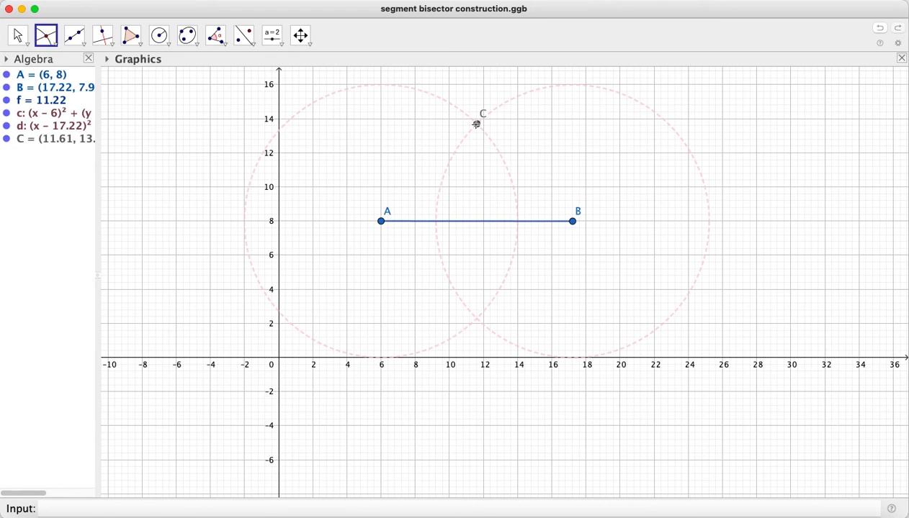
{"action": "left_click", "coordinate": [477, 318]}
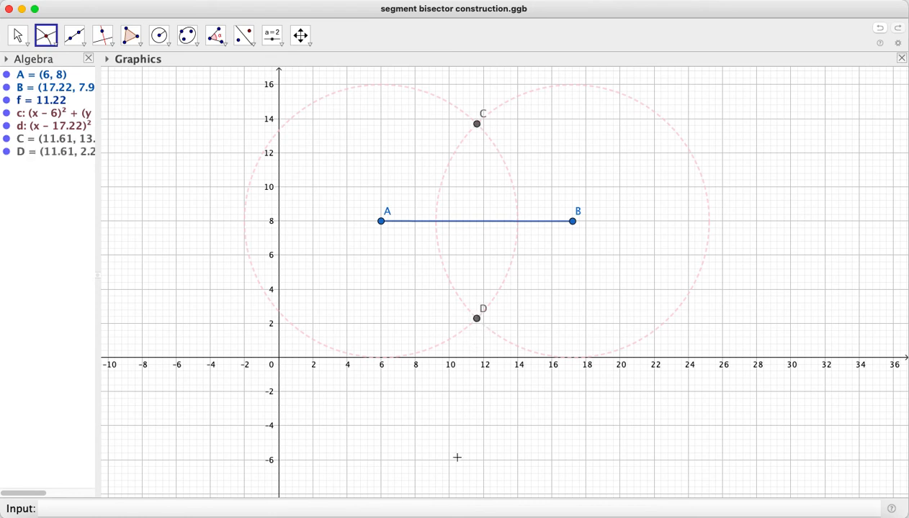
Try to draw a line through intersection points C and D, and undo it
{"action": "left_click", "coordinate": [76, 39]}
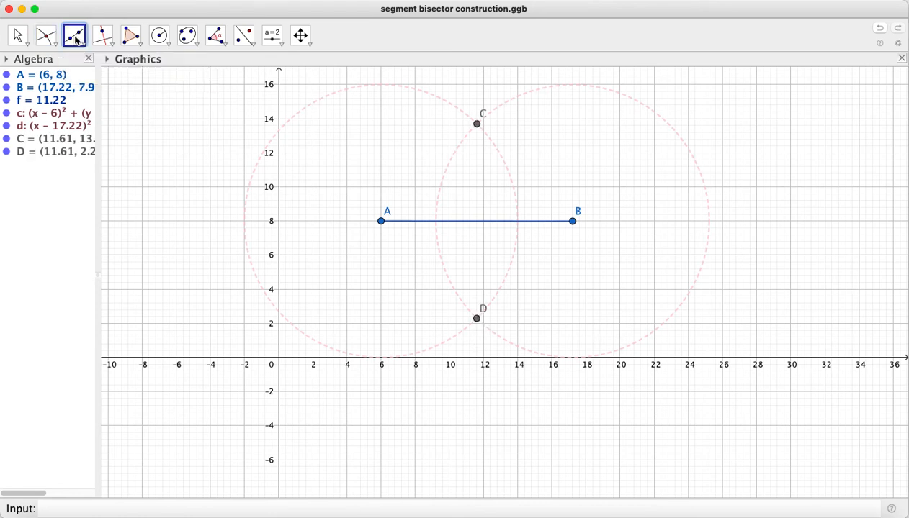
{"action": "left_click", "coordinate": [481, 126]}
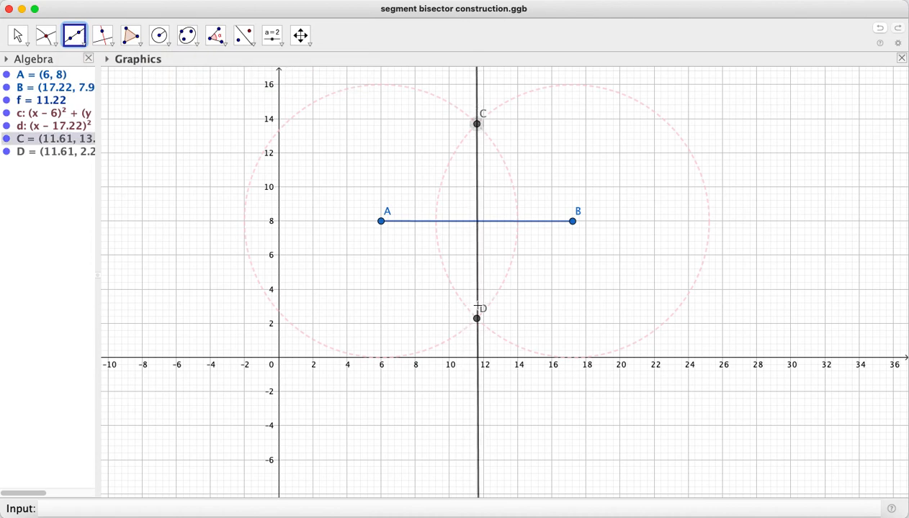
{"action": "left_click", "coordinate": [476, 306]}
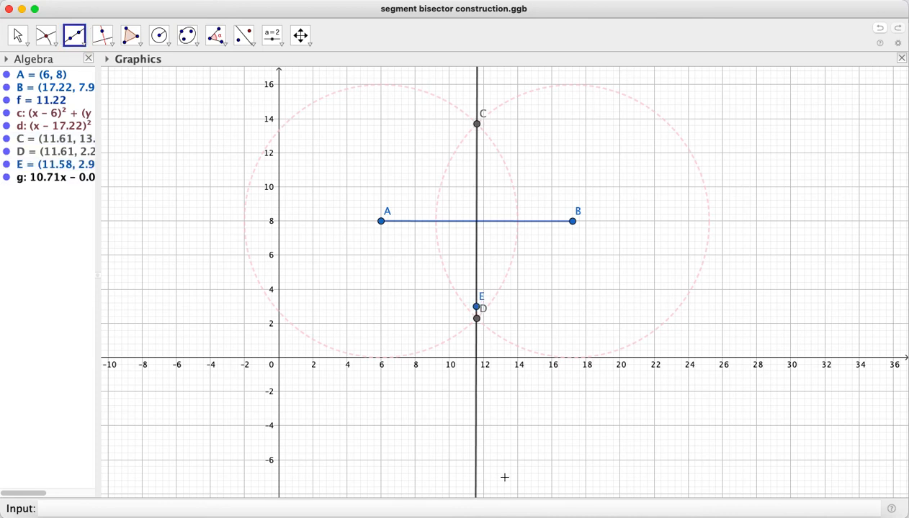
{"action": "key", "text": "super+z"}
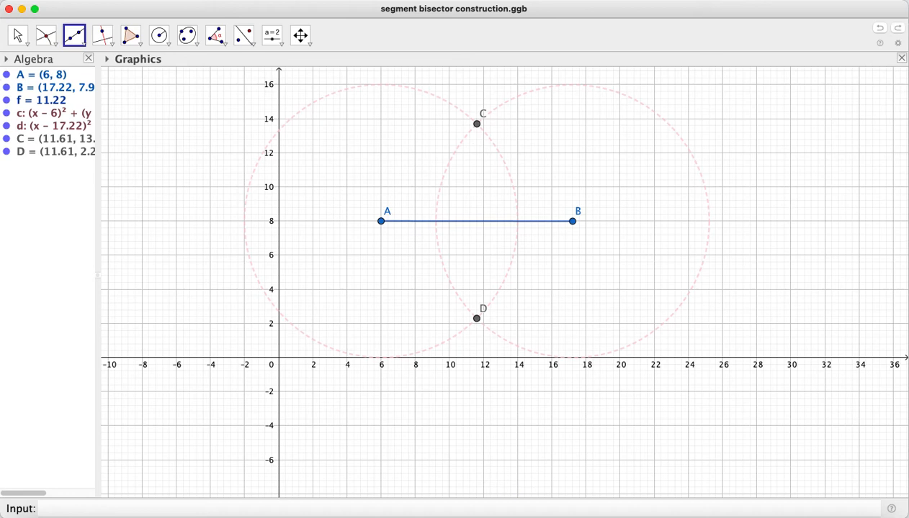
Draw a segment joining the circles' intersection points C and D
{"action": "left_click", "coordinate": [72, 36]}
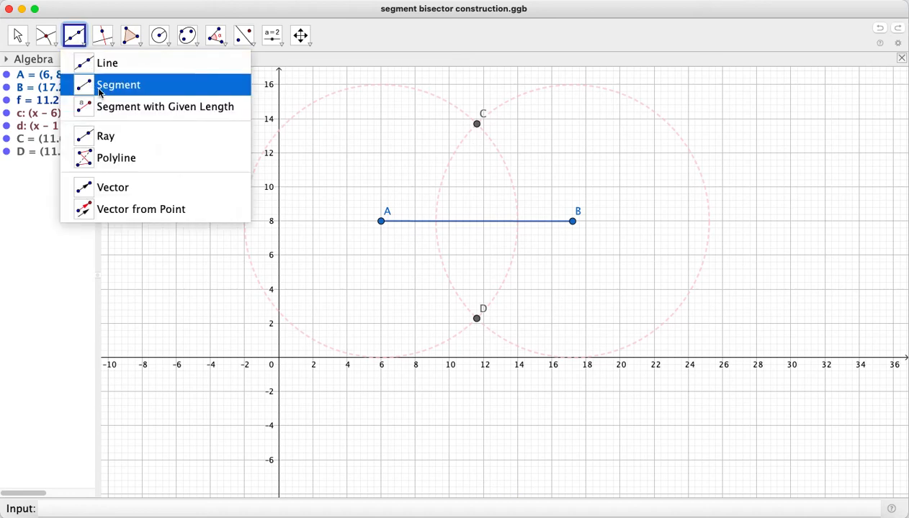
{"action": "left_click", "coordinate": [94, 85]}
{"action": "left_click", "coordinate": [476, 125]}
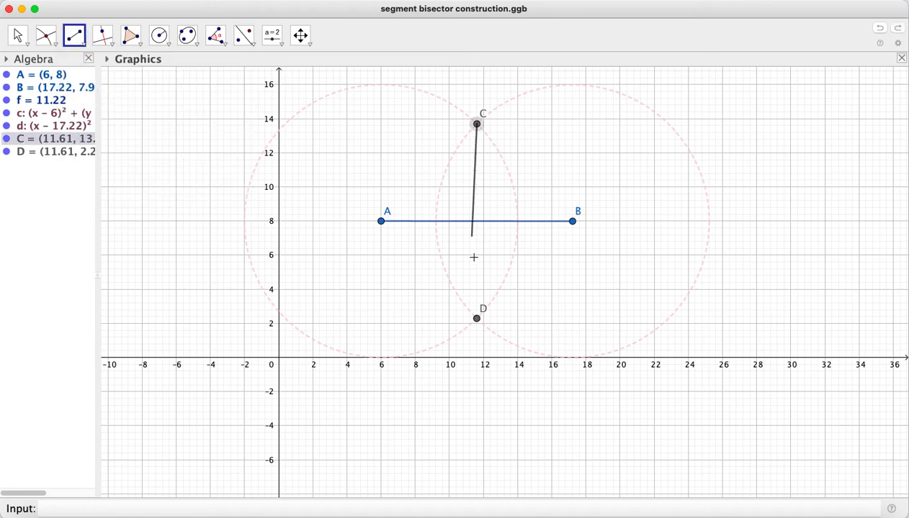
{"action": "left_click", "coordinate": [477, 318]}
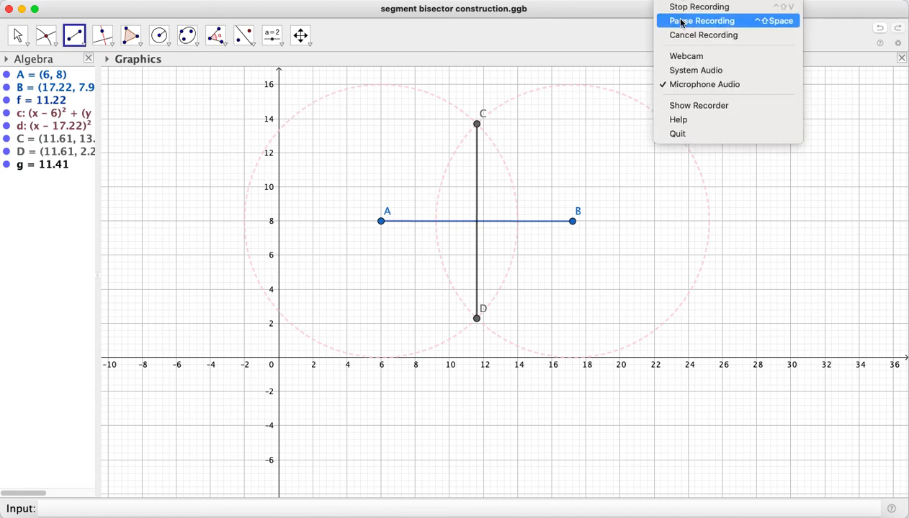
{"action": "left_click", "coordinate": [681, 22]}
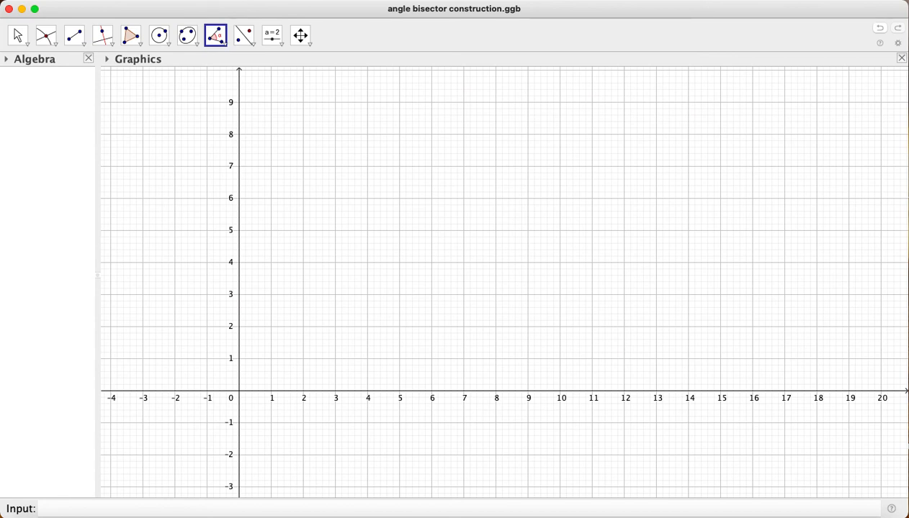
Construct an angle from A at (12, 2), vertex B at (6, 2) and C at about (9.7, 6.48), and hide its label
{"action": "left_click", "coordinate": [226, 47]}
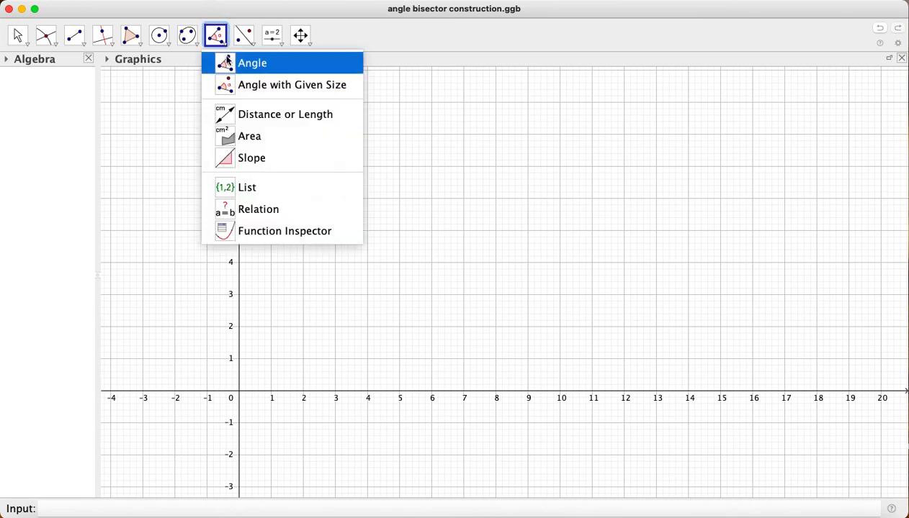
{"action": "left_click", "coordinate": [224, 62]}
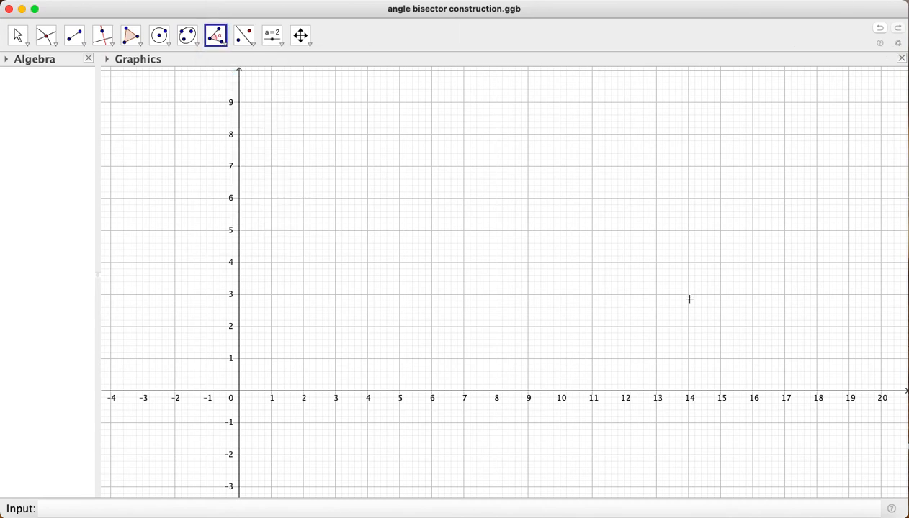
{"action": "left_click", "coordinate": [624, 326]}
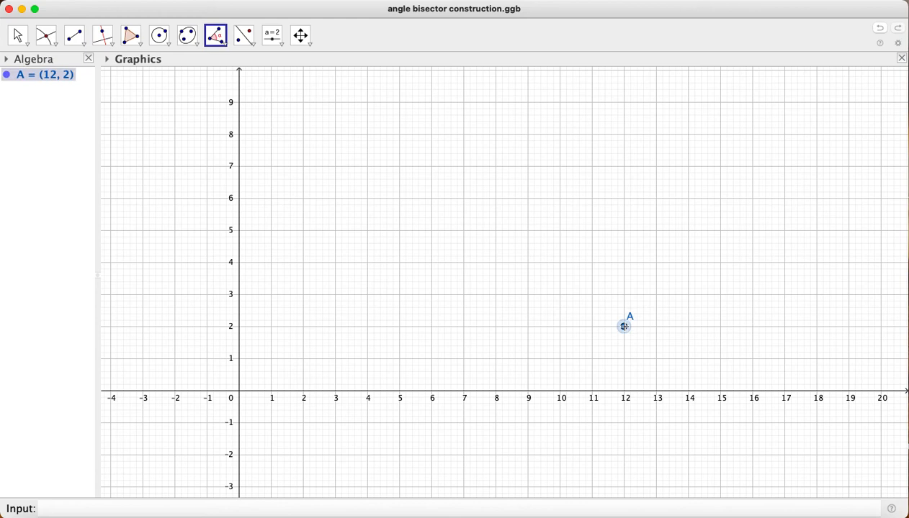
{"action": "left_click", "coordinate": [430, 327]}
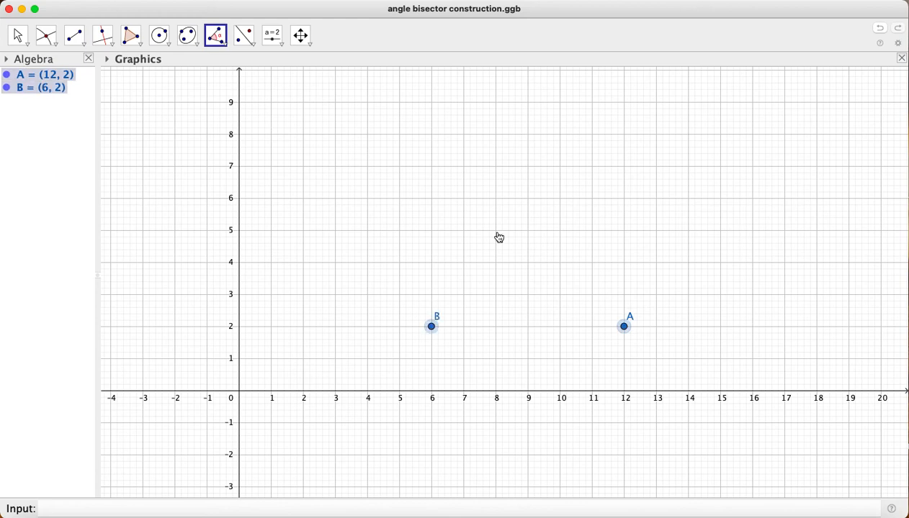
{"action": "left_click", "coordinate": [551, 183]}
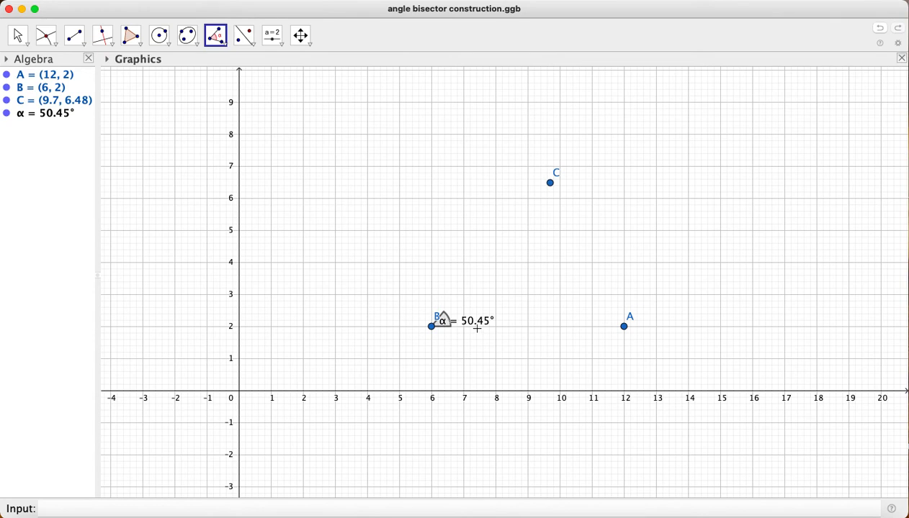
{"action": "right_click", "coordinate": [447, 328]}
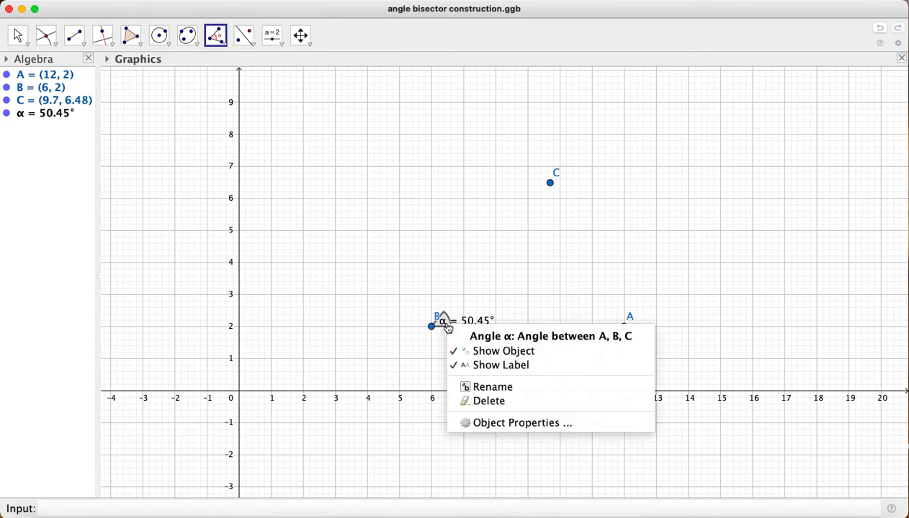
{"action": "left_click", "coordinate": [479, 366]}
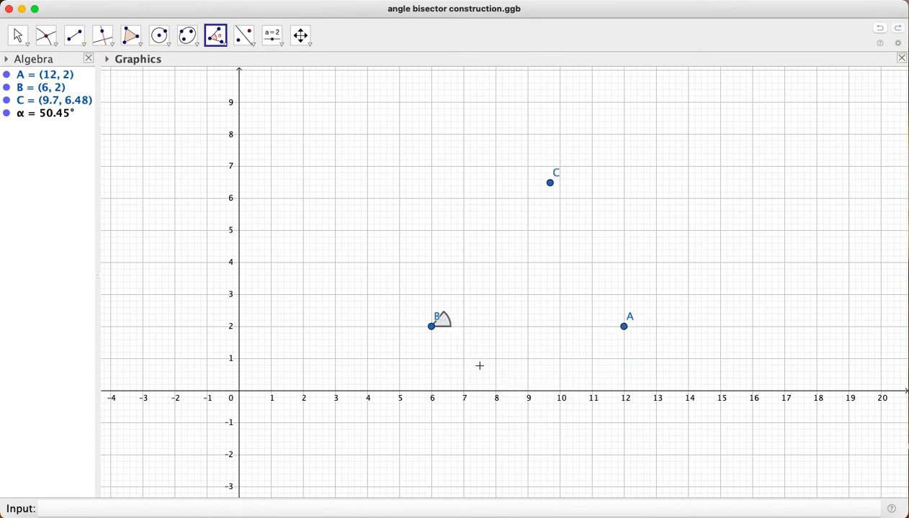
Draw segments from vertex B to C and from B to A as the arms of the angle
{"action": "left_click", "coordinate": [74, 35]}
{"action": "left_click", "coordinate": [431, 326]}
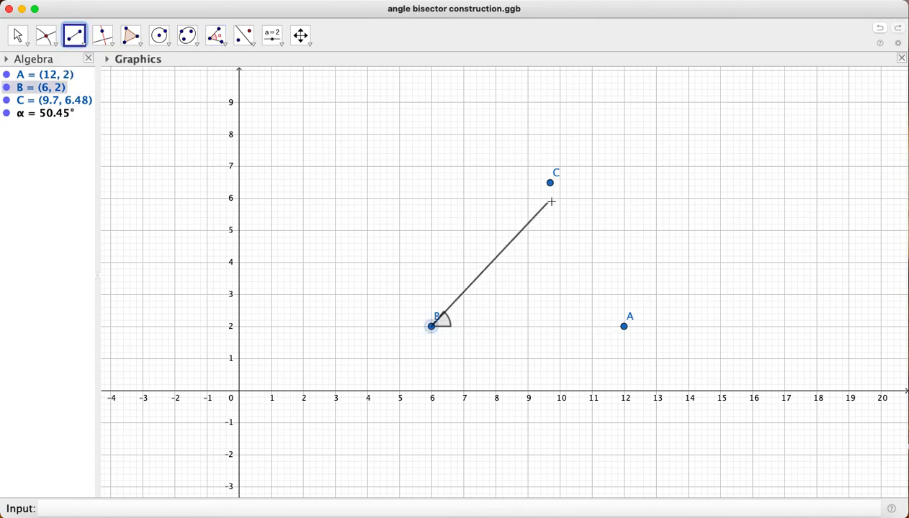
{"action": "left_click", "coordinate": [550, 182]}
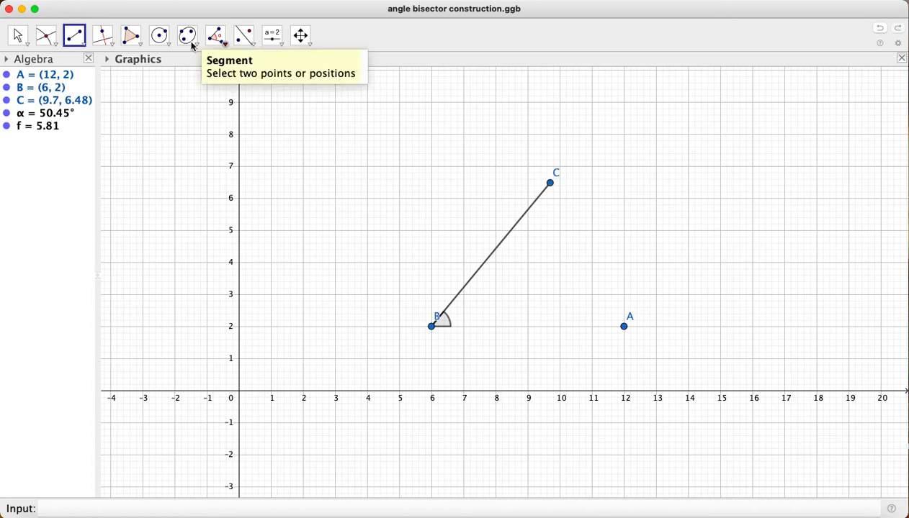
{"action": "left_click", "coordinate": [432, 327]}
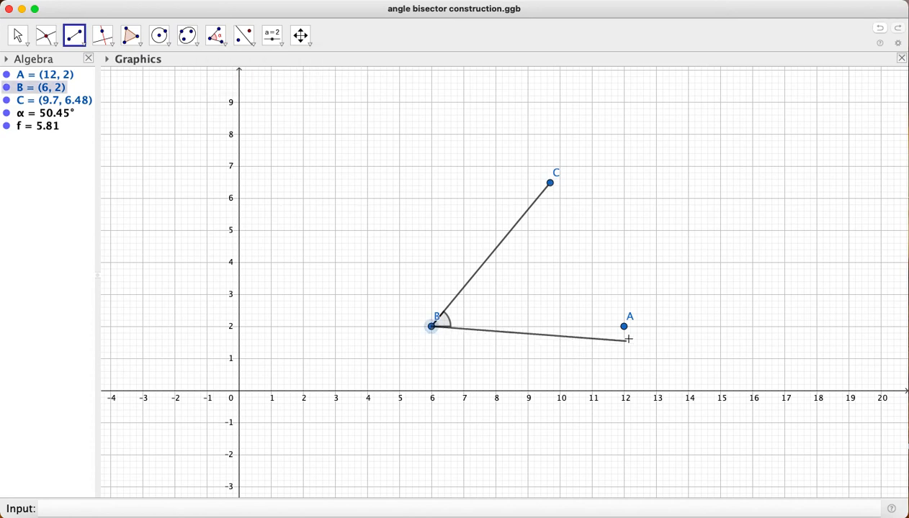
{"action": "left_click", "coordinate": [624, 327]}
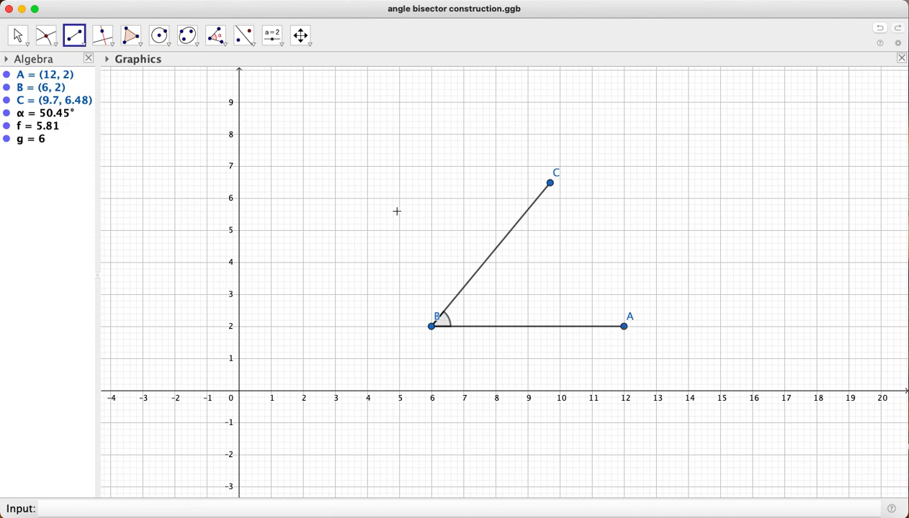
Draw a circle centred at vertex B with radius 3
{"action": "left_click", "coordinate": [168, 46]}
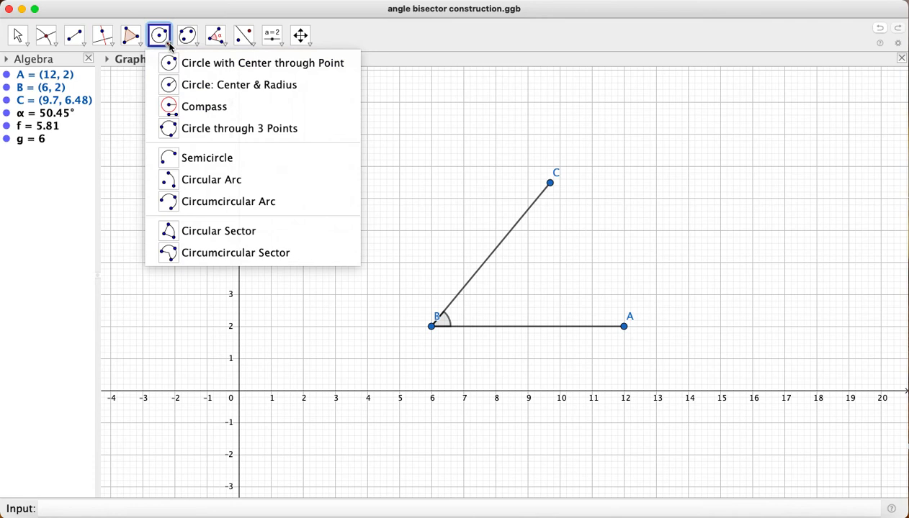
{"action": "left_click", "coordinate": [186, 86]}
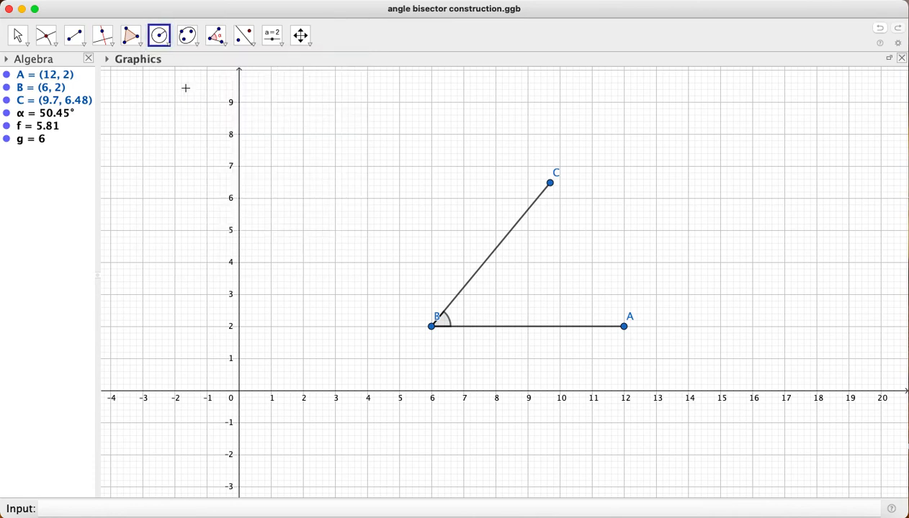
{"action": "left_click", "coordinate": [431, 328]}
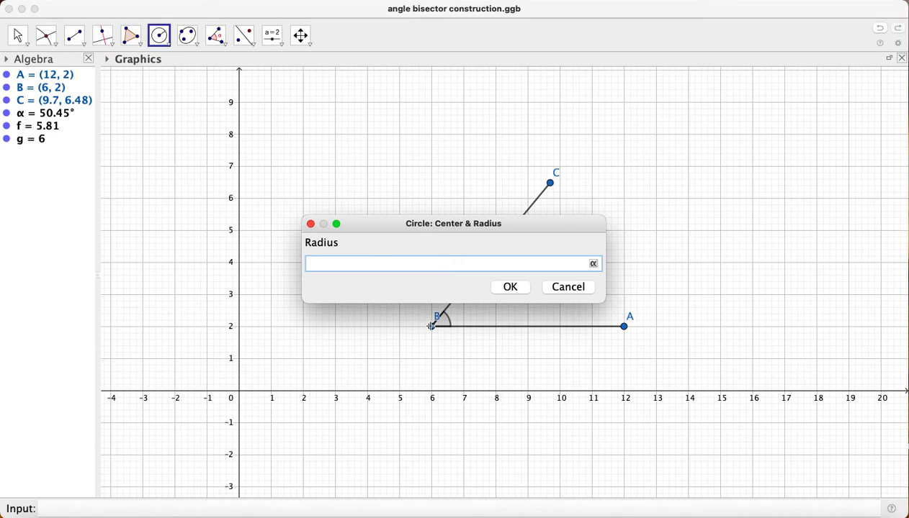
{"action": "type", "text": "3"}
{"action": "left_click", "coordinate": [512, 289]}
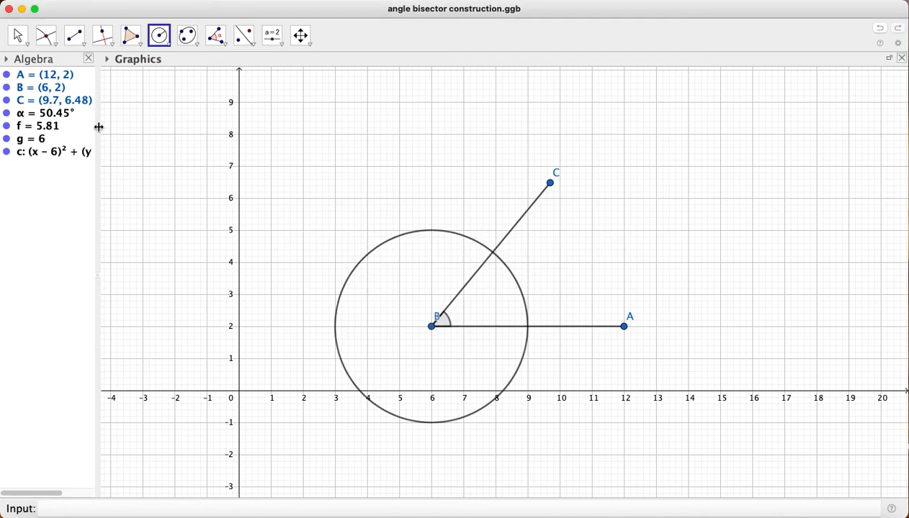
Format the circle around B with the dotted line style and the recent blue colour #1565C0
{"action": "right_click", "coordinate": [32, 160]}
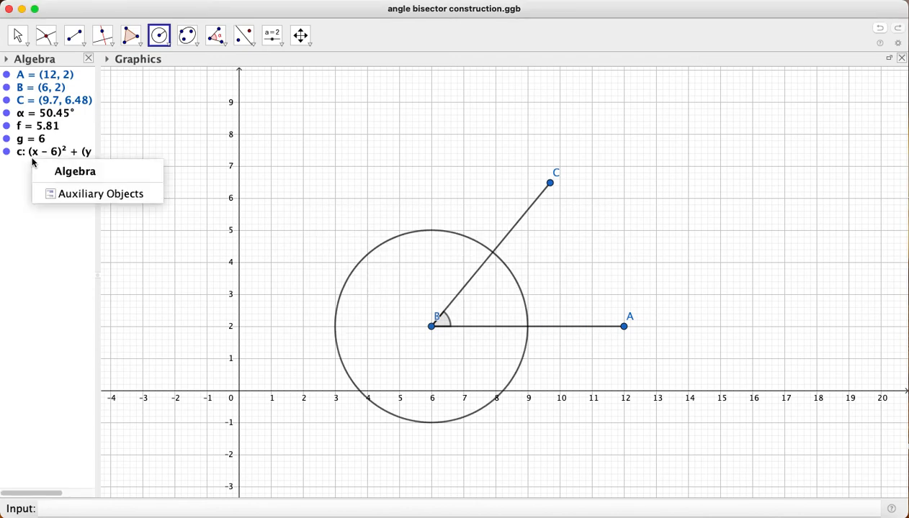
{"action": "right_click", "coordinate": [39, 153]}
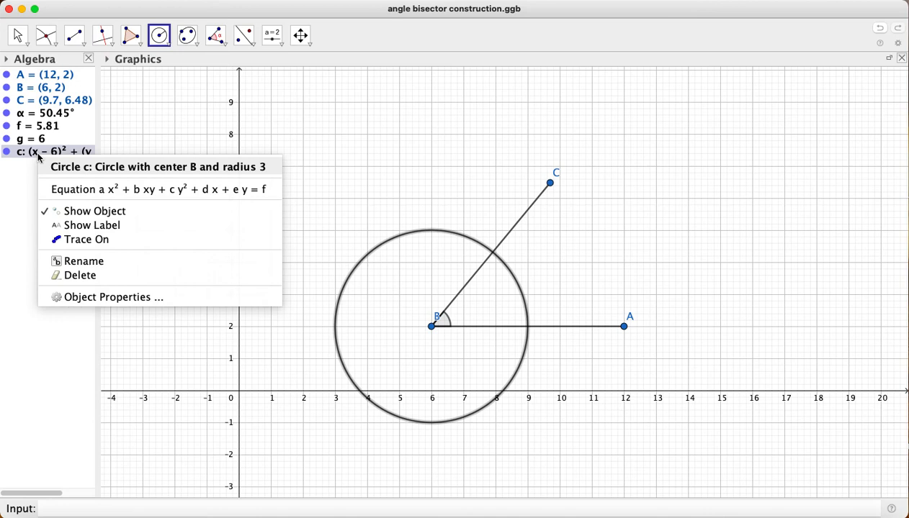
{"action": "left_click", "coordinate": [76, 294]}
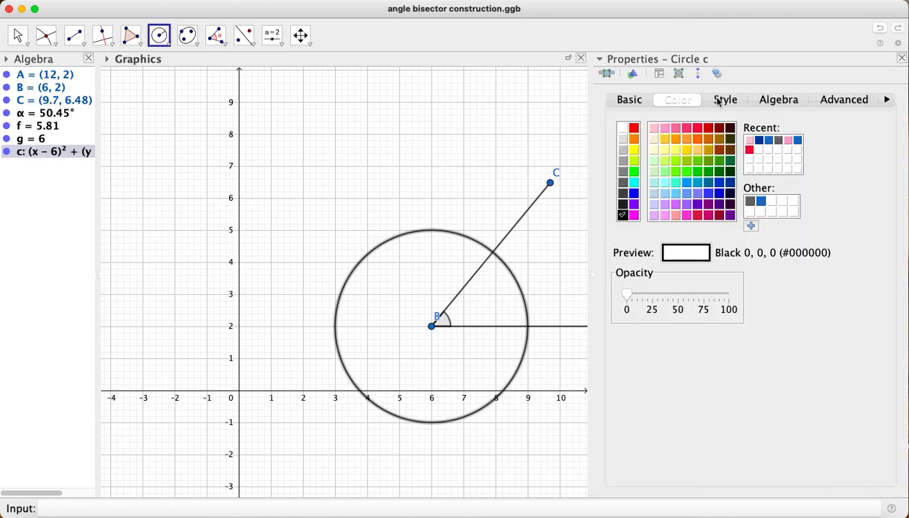
{"action": "left_click", "coordinate": [724, 100]}
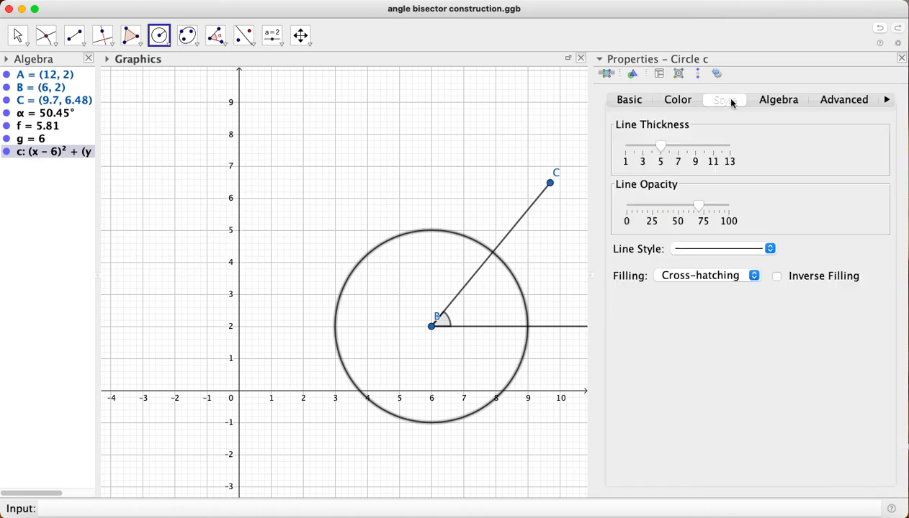
{"action": "left_click", "coordinate": [743, 250]}
{"action": "left_click", "coordinate": [737, 291]}
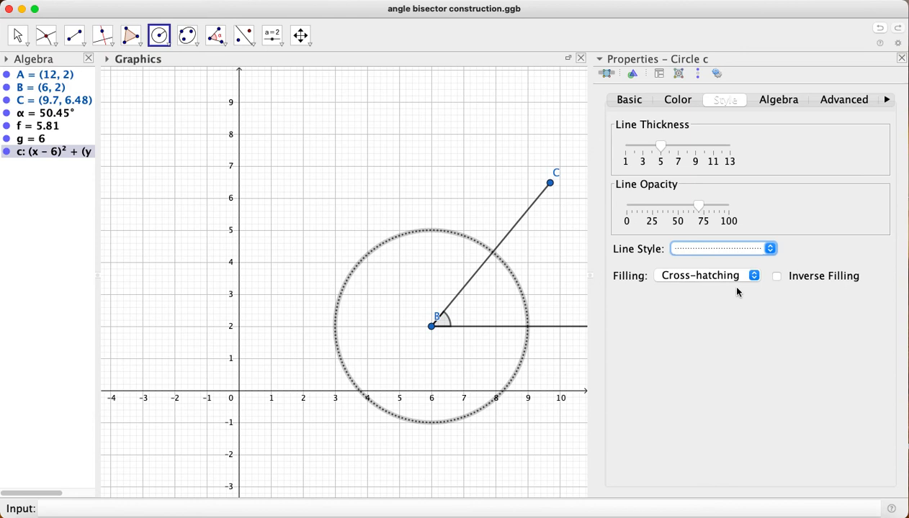
{"action": "left_click", "coordinate": [667, 103]}
{"action": "left_click", "coordinate": [797, 140]}
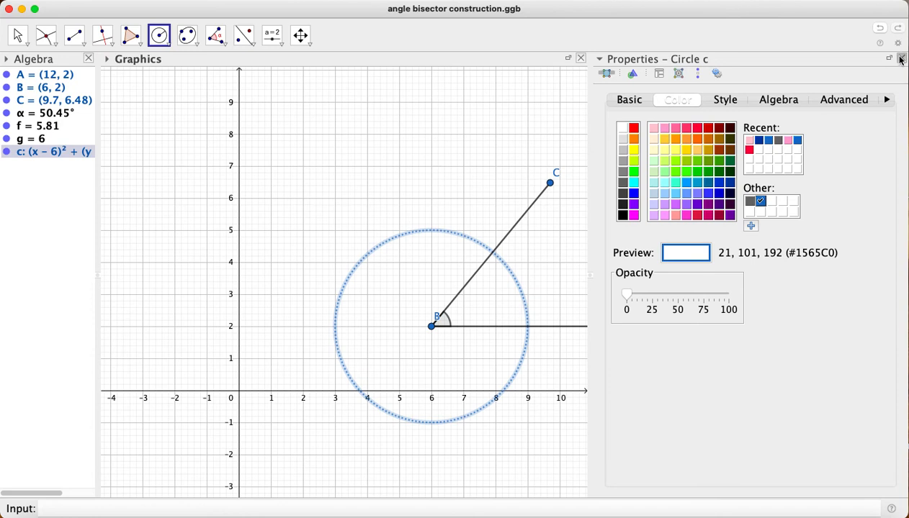
{"action": "left_click", "coordinate": [900, 57]}
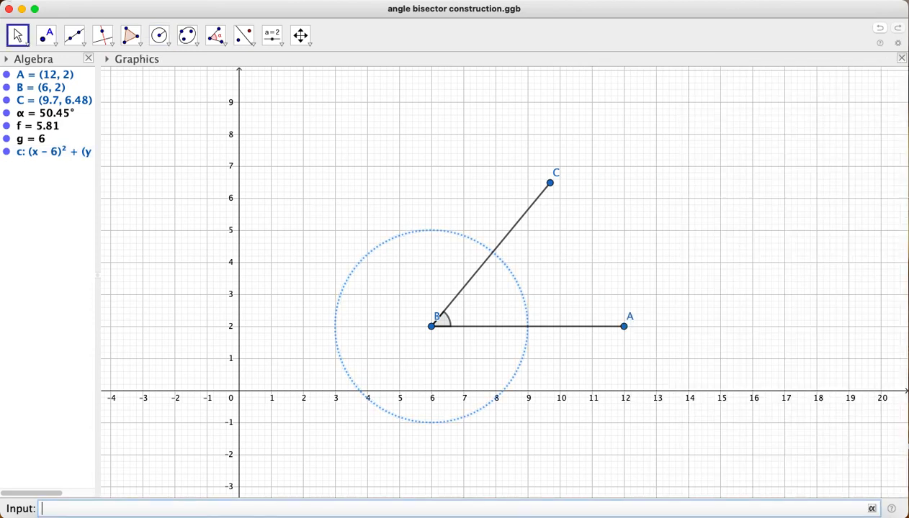
Mark the intersection points of the dotted circle with segments BC and BA using the Intersect tool
{"action": "left_click", "coordinate": [44, 36]}
{"action": "left_click", "coordinate": [71, 135]}
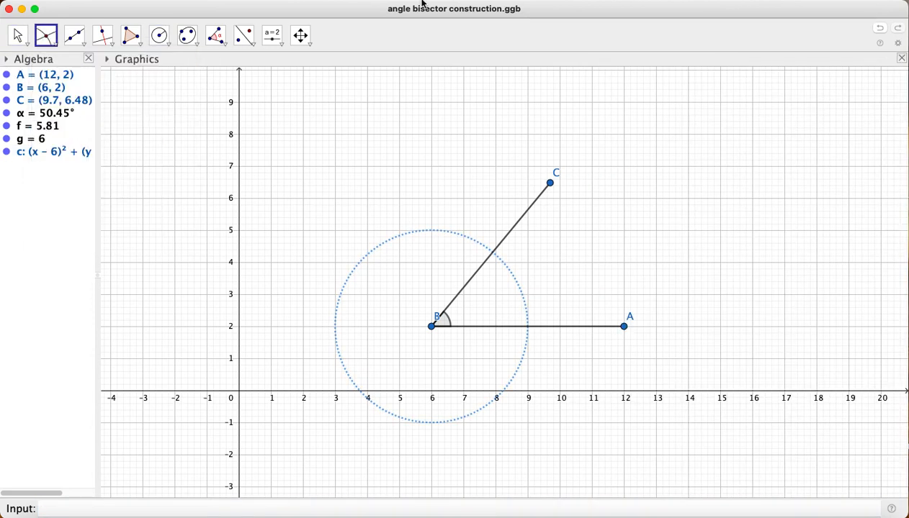
{"action": "left_click", "coordinate": [492, 253]}
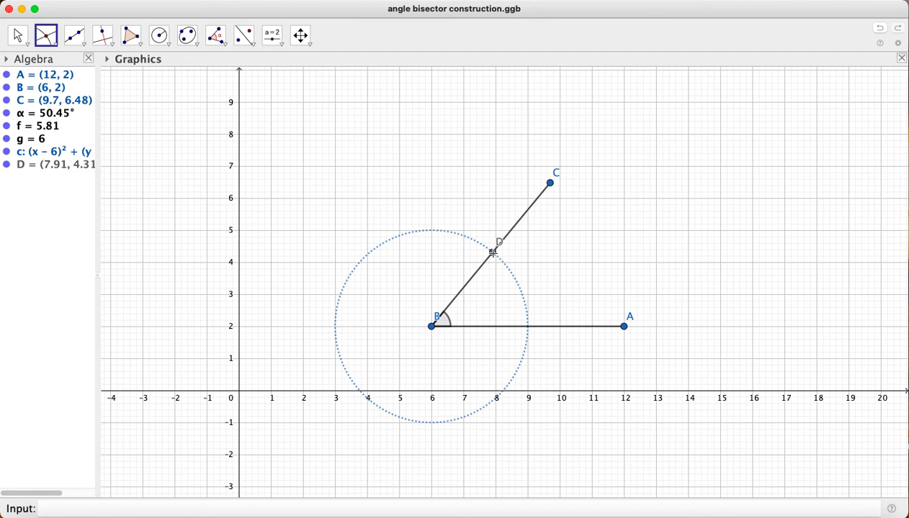
{"action": "left_click", "coordinate": [526, 329]}
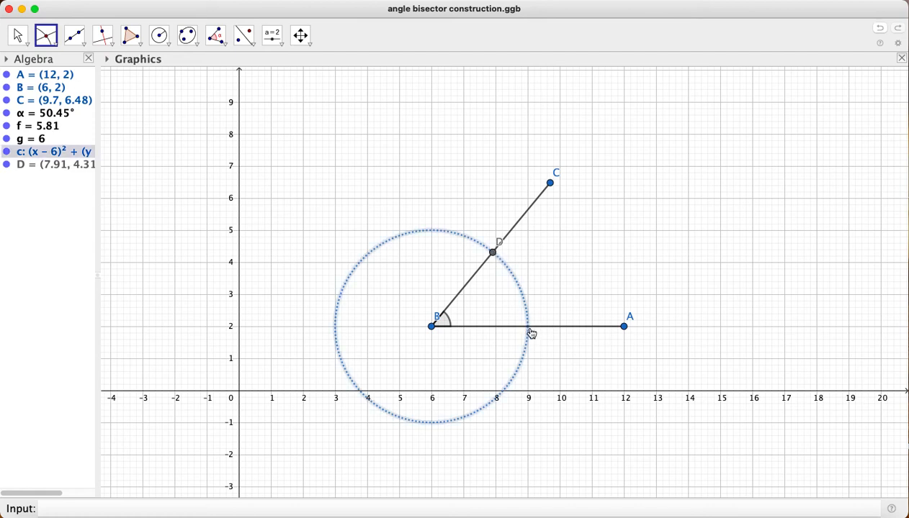
{"action": "left_click", "coordinate": [527, 329]}
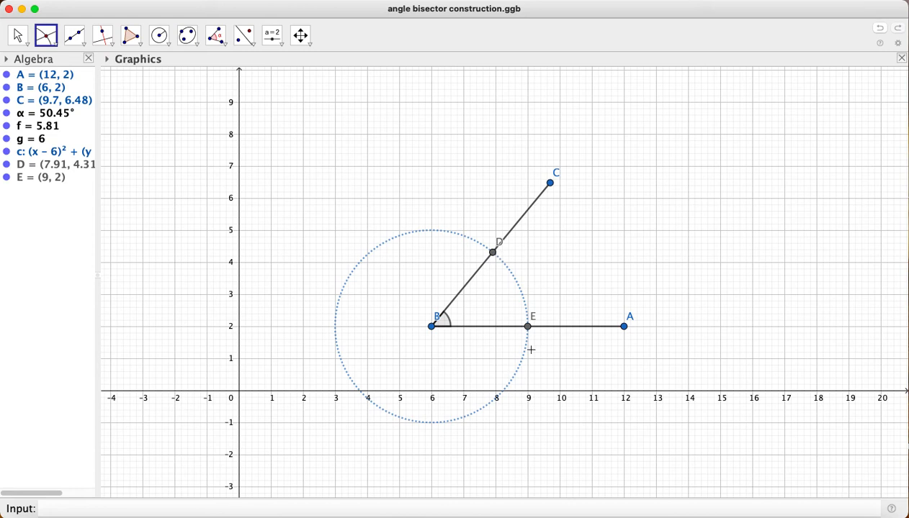
Draw two circles of radius 3, one centred at intersection point D and one at intersection point E
{"action": "left_click", "coordinate": [161, 42]}
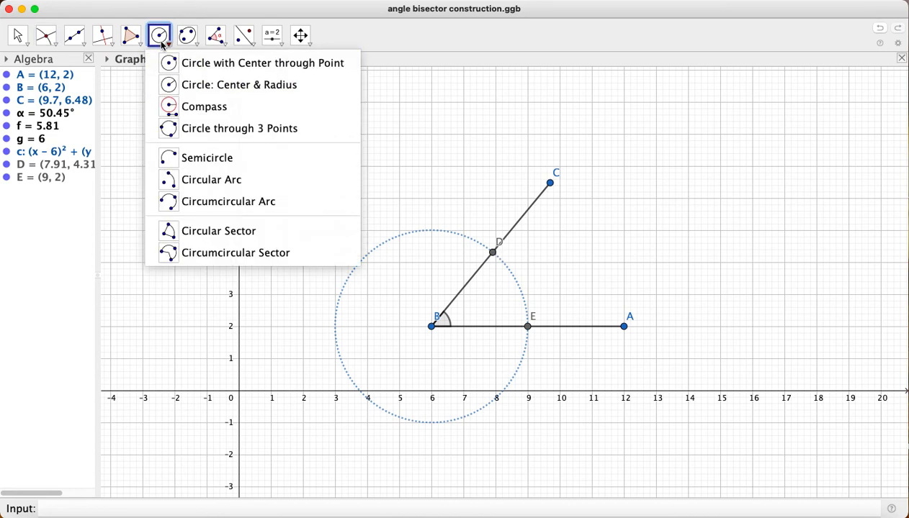
{"action": "left_click", "coordinate": [172, 85]}
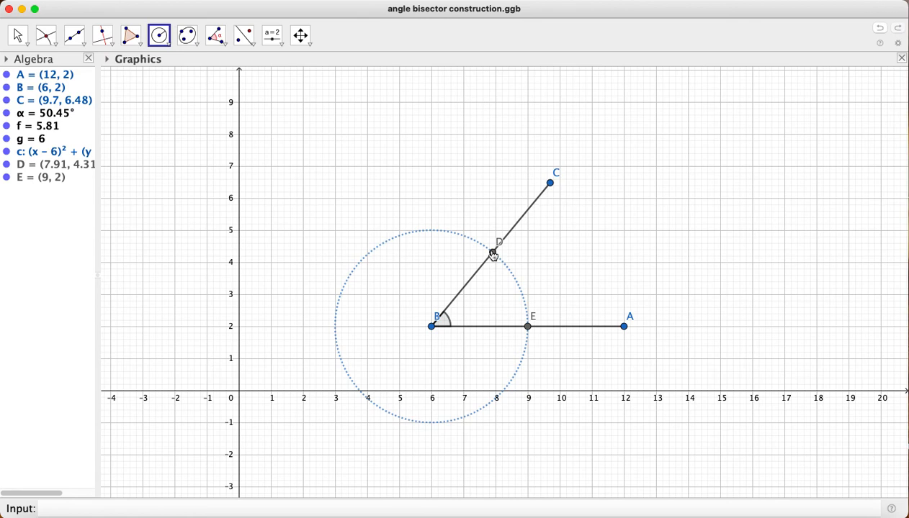
{"action": "left_click", "coordinate": [493, 255]}
{"action": "type", "text": "3"}
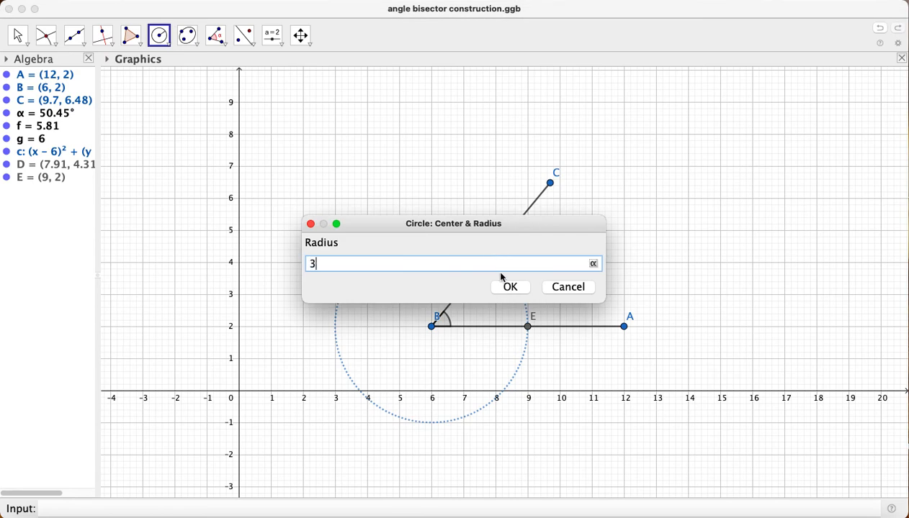
{"action": "left_click", "coordinate": [510, 287]}
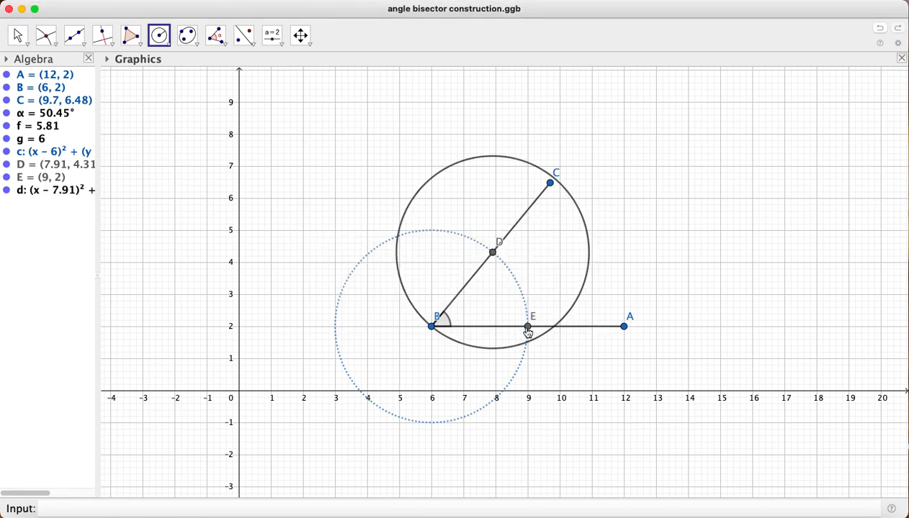
{"action": "left_click", "coordinate": [527, 328]}
{"action": "type", "text": "3"}
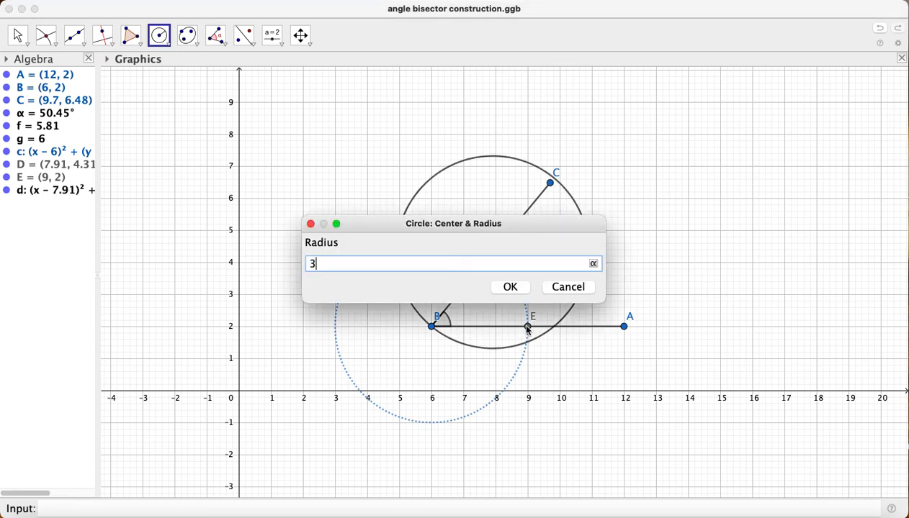
{"action": "left_click", "coordinate": [512, 287]}
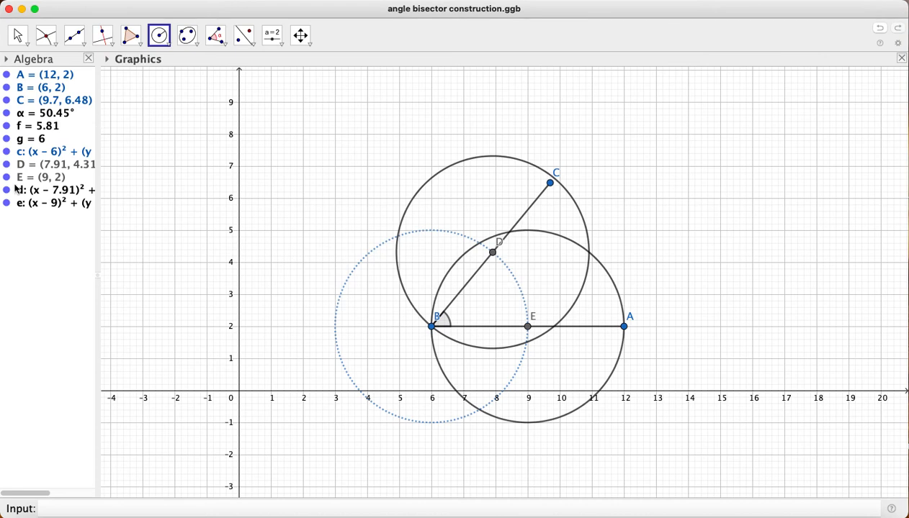
Format the circle around D with the dotted line style and the light purple colour #CC66FF
{"action": "right_click", "coordinate": [20, 193]}
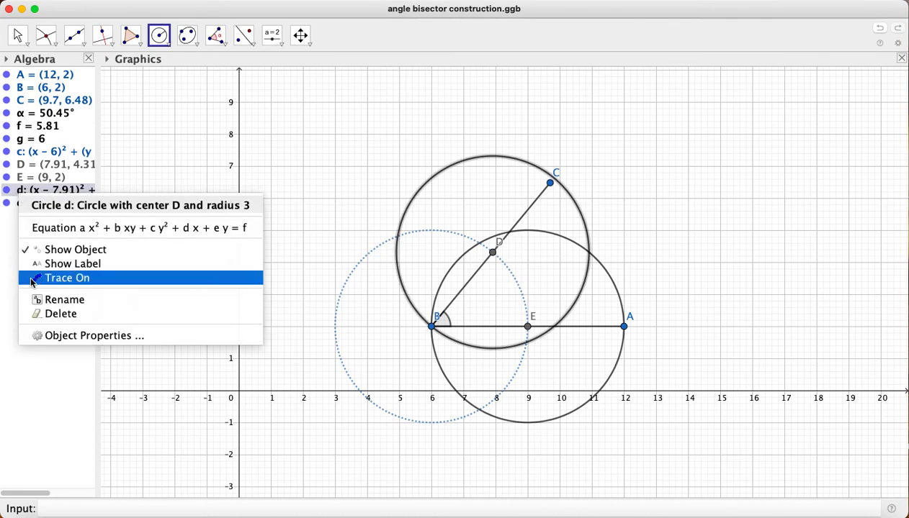
{"action": "left_click", "coordinate": [59, 335]}
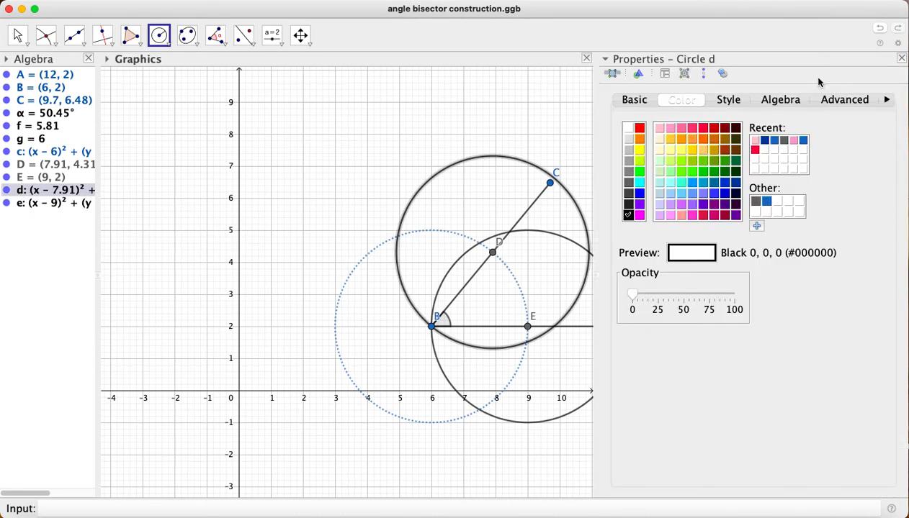
{"action": "left_click", "coordinate": [720, 101]}
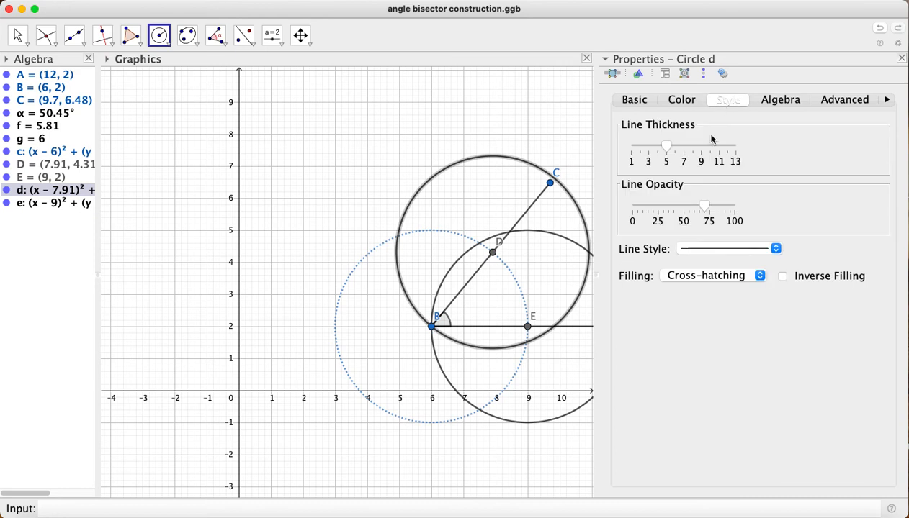
{"action": "left_click", "coordinate": [721, 250]}
{"action": "left_click", "coordinate": [720, 296]}
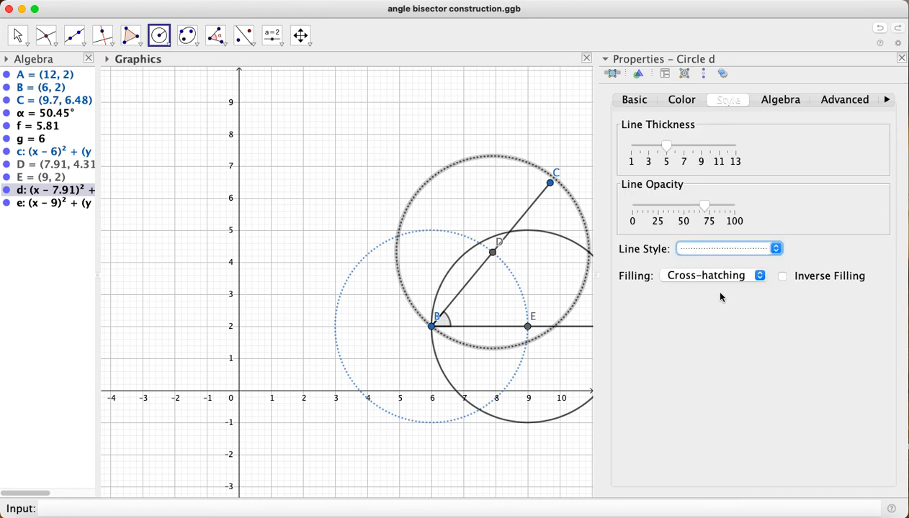
{"action": "left_click", "coordinate": [681, 100]}
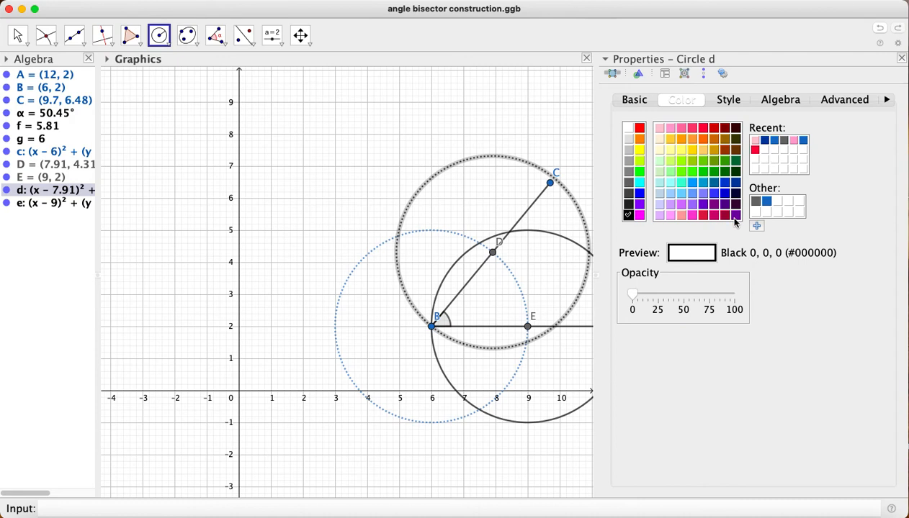
{"action": "left_click", "coordinate": [681, 205]}
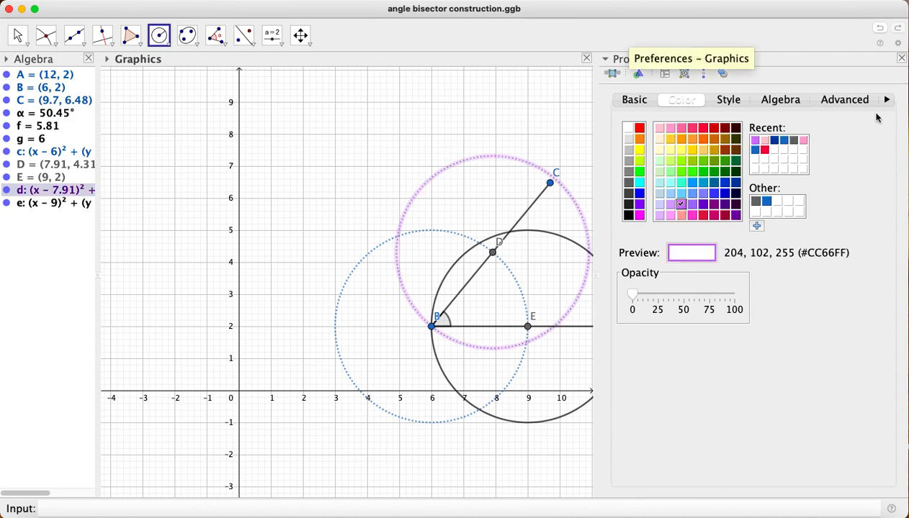
{"action": "key", "text": "Escape"}
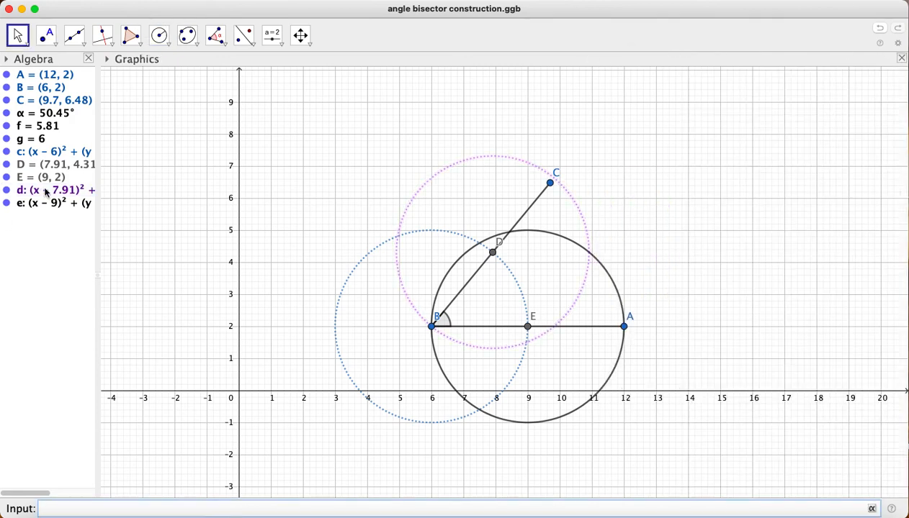
Format the circle around E with the dotted line style and the recent light purple colour #CC66FF
{"action": "right_click", "coordinate": [43, 204]}
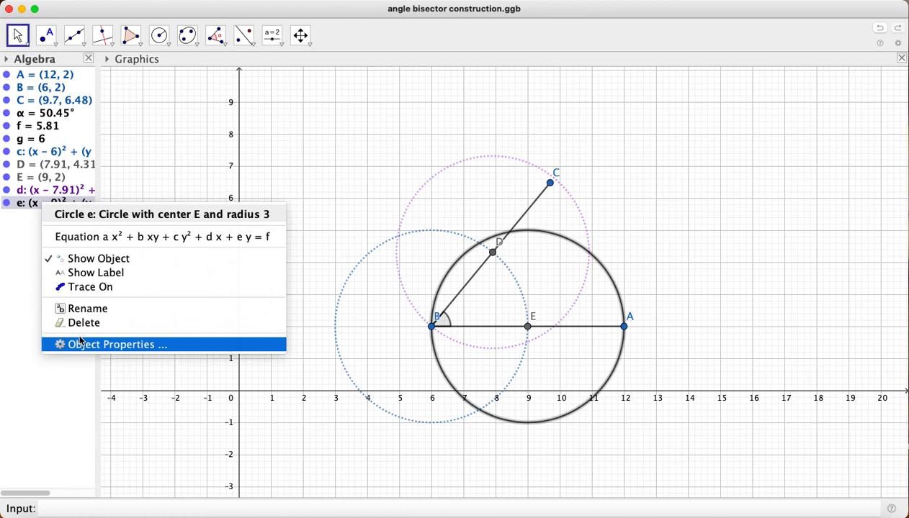
{"action": "left_click", "coordinate": [155, 344]}
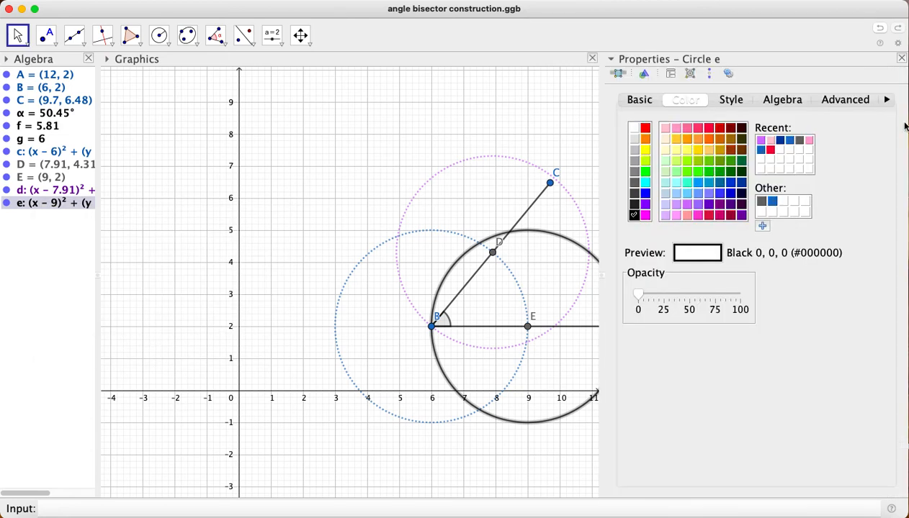
{"action": "left_click", "coordinate": [731, 99]}
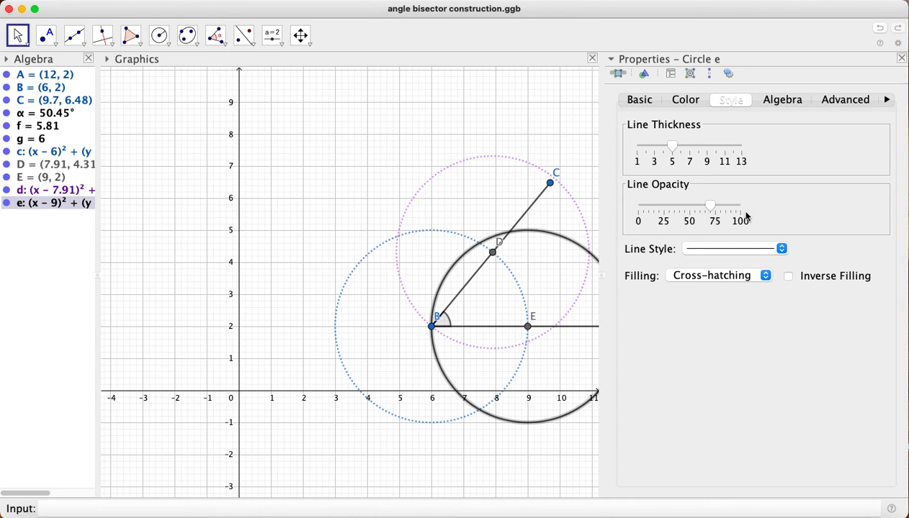
{"action": "left_click", "coordinate": [744, 248]}
{"action": "left_click", "coordinate": [742, 291]}
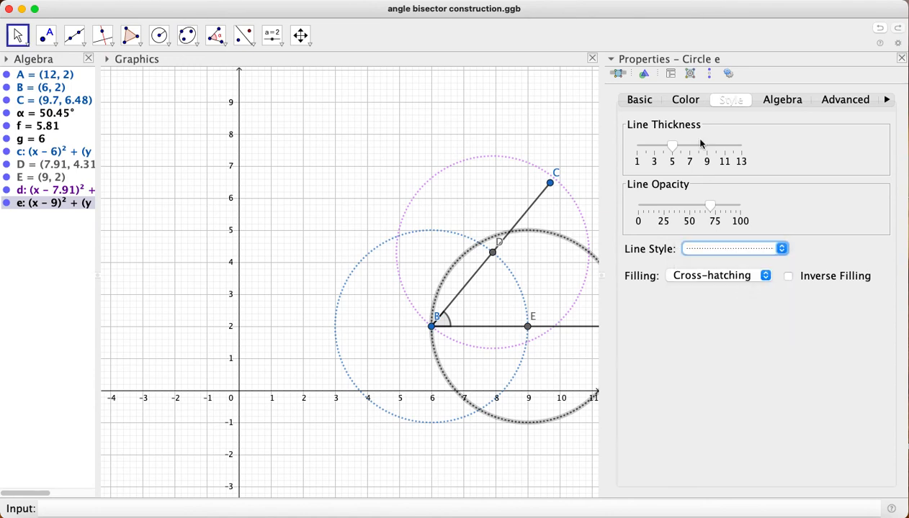
{"action": "left_click", "coordinate": [688, 101]}
{"action": "left_click", "coordinate": [761, 142]}
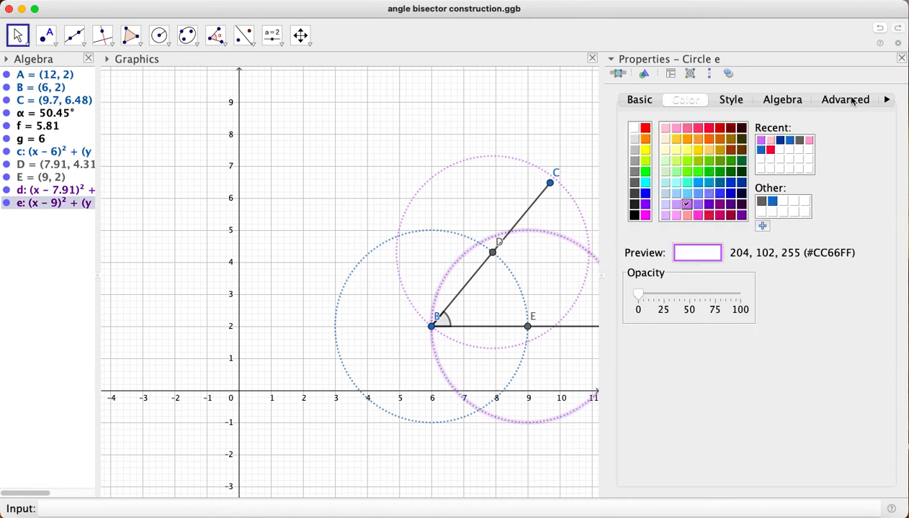
{"action": "left_click", "coordinate": [900, 58]}
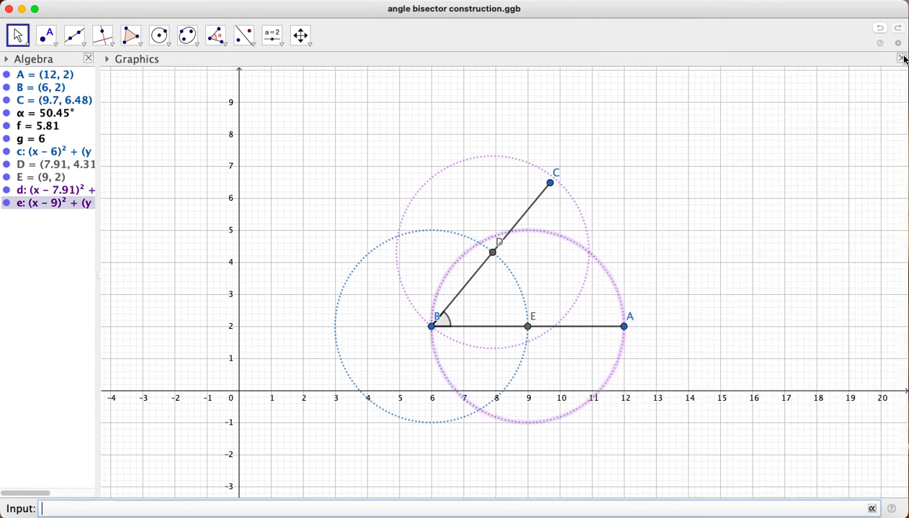
{"action": "left_click", "coordinate": [49, 330]}
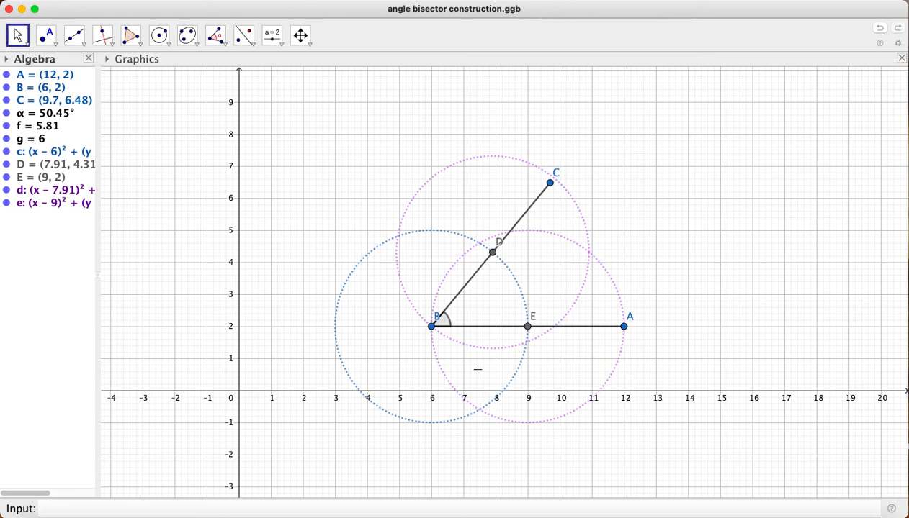
{"action": "left_click", "coordinate": [79, 41]}
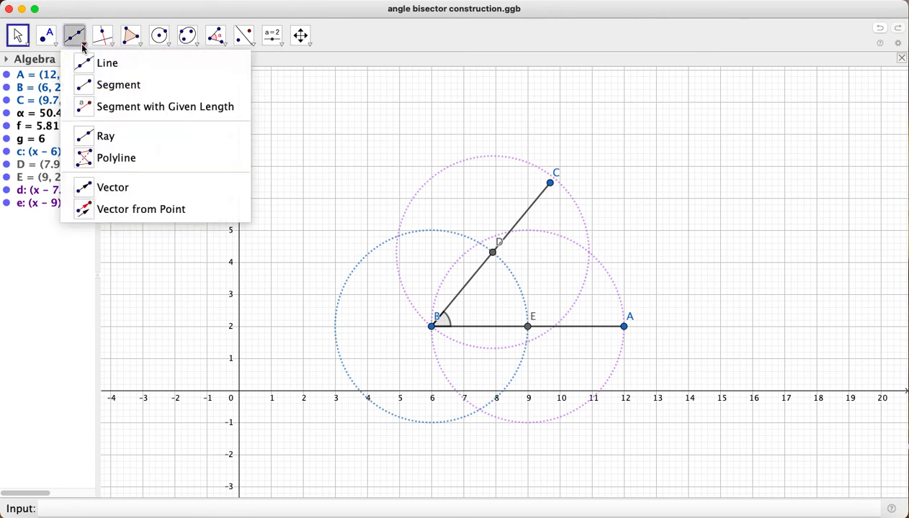
{"action": "left_click", "coordinate": [93, 85]}
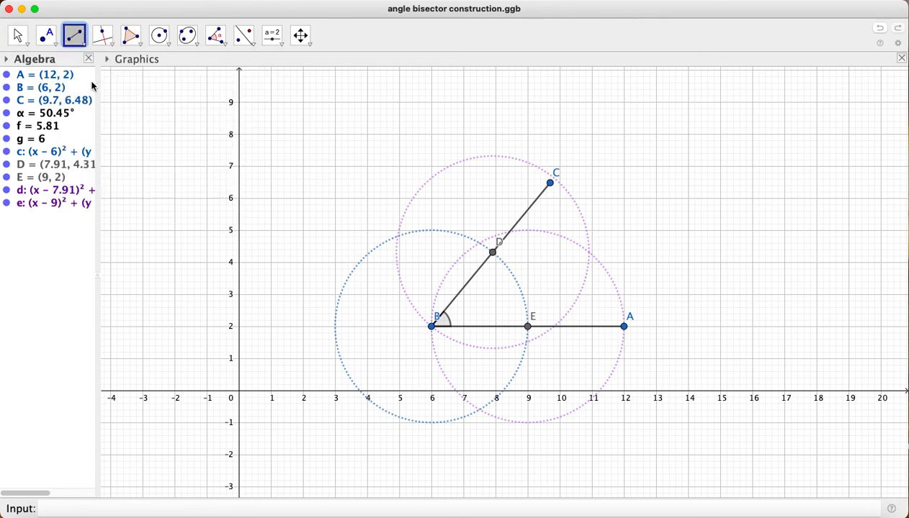
{"action": "left_click", "coordinate": [432, 327]}
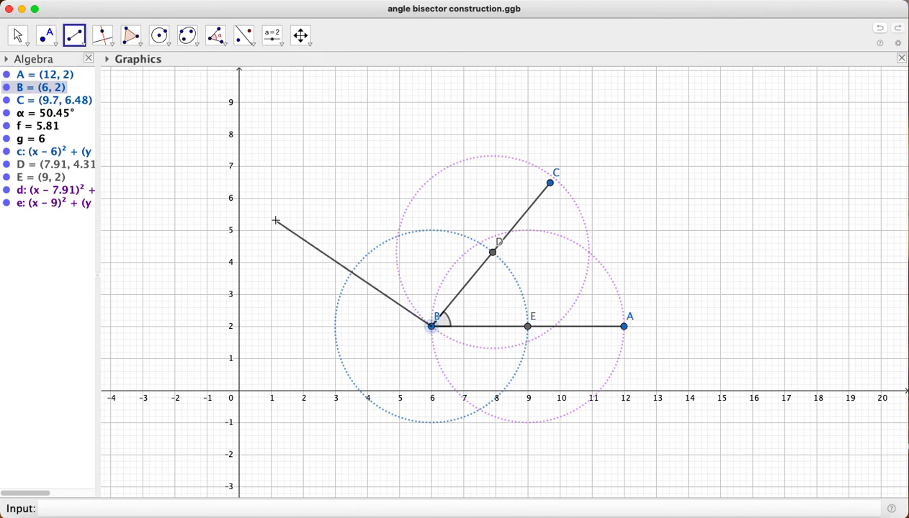
{"action": "key", "text": "super+z"}
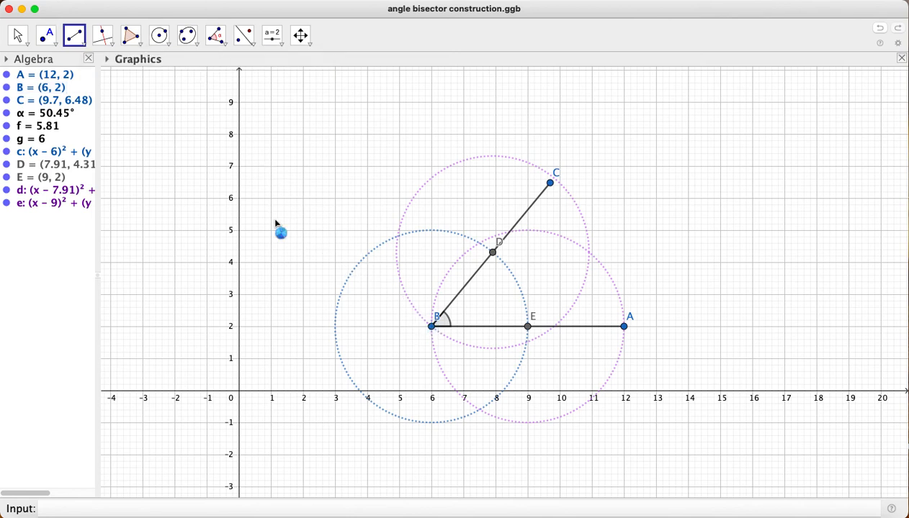
Mark the intersection of the two purple circles that lies inside angle ABC using the Intersect tool
{"action": "left_click", "coordinate": [46, 44]}
{"action": "left_click", "coordinate": [74, 129]}
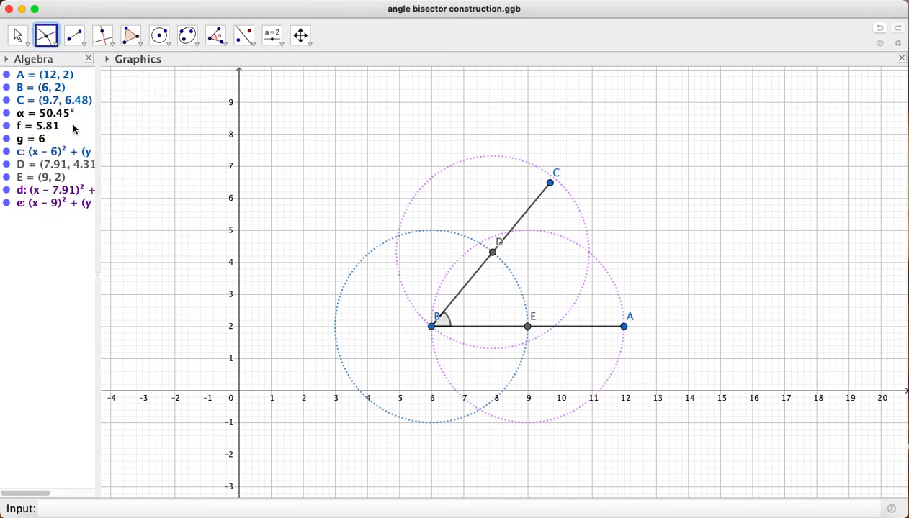
{"action": "left_click", "coordinate": [589, 251]}
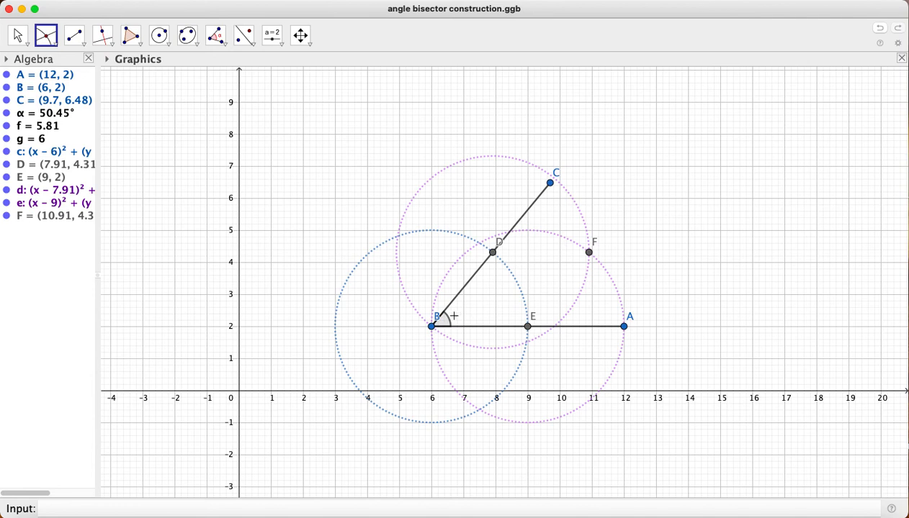
Draw the bisector of angle ABC as a segment from vertex B to intersection point F
{"action": "left_click", "coordinate": [74, 34]}
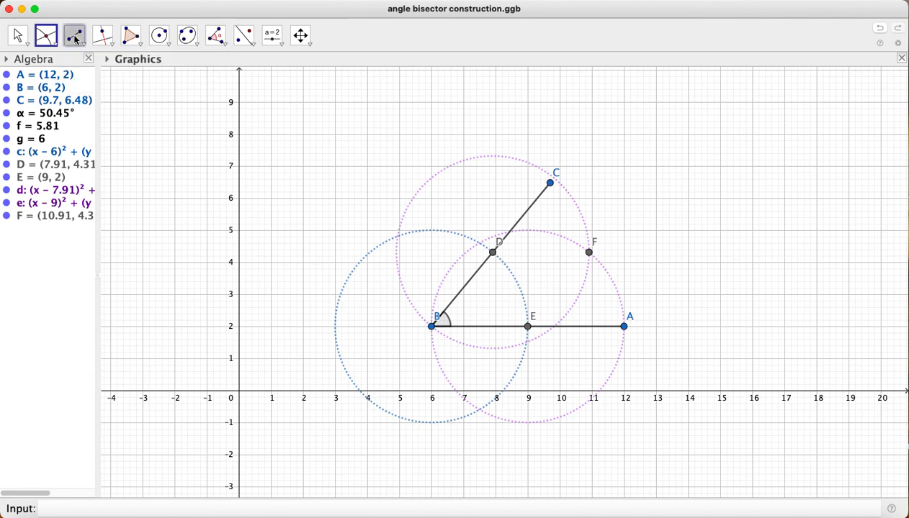
{"action": "left_click", "coordinate": [432, 327]}
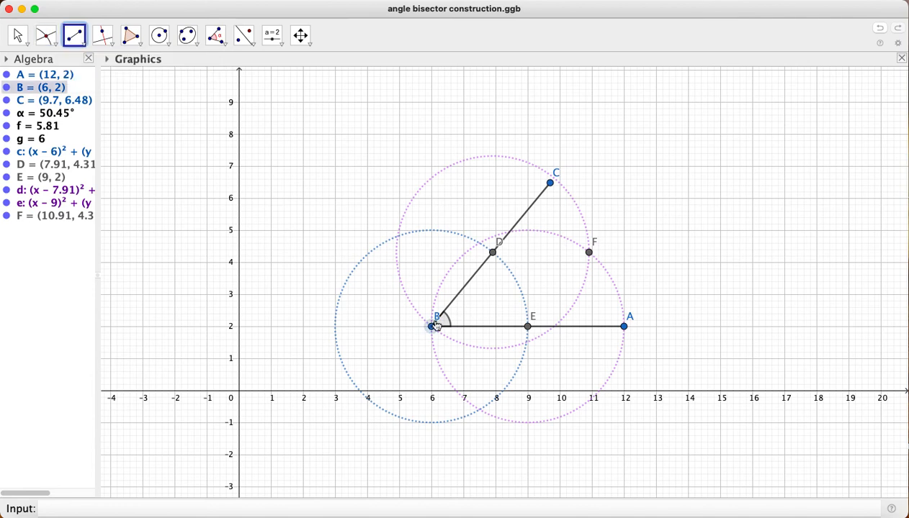
{"action": "left_click", "coordinate": [589, 252]}
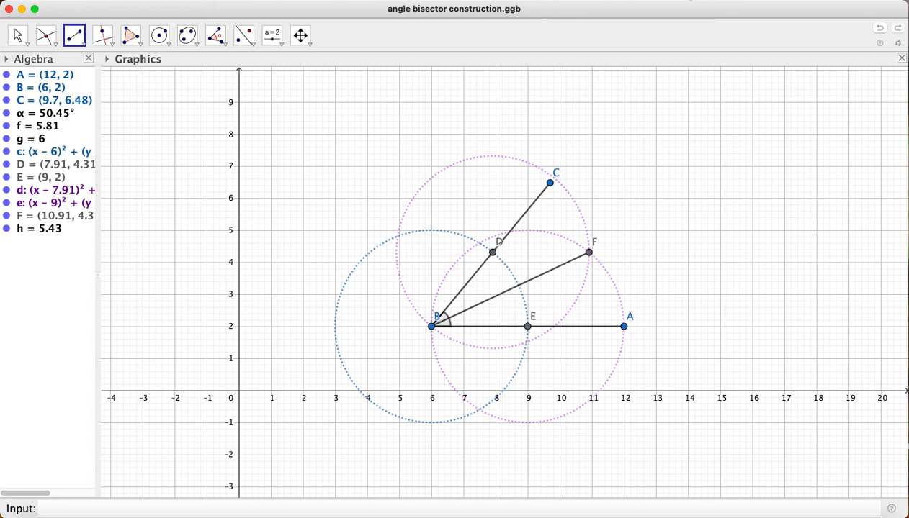
{"action": "left_click", "coordinate": [693, 0]}
{"action": "left_click", "coordinate": [694, 21]}
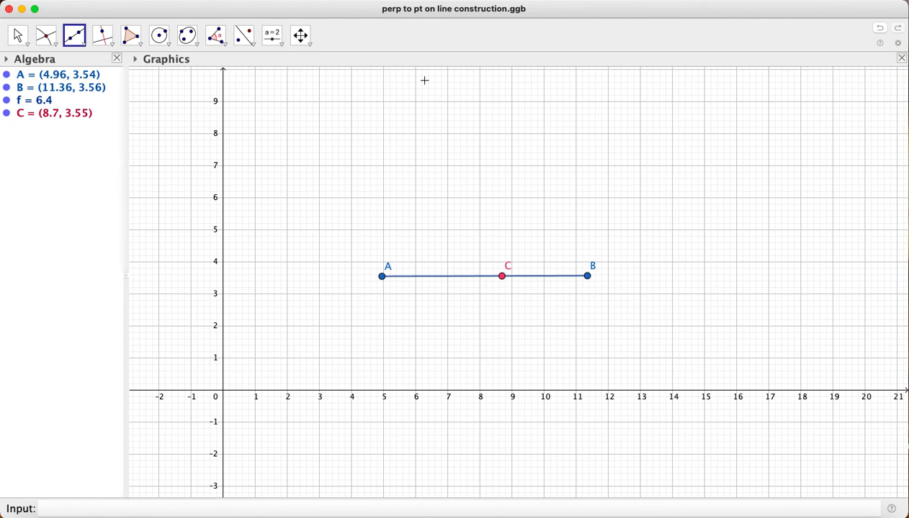
Draw a circle centred at point C on segment AB with radius 2
{"action": "left_click", "coordinate": [156, 41]}
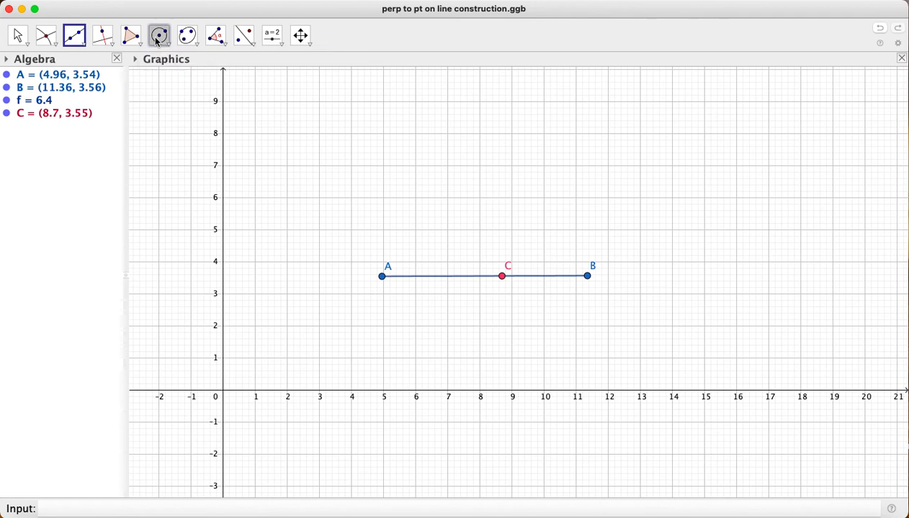
{"action": "left_click", "coordinate": [162, 45]}
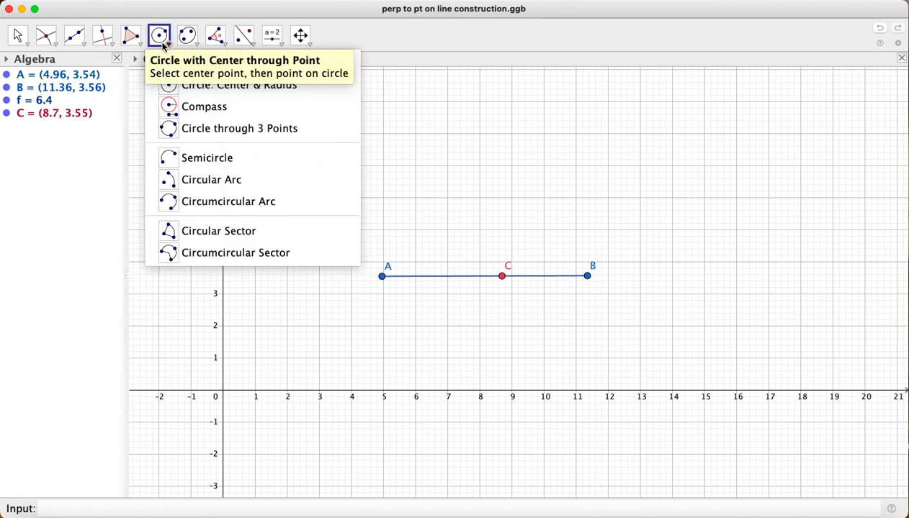
{"action": "left_click", "coordinate": [163, 46]}
{"action": "left_click", "coordinate": [182, 91]}
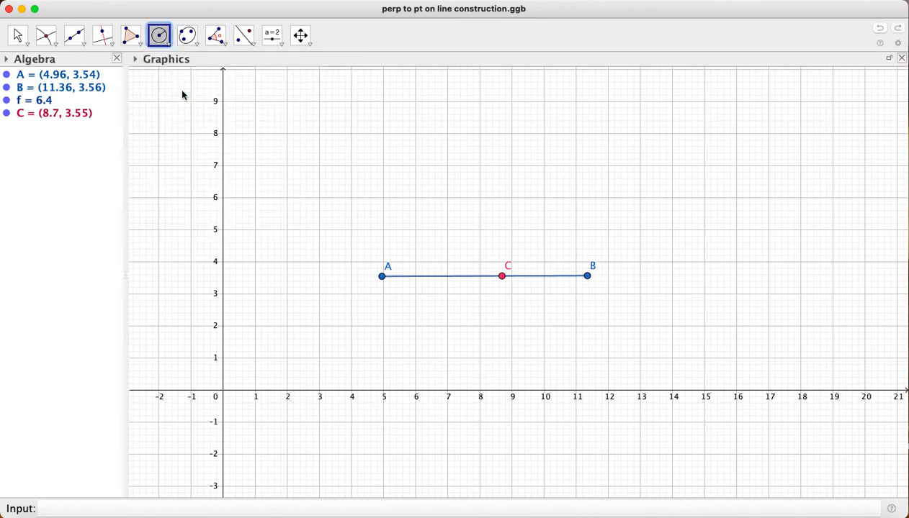
{"action": "left_click", "coordinate": [503, 278]}
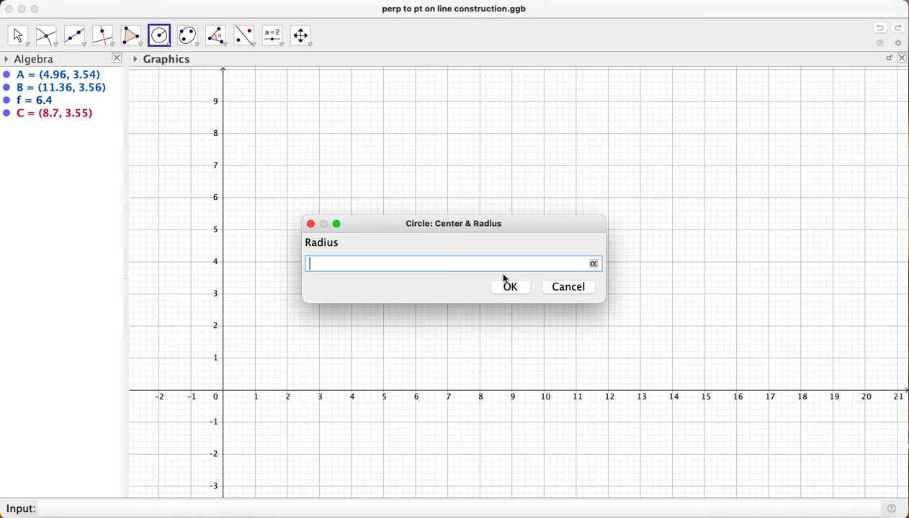
{"action": "type", "text": "2"}
{"action": "left_click", "coordinate": [511, 287]}
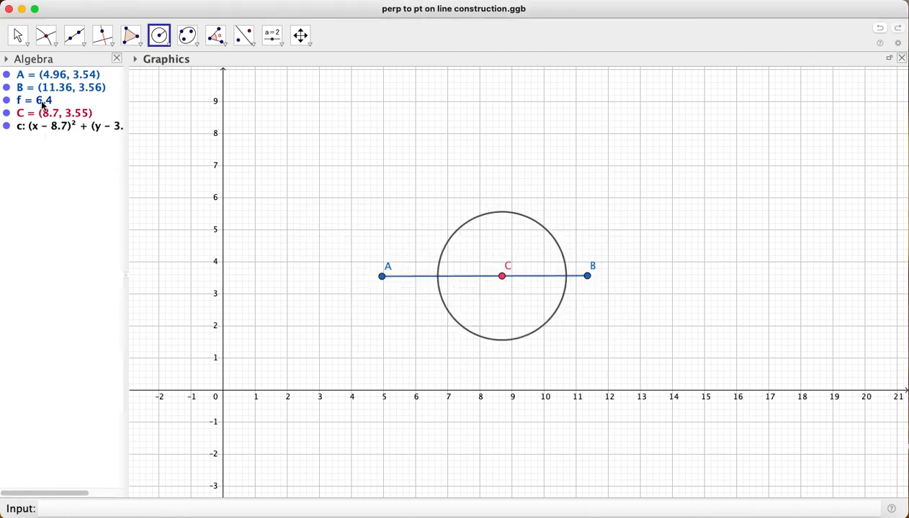
Format the circle around C with the dotted line style and the light green colour #66FF00
{"action": "right_click", "coordinate": [47, 127]}
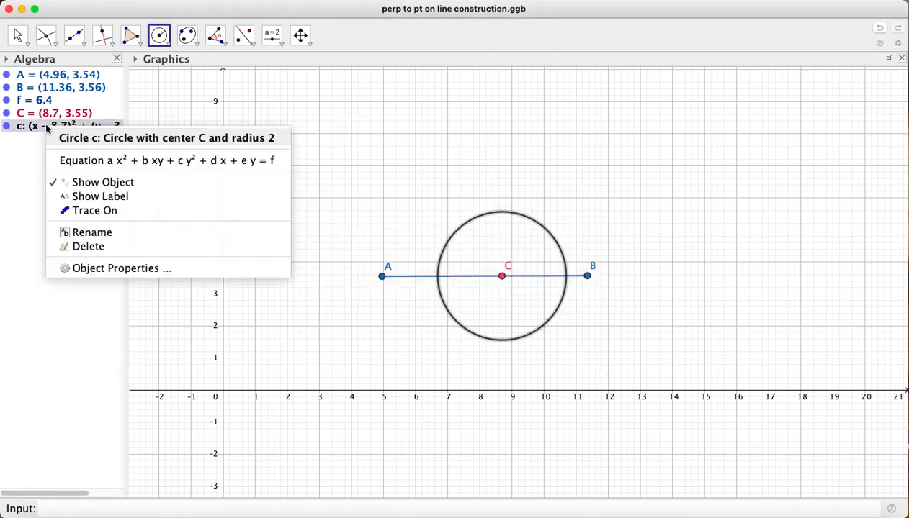
{"action": "left_click", "coordinate": [92, 267]}
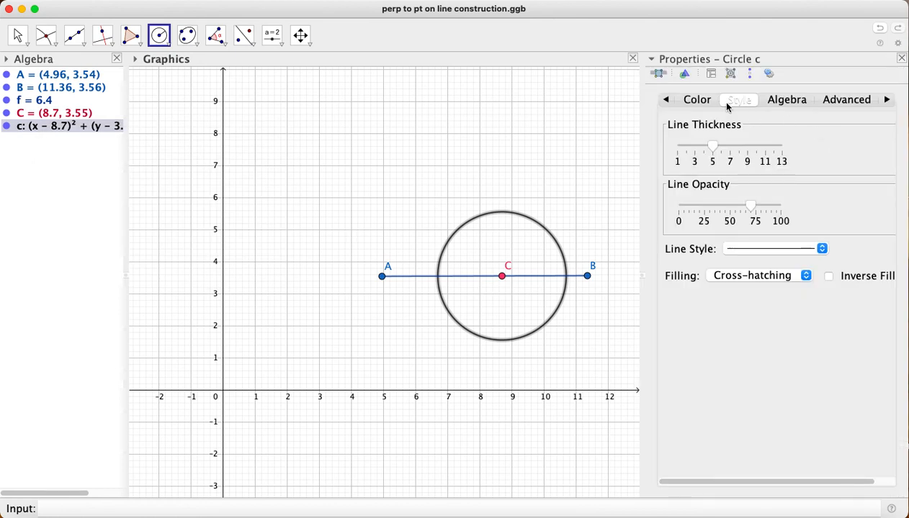
{"action": "left_click", "coordinate": [759, 248]}
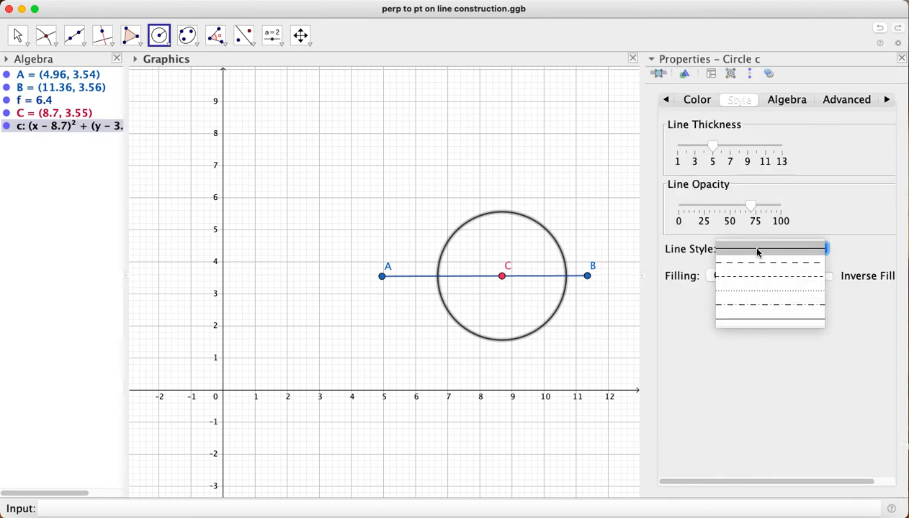
{"action": "left_click", "coordinate": [750, 279]}
{"action": "left_click", "coordinate": [699, 100]}
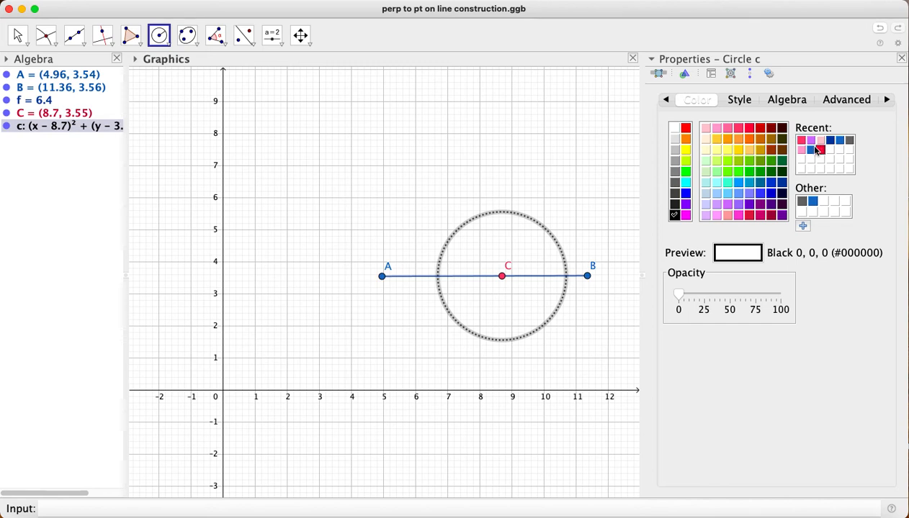
{"action": "left_click", "coordinate": [727, 171]}
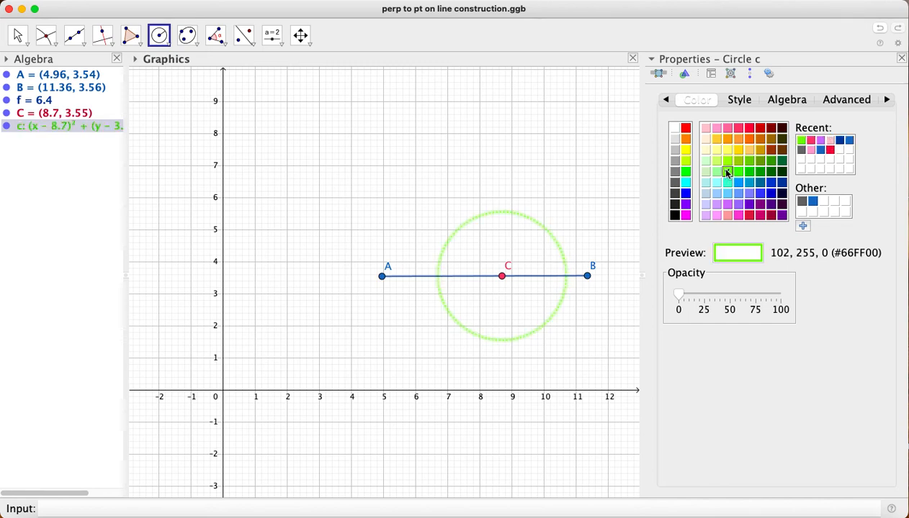
{"action": "left_click", "coordinate": [901, 58]}
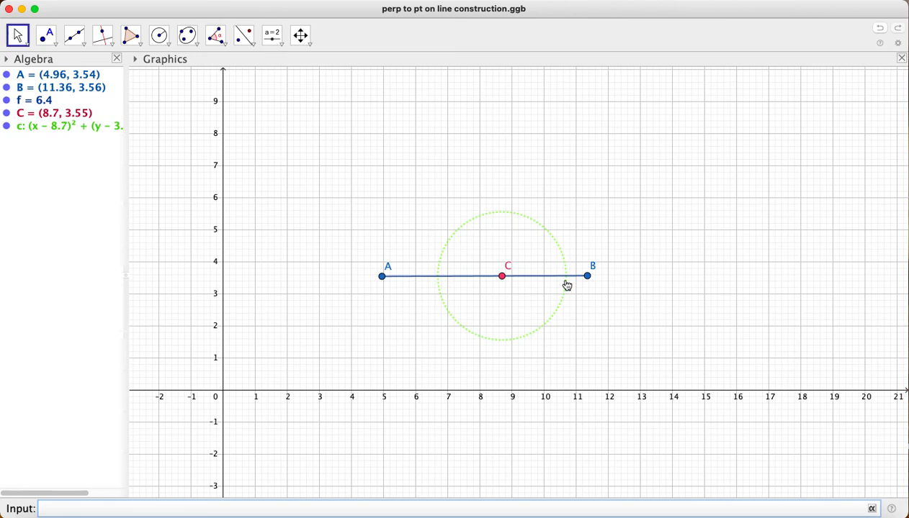
Mark both points where the dotted circle around C crosses segment AB using the Intersect tool
{"action": "left_click", "coordinate": [47, 37]}
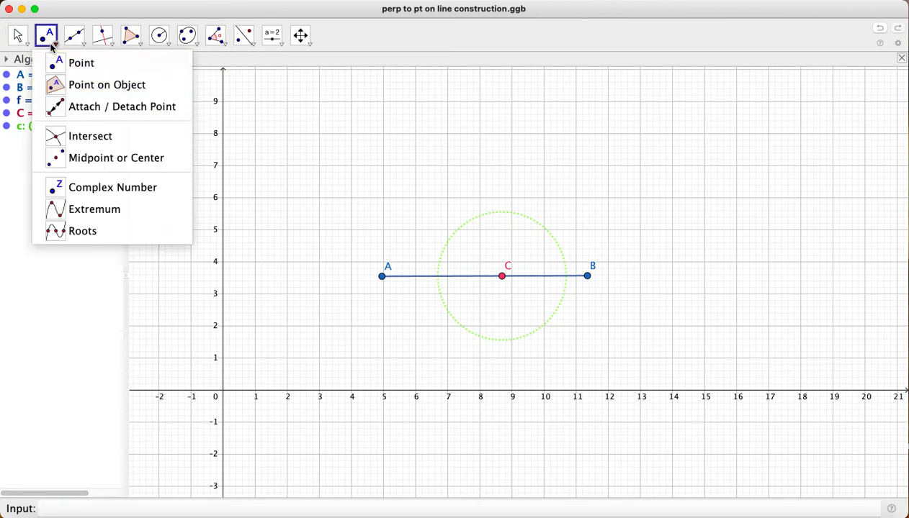
{"action": "left_click", "coordinate": [90, 135]}
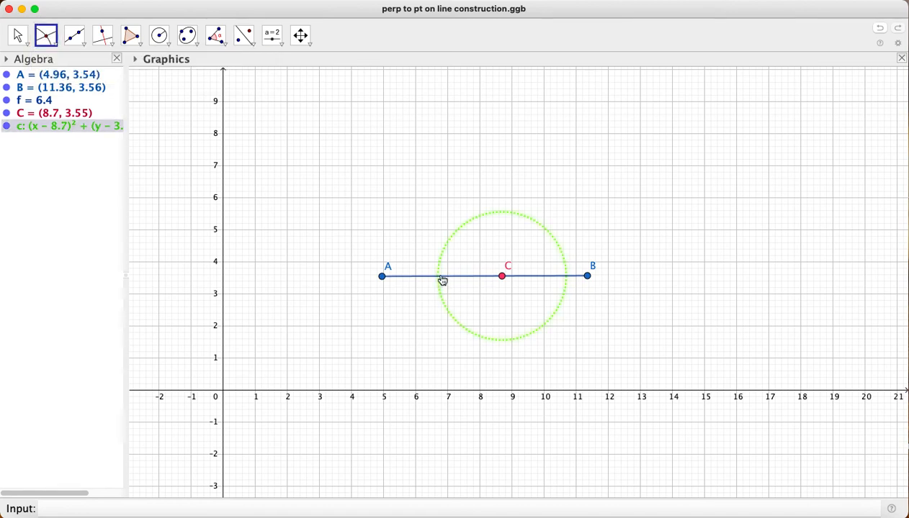
{"action": "left_click", "coordinate": [443, 280]}
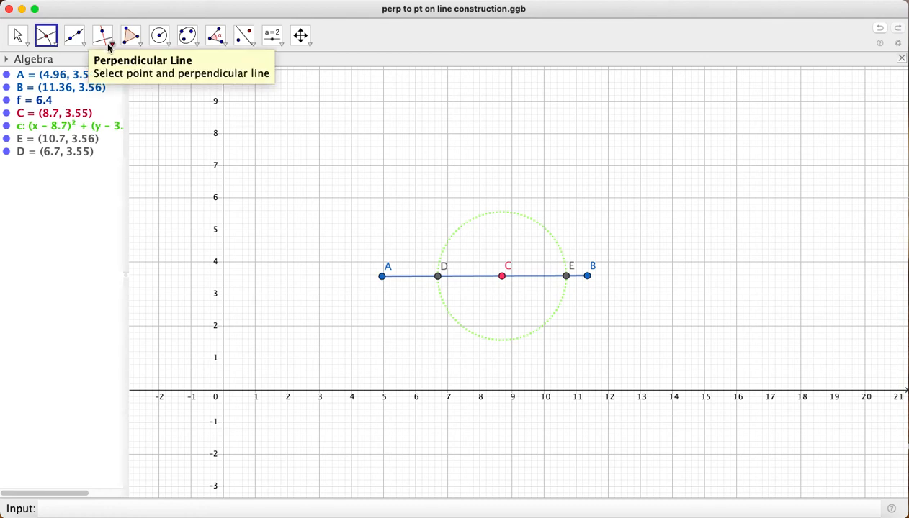
Draw two circles of radius 3, one centred at point D and one at point E
{"action": "left_click", "coordinate": [159, 38]}
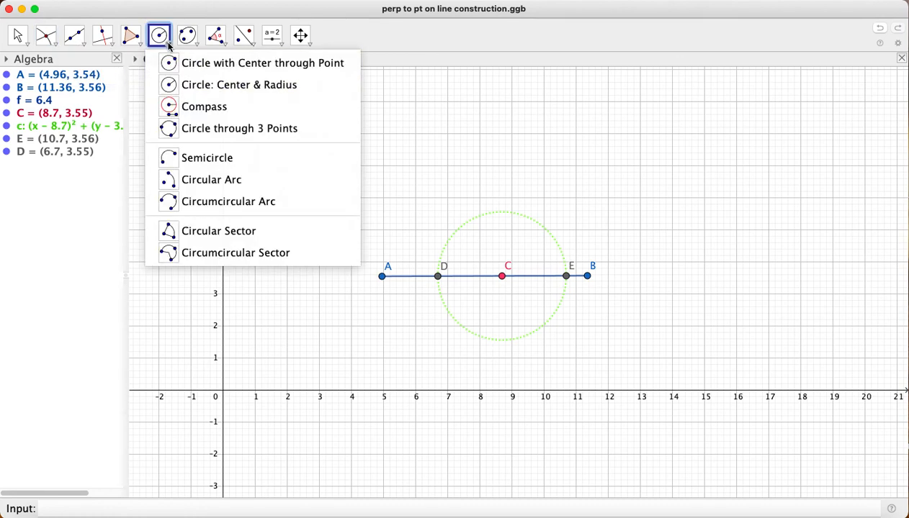
{"action": "left_click", "coordinate": [187, 85]}
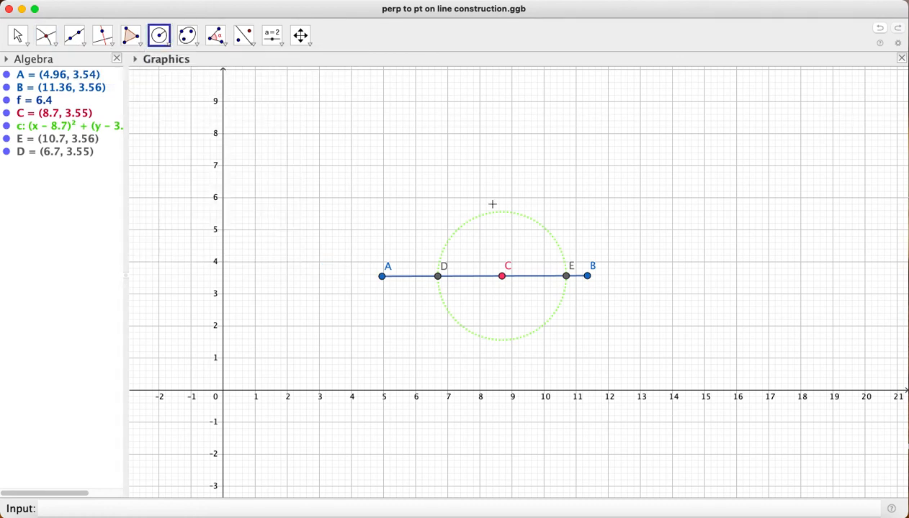
{"action": "left_click", "coordinate": [437, 277]}
{"action": "type", "text": "3"}
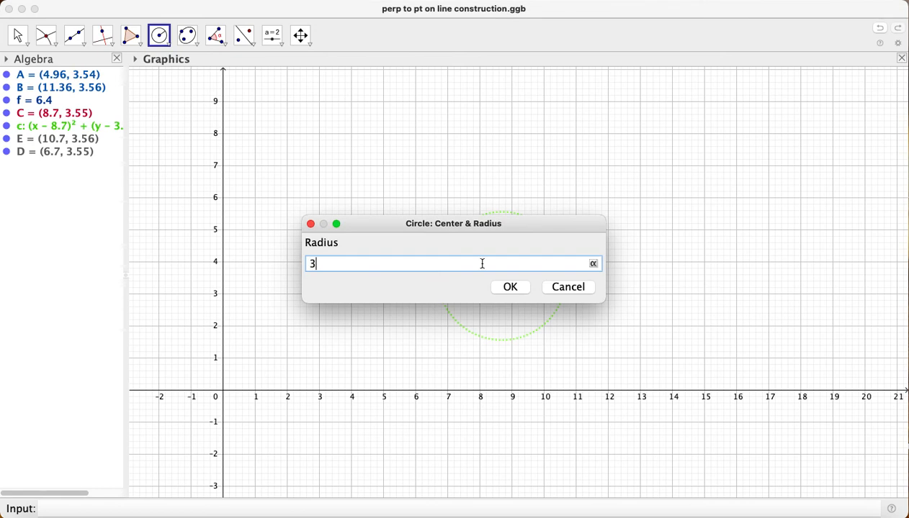
{"action": "left_click", "coordinate": [512, 288]}
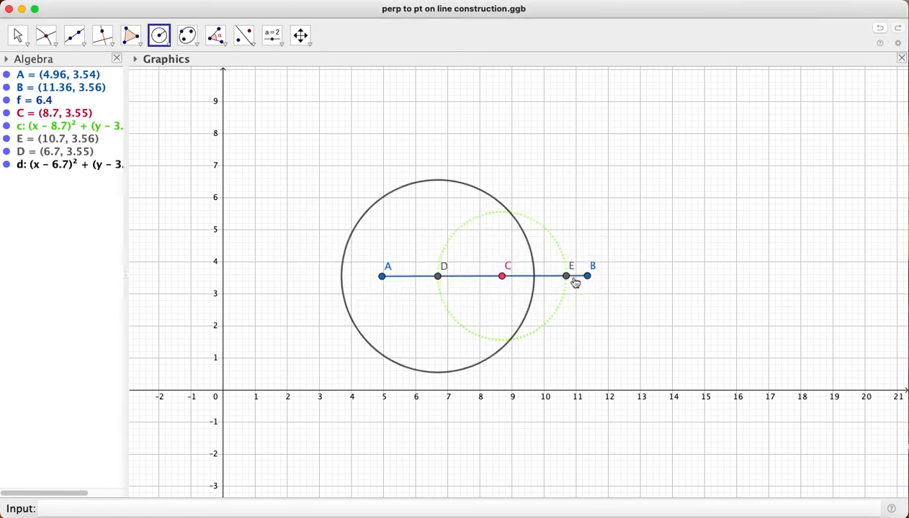
{"action": "left_click", "coordinate": [568, 280]}
{"action": "type", "text": "3"}
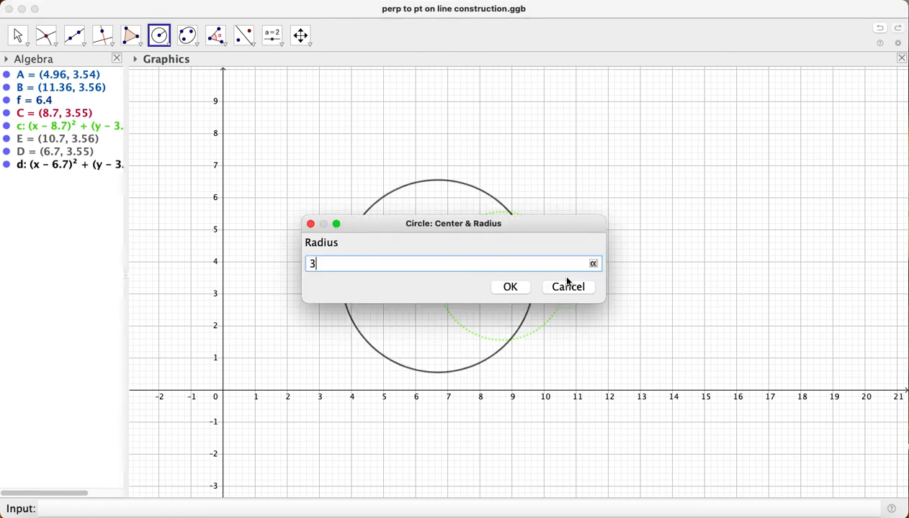
{"action": "left_click", "coordinate": [510, 288]}
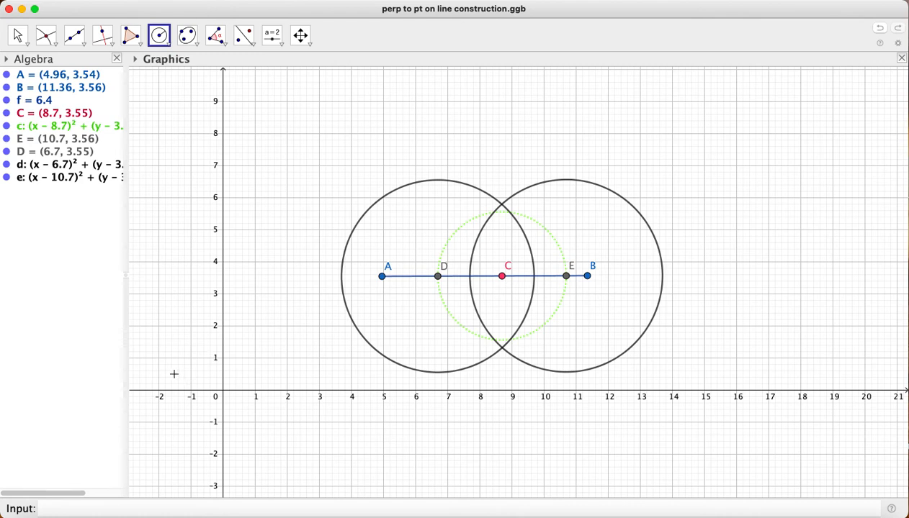
Format the circle around D with the light green colour #66FF00 and the dotted line style
{"action": "right_click", "coordinate": [56, 168]}
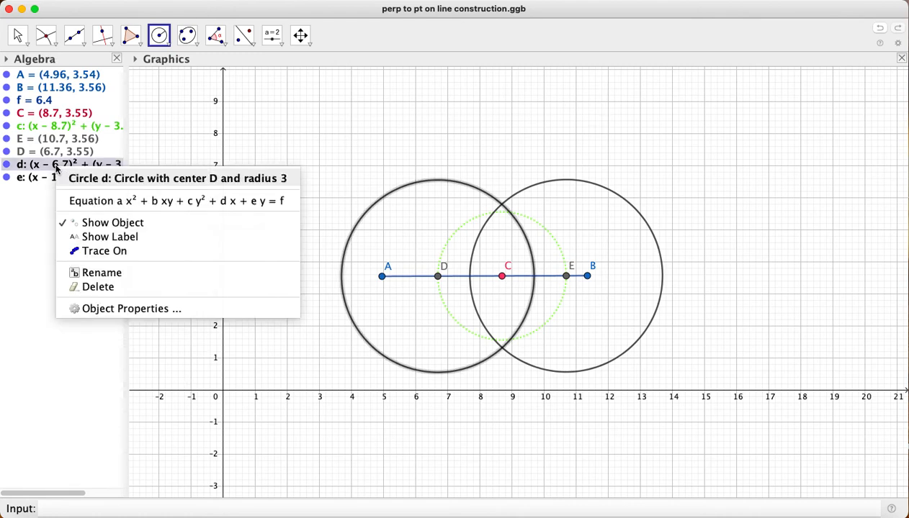
{"action": "left_click", "coordinate": [101, 309]}
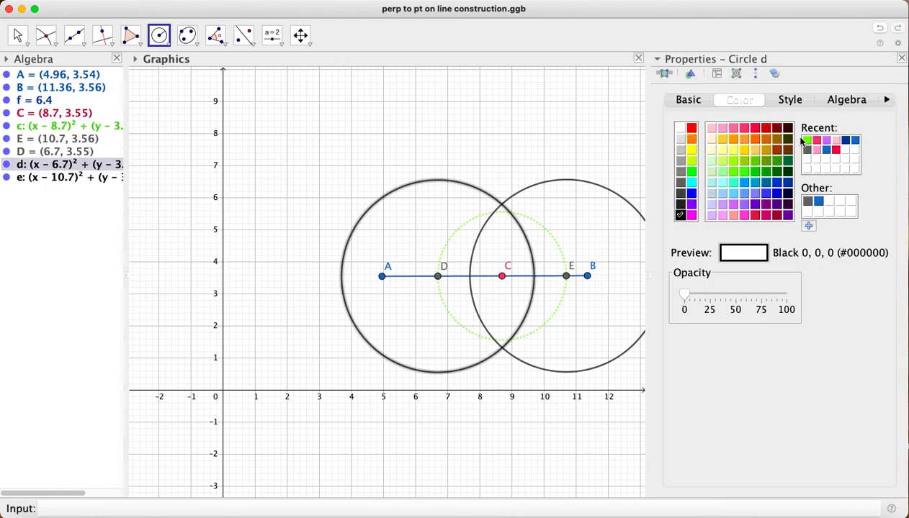
{"action": "left_click", "coordinate": [732, 170]}
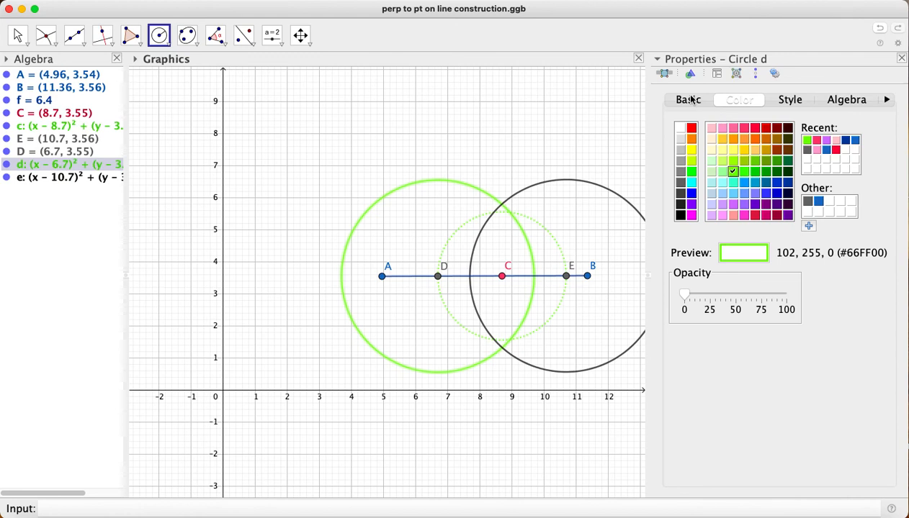
{"action": "left_click", "coordinate": [788, 101]}
{"action": "left_click", "coordinate": [756, 249]}
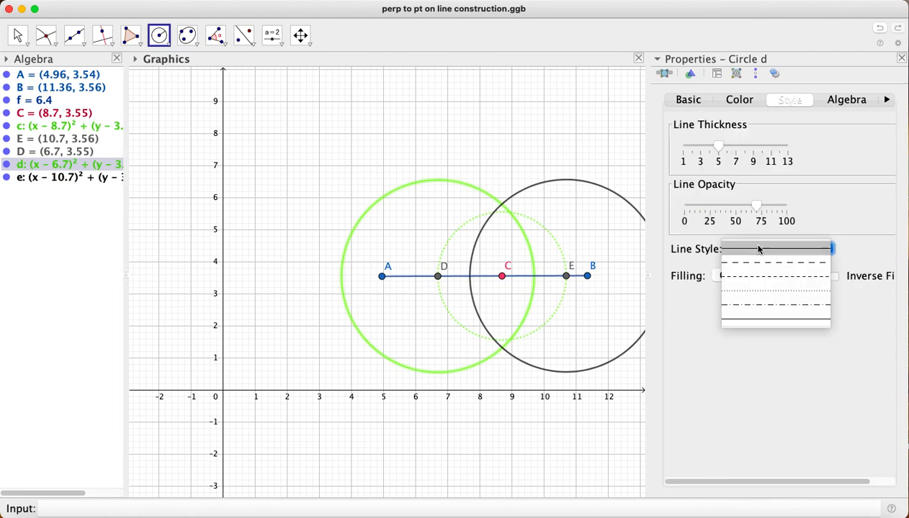
{"action": "left_click", "coordinate": [764, 291]}
Format the circle around E with the dotted line style and light green #66FF00, and close its properties
{"action": "right_click", "coordinate": [54, 179]}
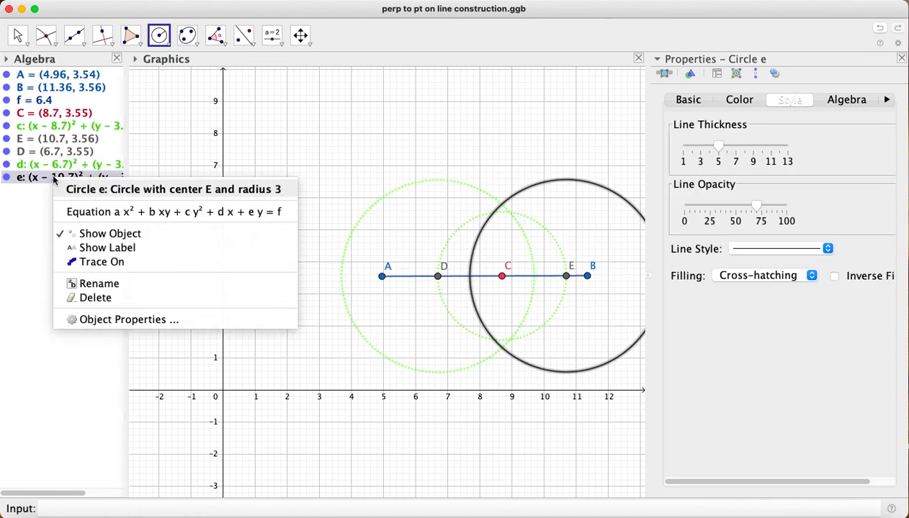
{"action": "left_click", "coordinate": [98, 319]}
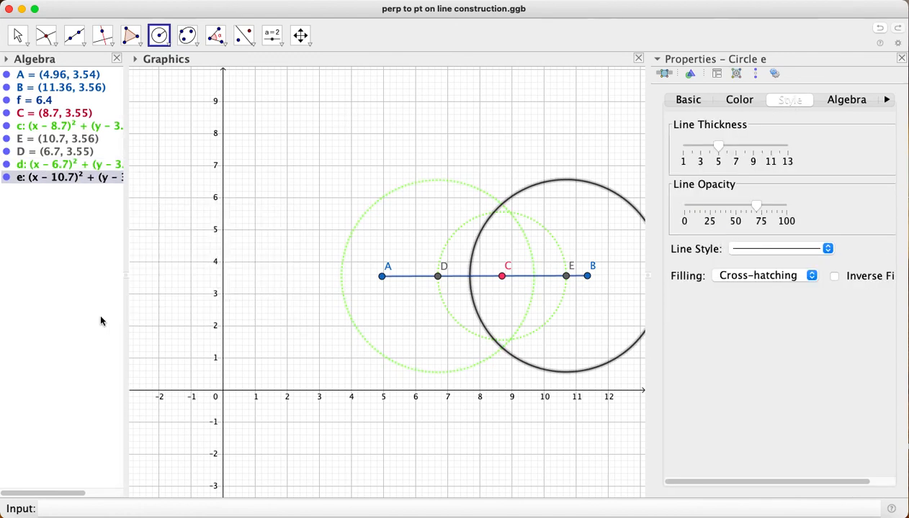
{"action": "left_click", "coordinate": [738, 248]}
{"action": "left_click", "coordinate": [740, 282]}
{"action": "left_click", "coordinate": [737, 100]}
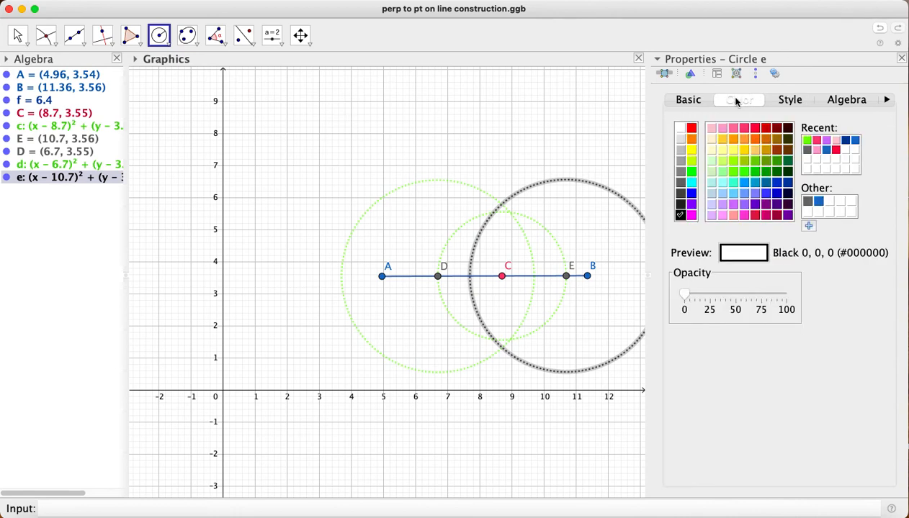
{"action": "left_click", "coordinate": [732, 172]}
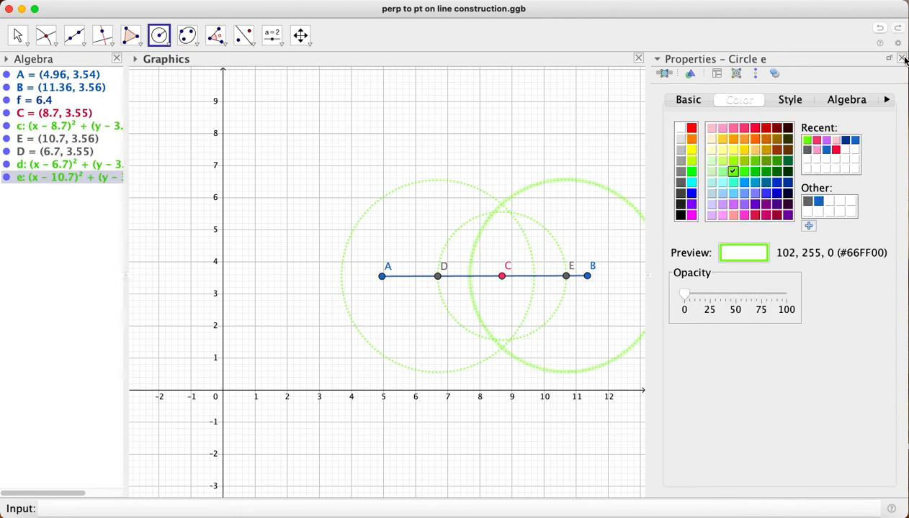
{"action": "left_click", "coordinate": [902, 58]}
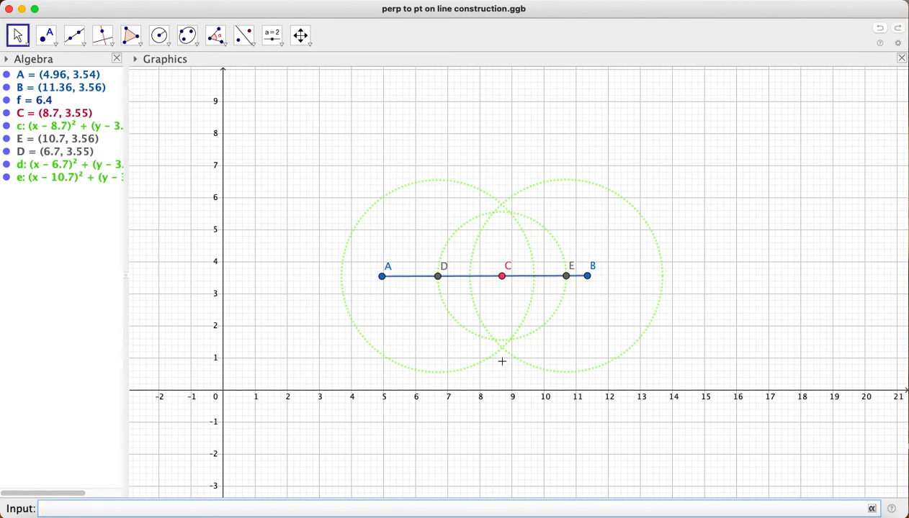
Mark both intersections of the circles around D and E, above and below segment AB
{"action": "left_click", "coordinate": [53, 41]}
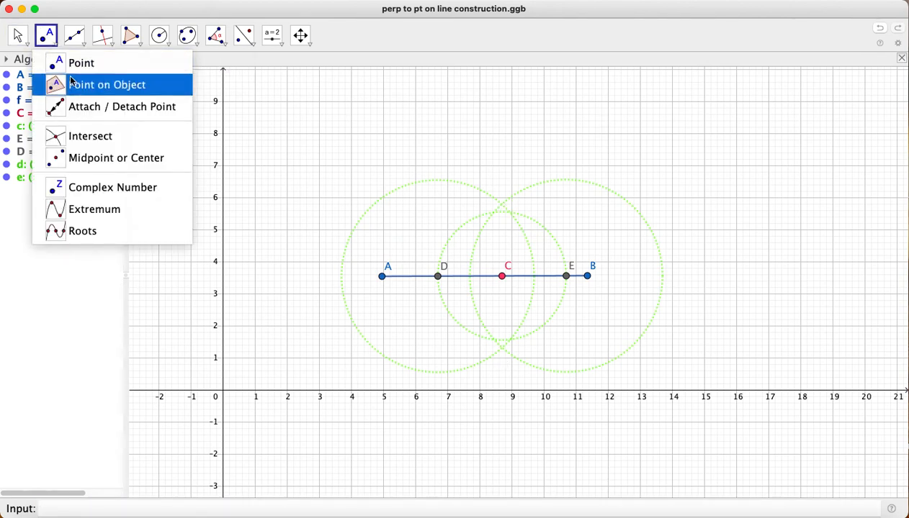
{"action": "left_click", "coordinate": [85, 133]}
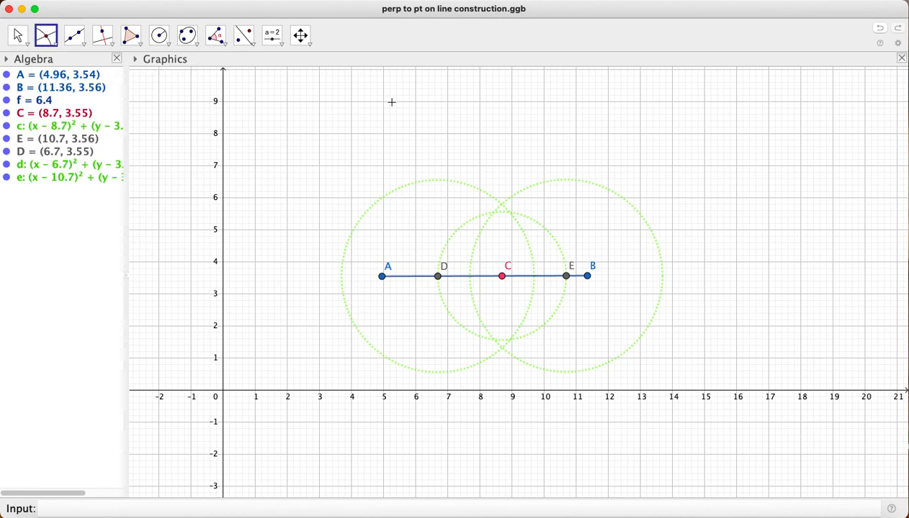
{"action": "left_click", "coordinate": [501, 204]}
{"action": "left_click", "coordinate": [502, 347]}
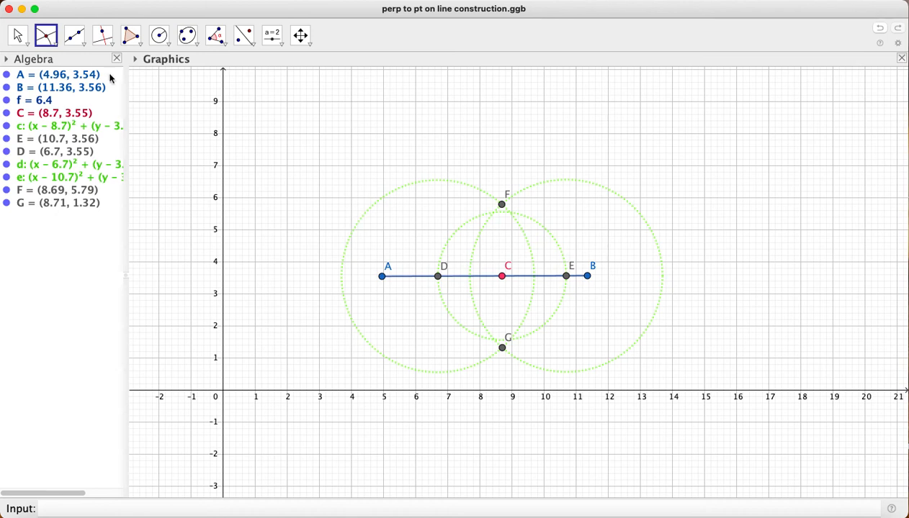
Draw the perpendicular through C as a segment from intersection point F to intersection point G
{"action": "left_click", "coordinate": [72, 39]}
{"action": "left_click", "coordinate": [99, 85]}
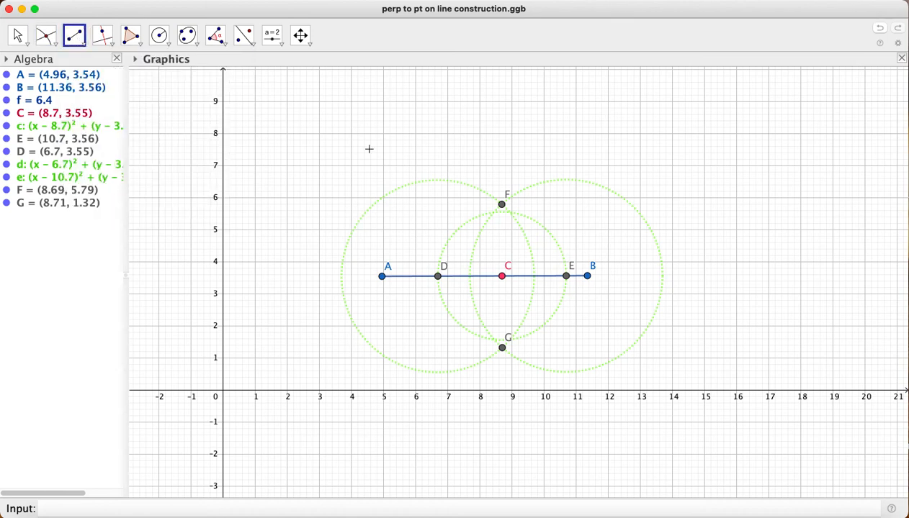
{"action": "left_click", "coordinate": [502, 204]}
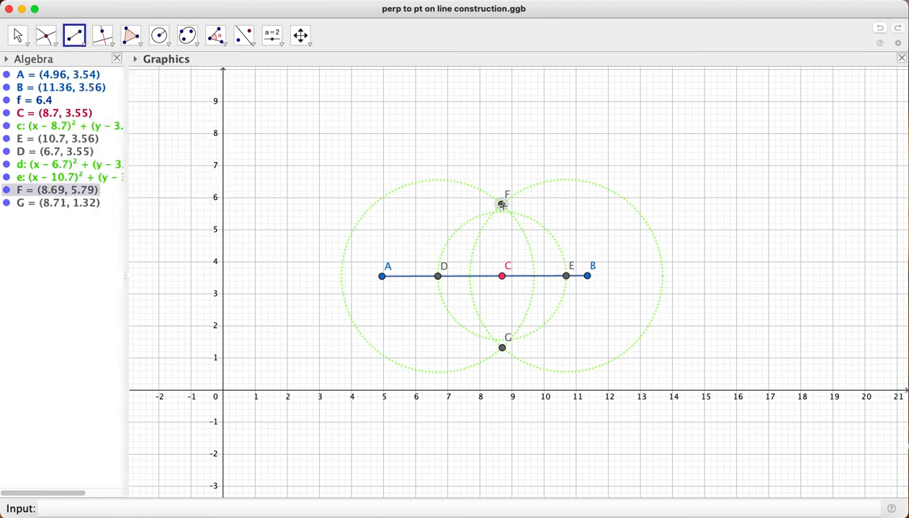
{"action": "left_click", "coordinate": [502, 349]}
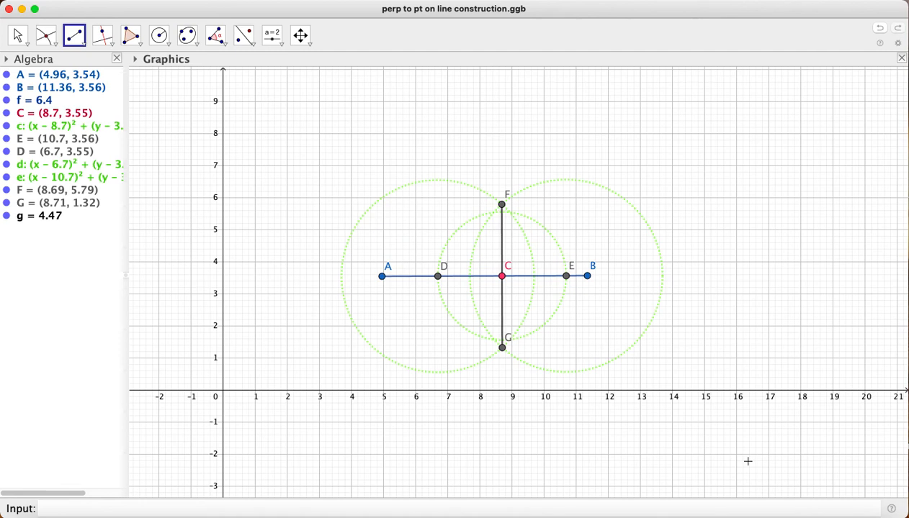
{"action": "left_click", "coordinate": [681, 5]}
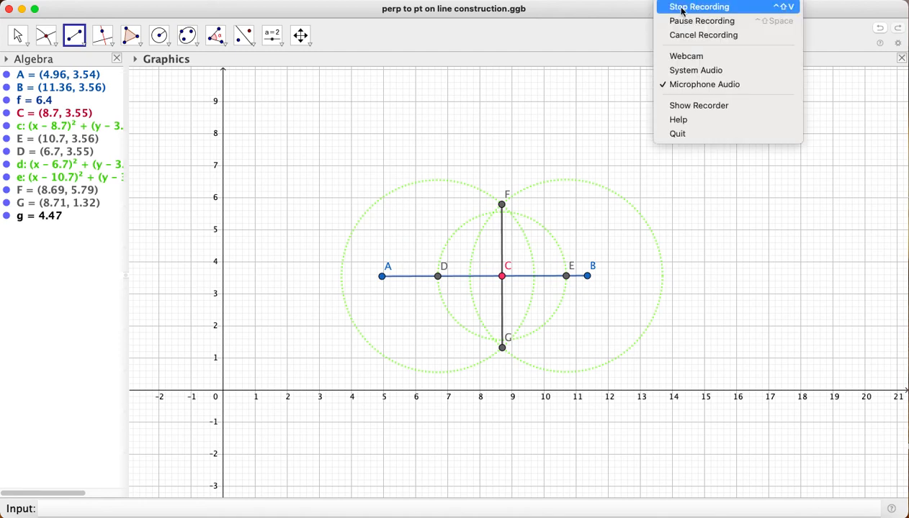
{"action": "left_click", "coordinate": [688, 22]}
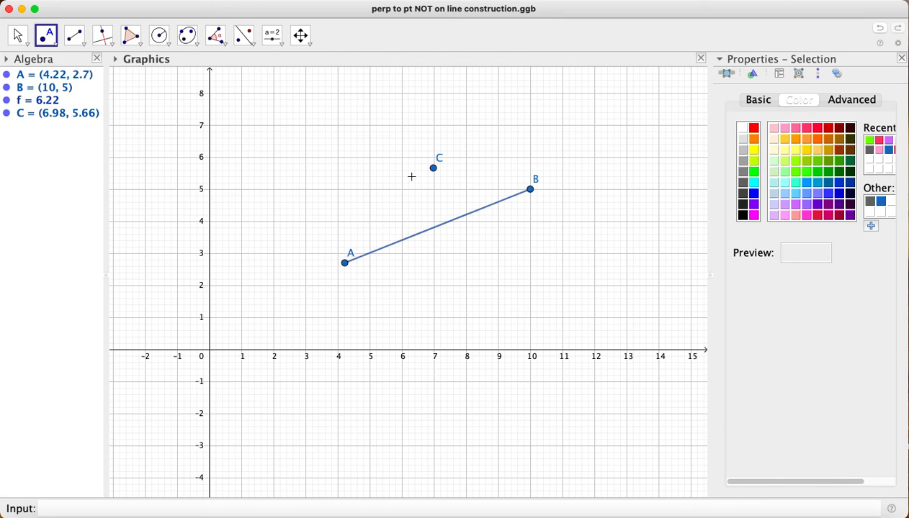
Draw a circle of radius 3 centred at point C, which lies off segment AB
{"action": "left_click", "coordinate": [163, 40]}
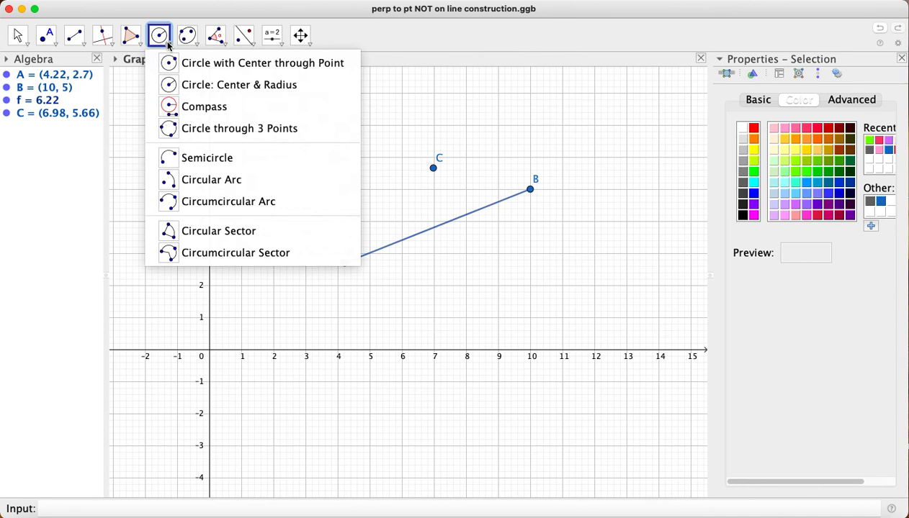
{"action": "left_click", "coordinate": [178, 87]}
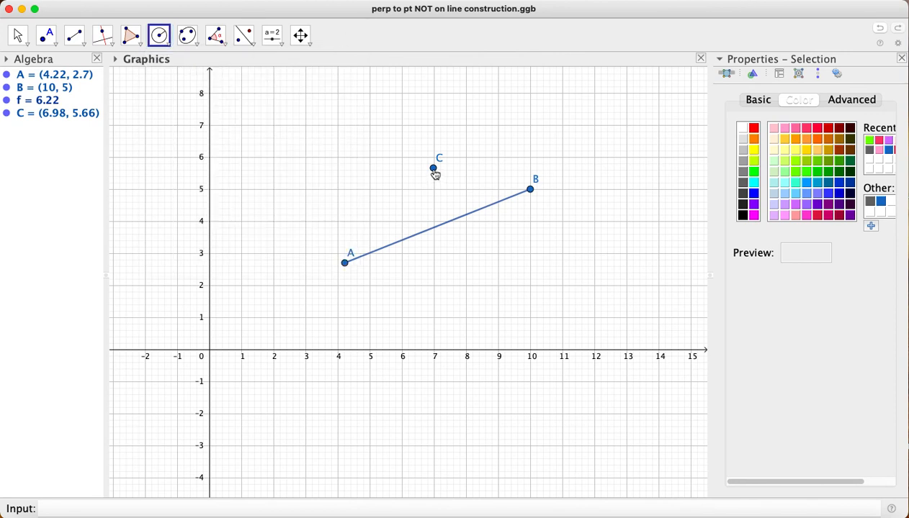
{"action": "left_click", "coordinate": [434, 170]}
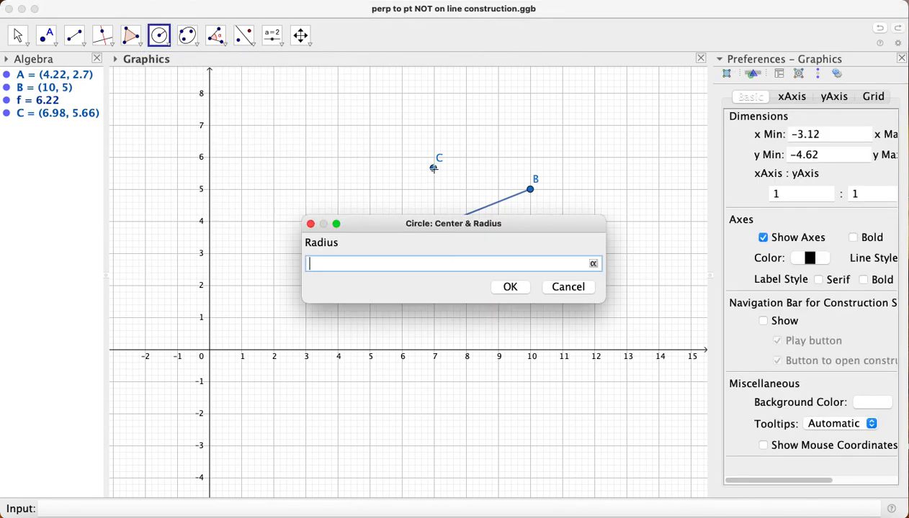
{"action": "type", "text": "3"}
{"action": "left_click", "coordinate": [509, 289]}
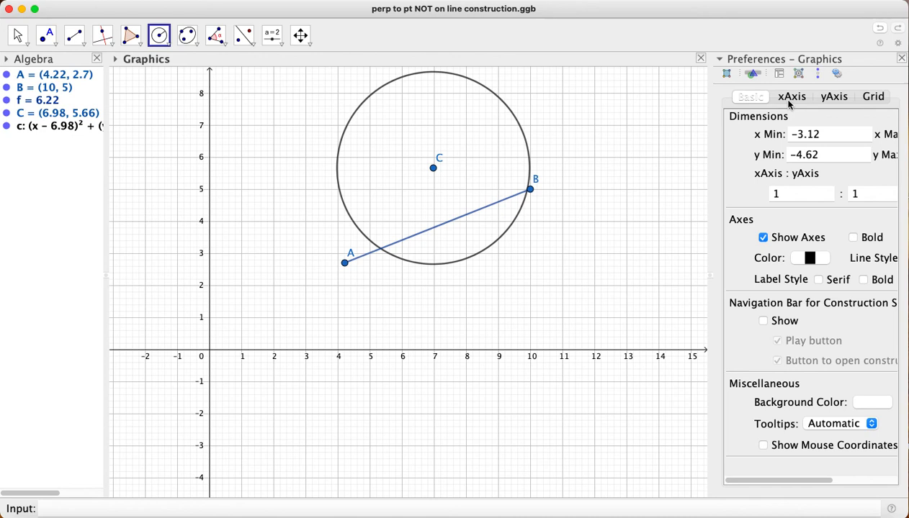
Close the graphics preferences to give the construction the full drawing area
{"action": "left_click", "coordinate": [885, 59]}
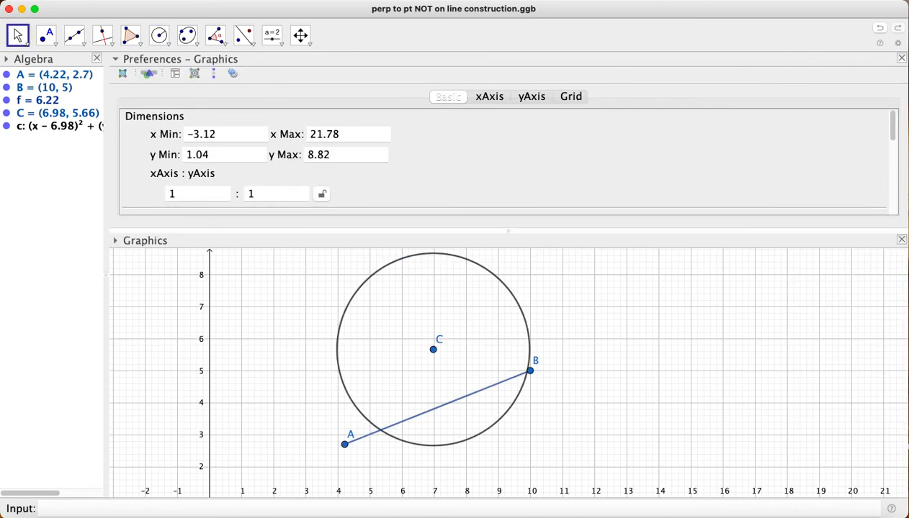
{"action": "left_click_drag", "start_coordinate": [871, 60], "coordinate": [873, 79]}
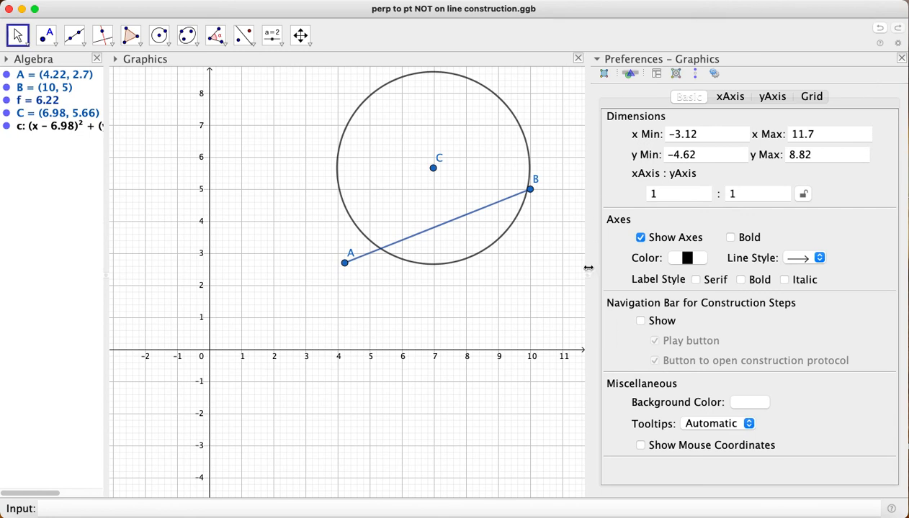
{"action": "left_click", "coordinate": [900, 58]}
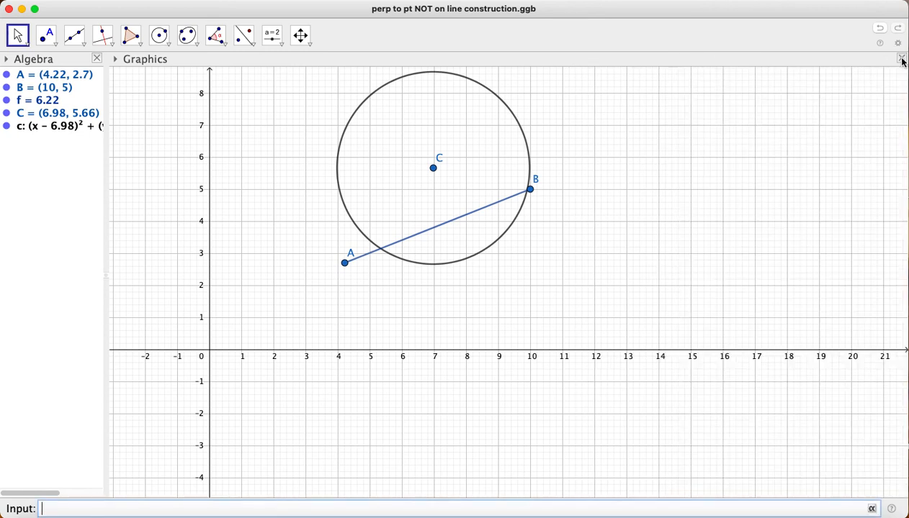
{"action": "scroll", "coordinate": [505, 284], "scroll_direction": "up", "scroll_amount": 2}
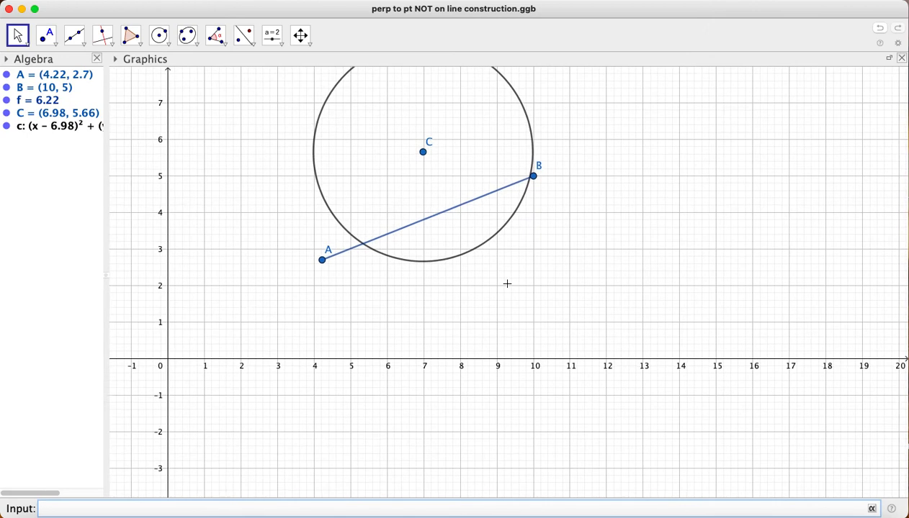
{"action": "scroll", "coordinate": [507, 283], "scroll_direction": "down", "scroll_amount": 5}
{"action": "scroll", "coordinate": [311, 415], "scroll_direction": "down", "scroll_amount": 1}
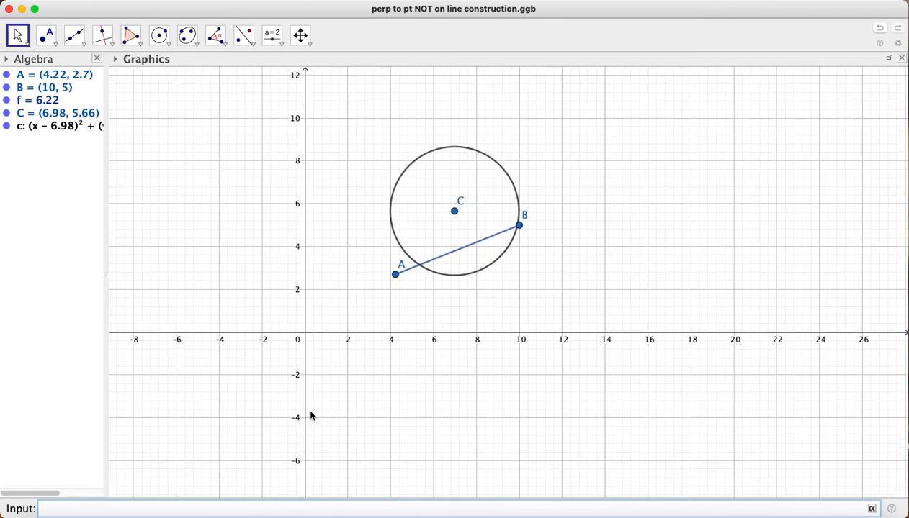
Adjust the graphics view to frame segment AB and the circle around C with free space around them
{"action": "left_click_drag", "start_coordinate": [348, 339], "coordinate": [298, 419]}
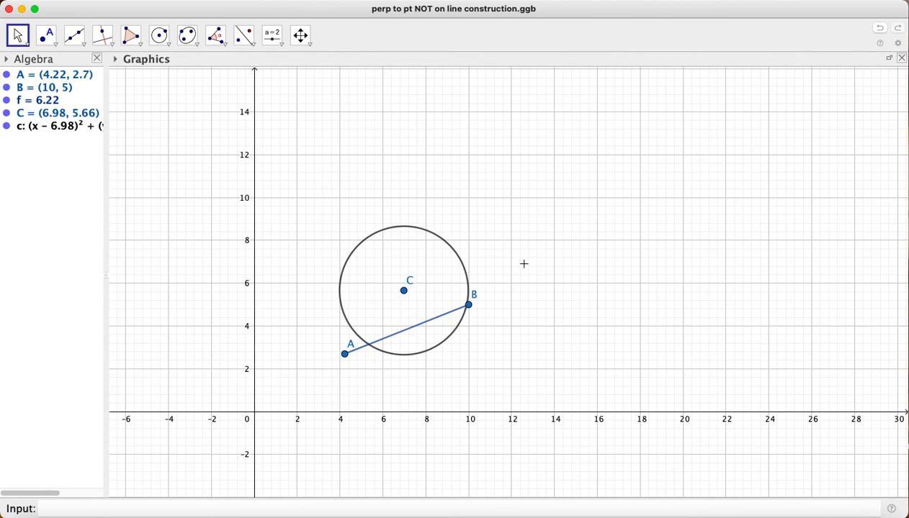
{"action": "scroll", "coordinate": [524, 264], "scroll_direction": "down", "scroll_amount": 2}
{"action": "scroll", "coordinate": [524, 265], "scroll_direction": "up", "scroll_amount": 1}
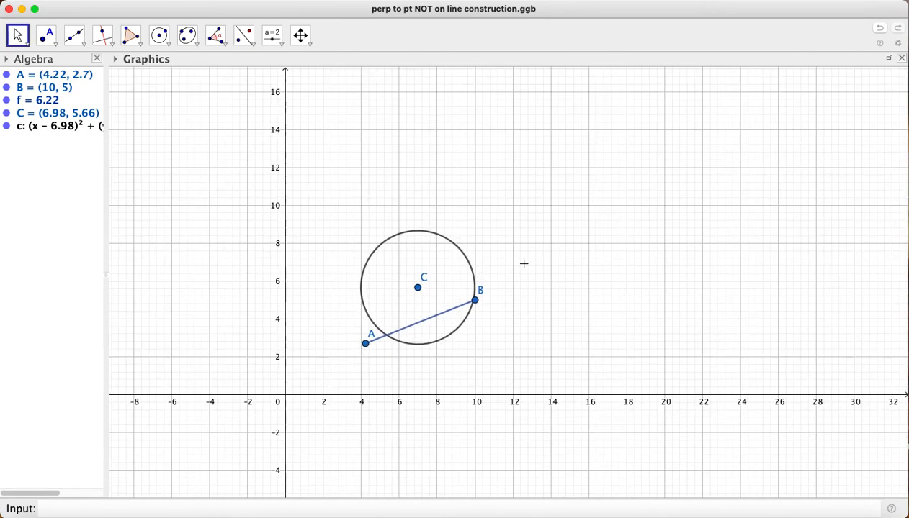
{"action": "scroll", "coordinate": [523, 268], "scroll_direction": "down", "scroll_amount": 2}
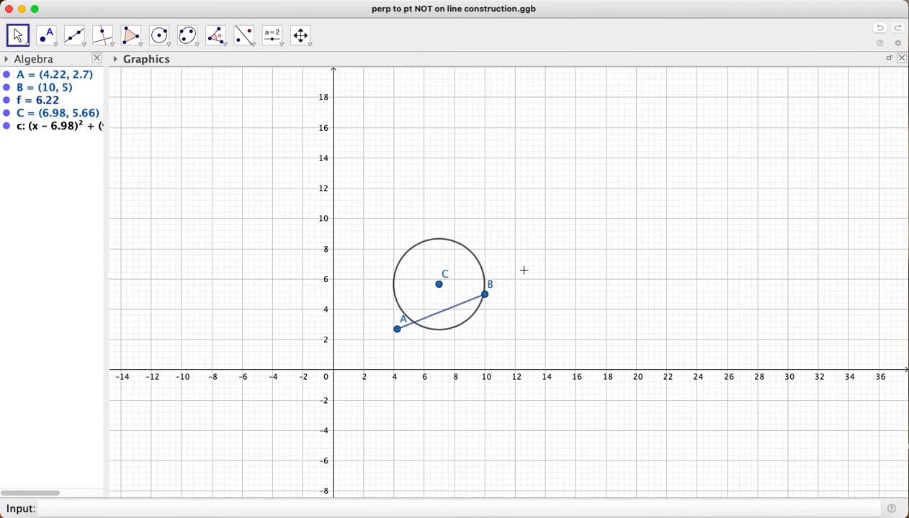
{"action": "scroll", "coordinate": [524, 270], "scroll_direction": "down", "scroll_amount": 3}
{"action": "scroll", "coordinate": [524, 269], "scroll_direction": "up", "scroll_amount": 2}
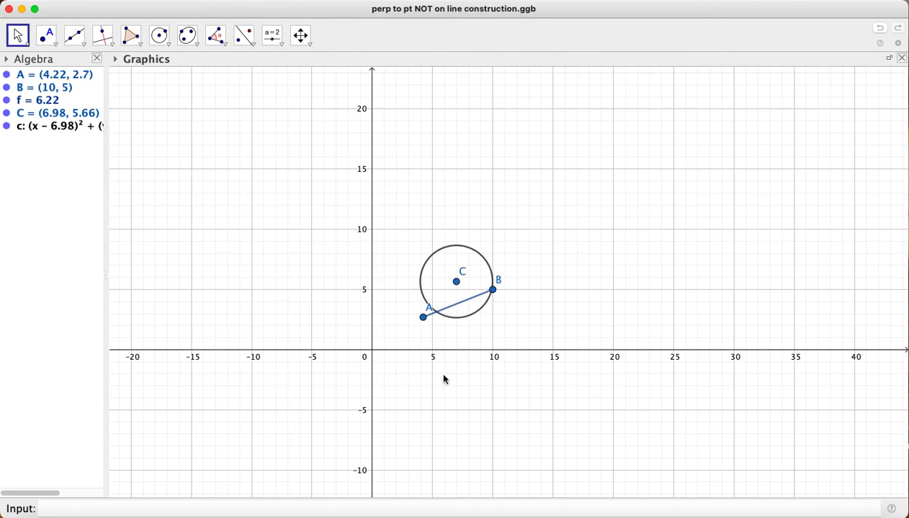
{"action": "left_click_drag", "start_coordinate": [442, 375], "coordinate": [386, 375]}
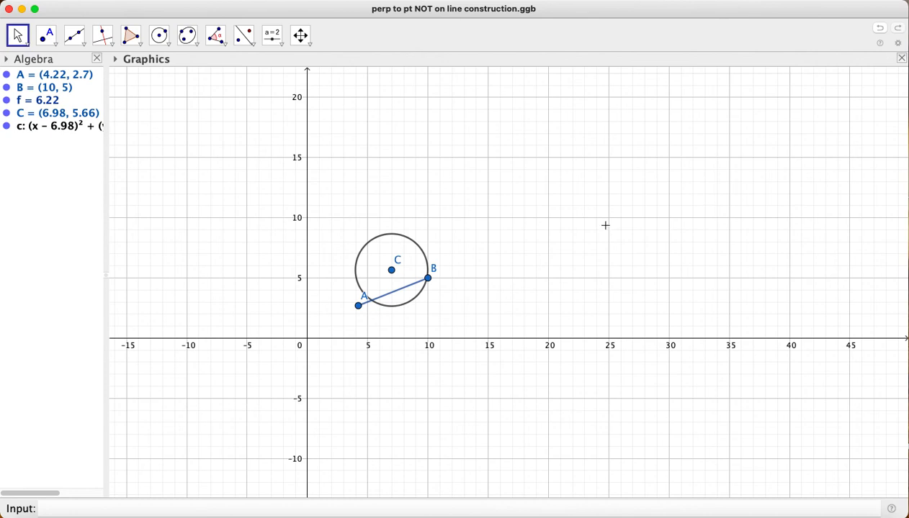
{"action": "scroll", "coordinate": [605, 226], "scroll_direction": "up", "scroll_amount": 3}
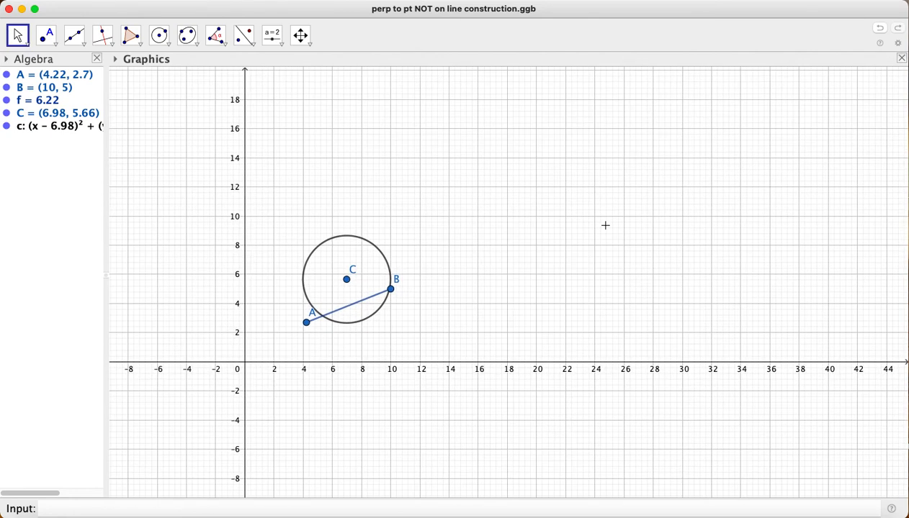
{"action": "scroll", "coordinate": [605, 226], "scroll_direction": "up", "scroll_amount": 3}
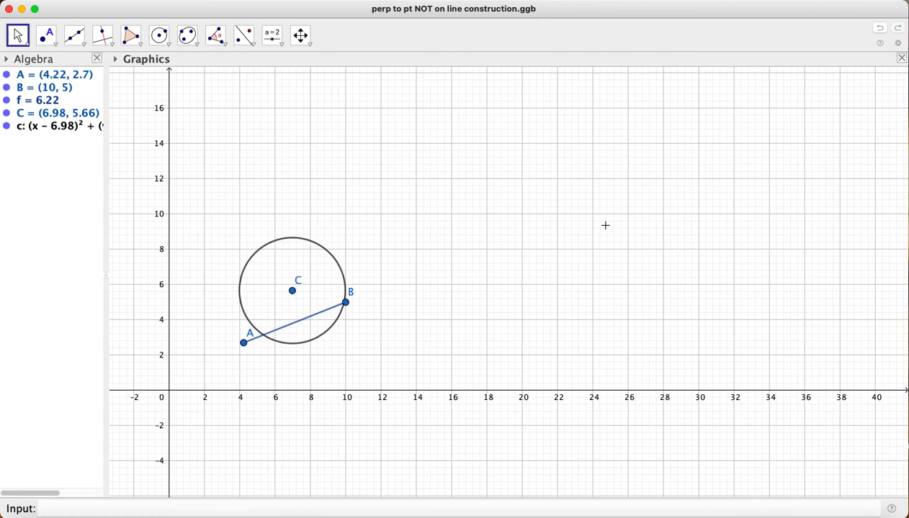
{"action": "scroll", "coordinate": [594, 325], "scroll_direction": "left", "scroll_amount": 5}
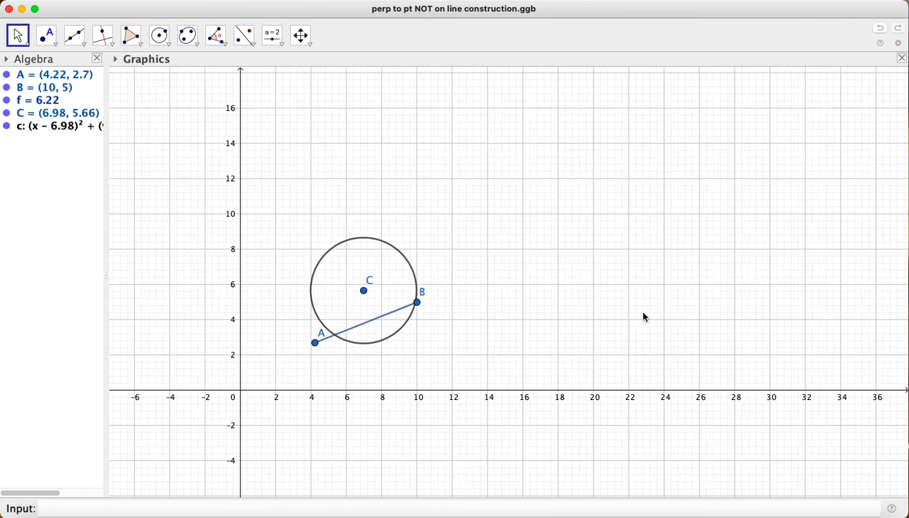
{"action": "scroll", "coordinate": [643, 317], "scroll_direction": "up", "scroll_amount": 3}
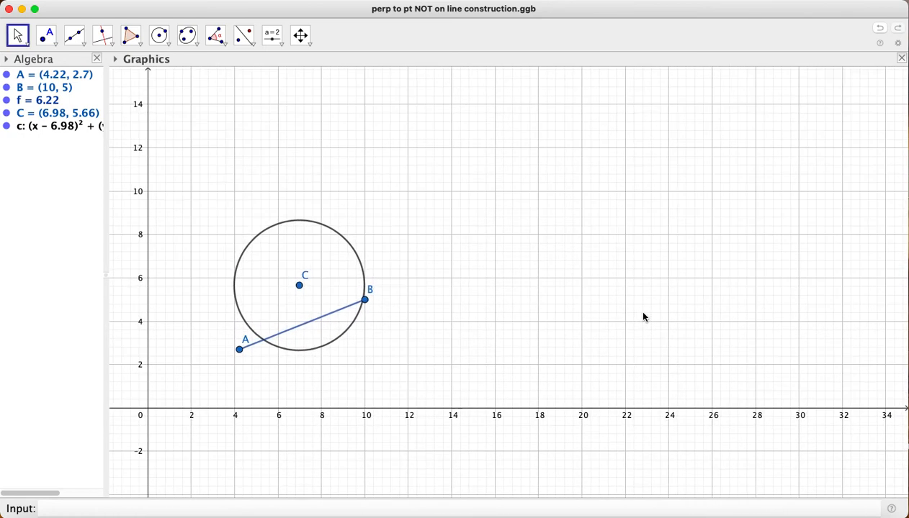
{"action": "scroll", "coordinate": [531, 315], "scroll_direction": "left", "scroll_amount": 6}
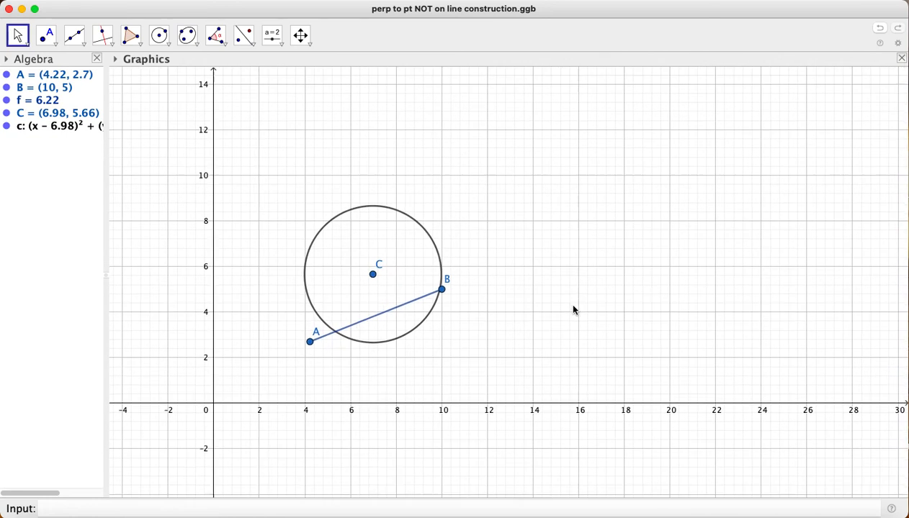
Give the circle around C a dotted line in light purple (#CC66FF), and widen the drawing area beside its properties
{"action": "right_click", "coordinate": [52, 127]}
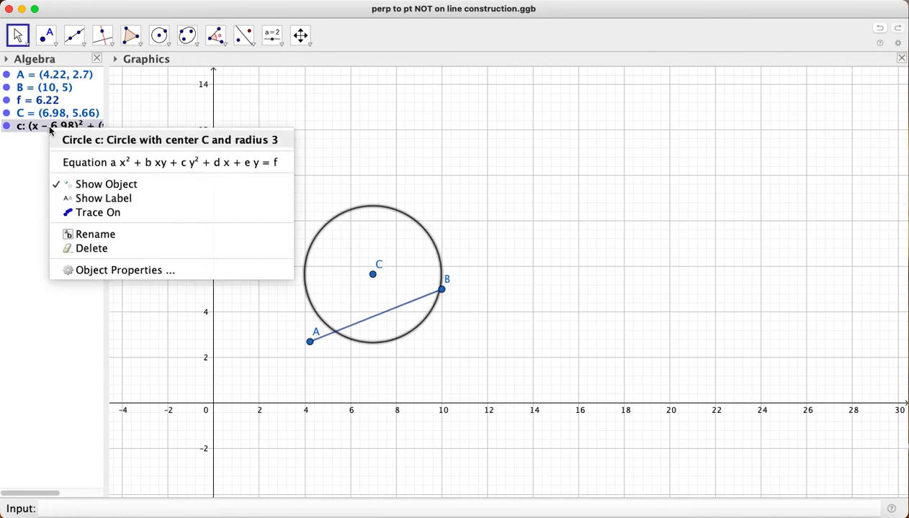
{"action": "left_click", "coordinate": [110, 272]}
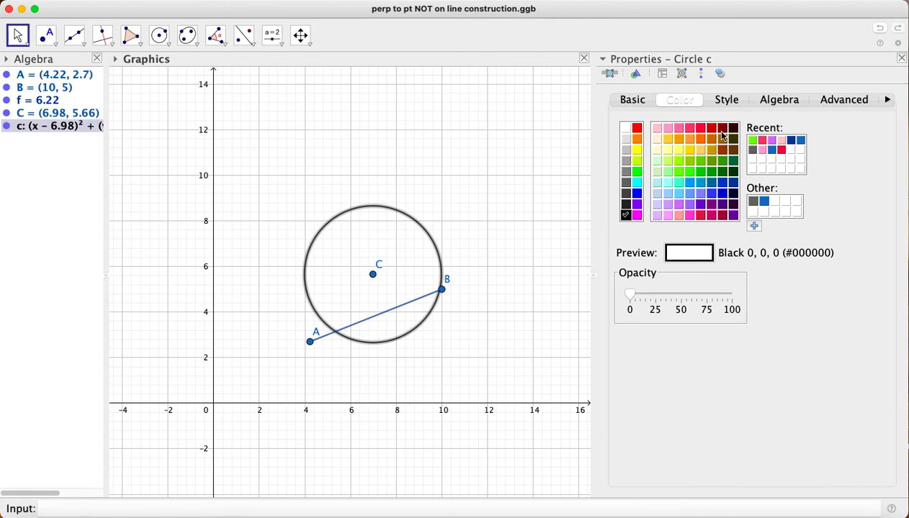
{"action": "left_click", "coordinate": [726, 101]}
{"action": "left_click", "coordinate": [715, 251]}
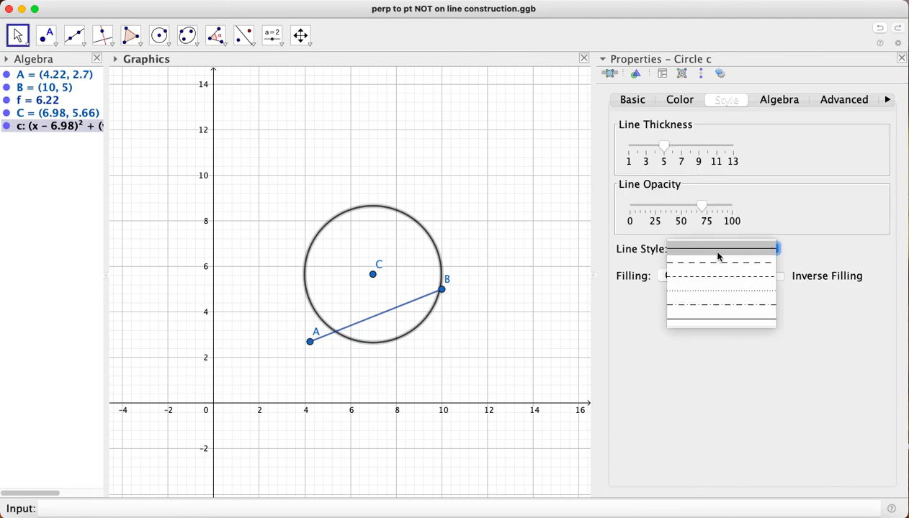
{"action": "left_click", "coordinate": [716, 294]}
{"action": "left_click", "coordinate": [679, 100]}
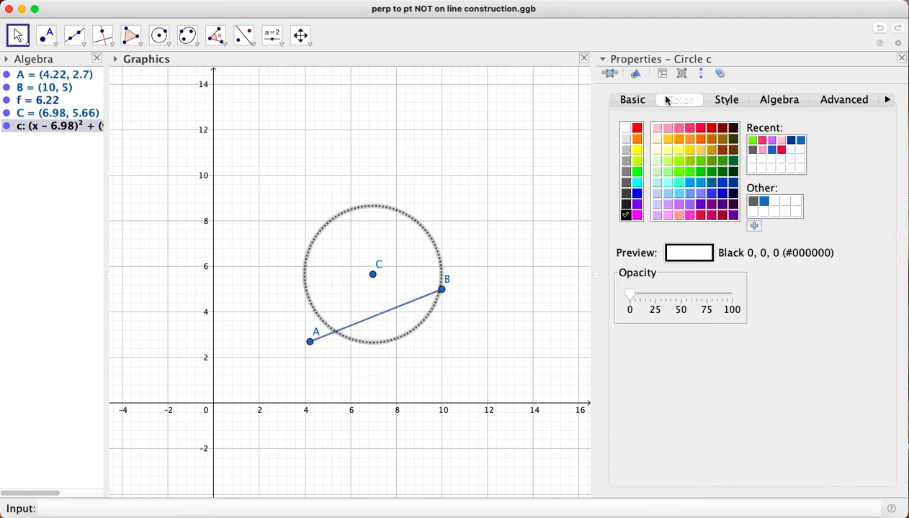
{"action": "left_click", "coordinate": [676, 208]}
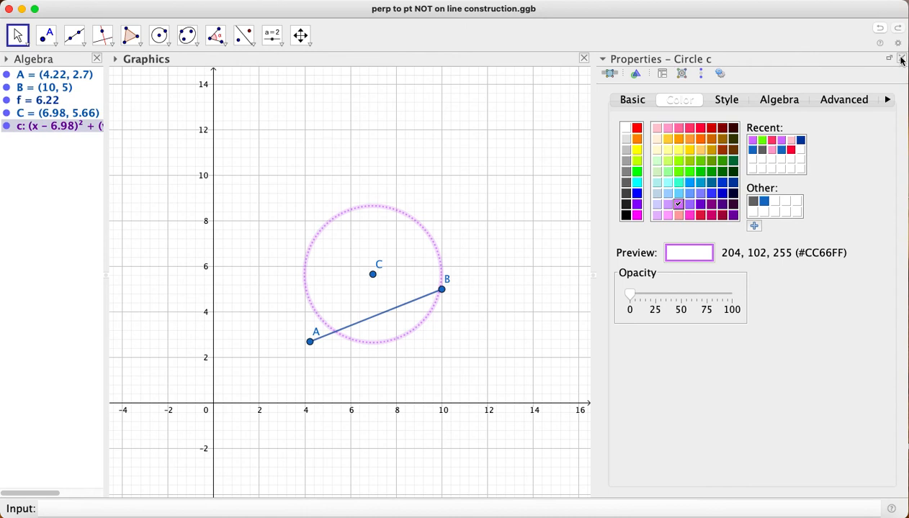
{"action": "left_click_drag", "start_coordinate": [593, 275], "coordinate": [667, 279]}
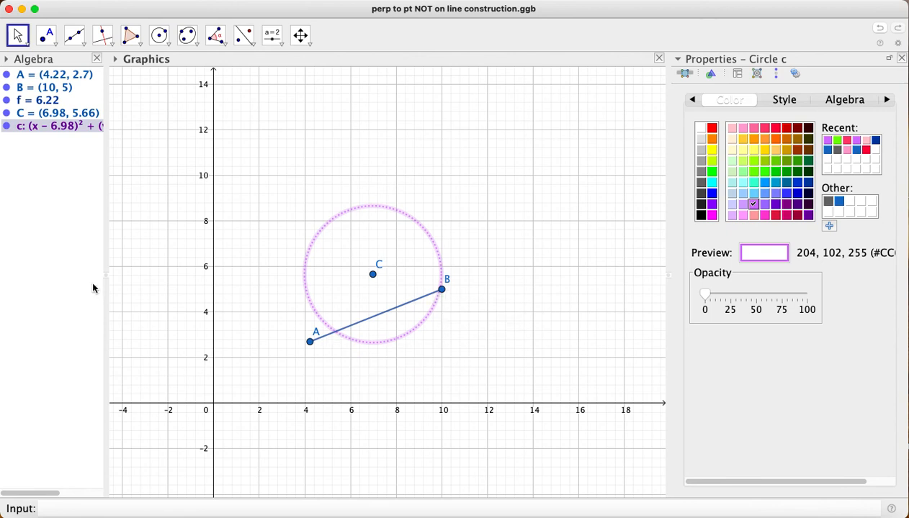
Mark both intersections of segment AB with the dotted circle around C
{"action": "left_click", "coordinate": [56, 46]}
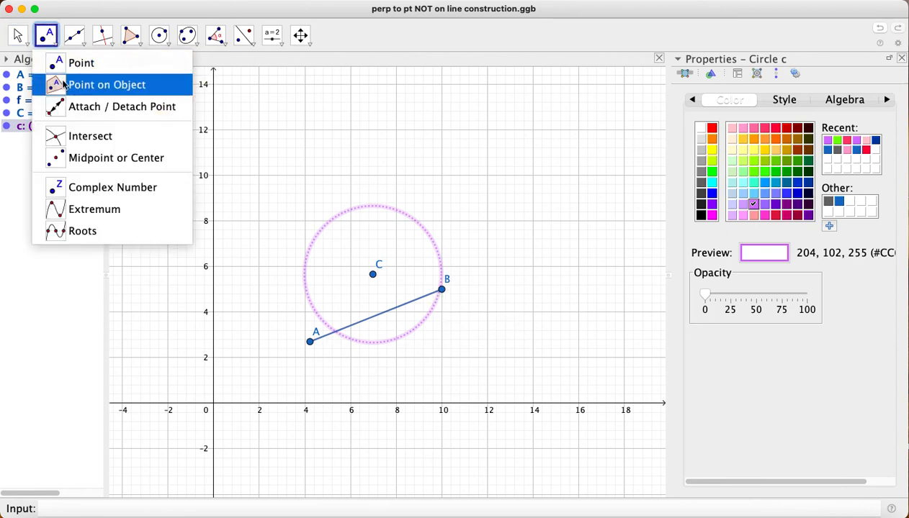
{"action": "left_click", "coordinate": [83, 137]}
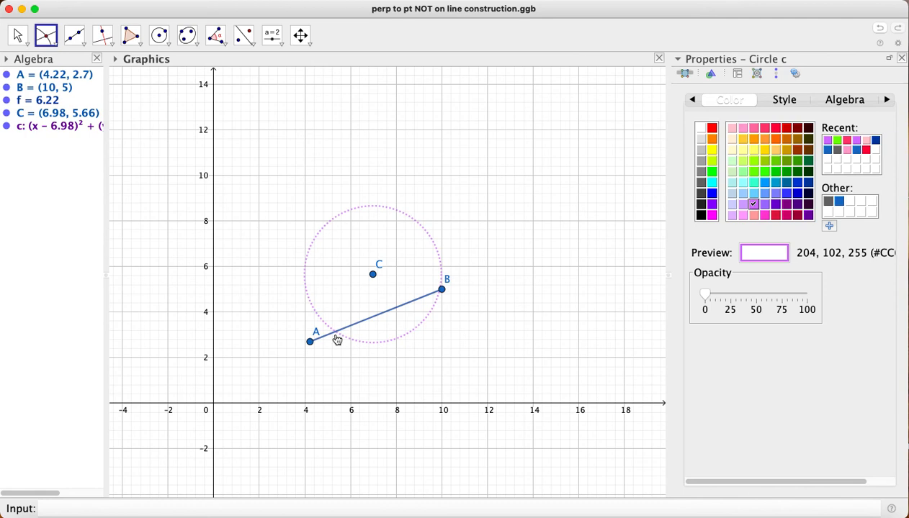
{"action": "left_click", "coordinate": [337, 338]}
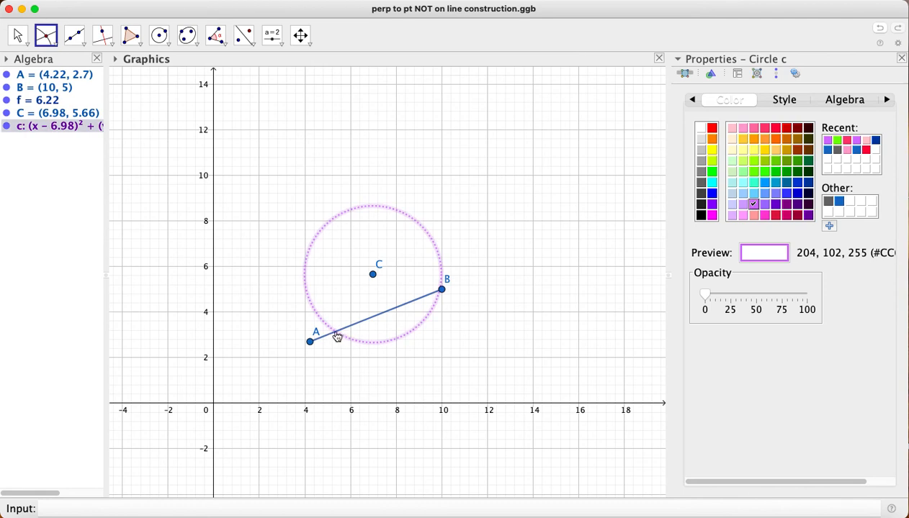
{"action": "left_click", "coordinate": [336, 338]}
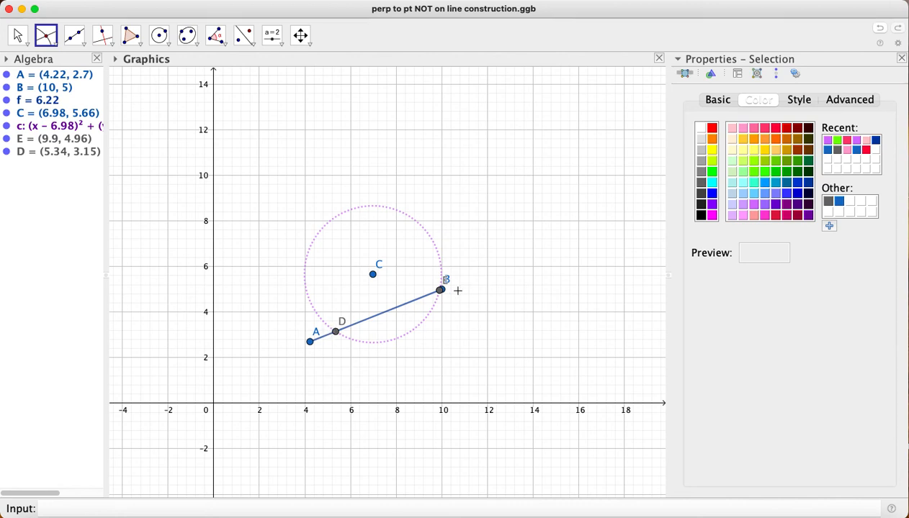
Draw two circles of radius 3, one centred at intersection point D and one at point B
{"action": "left_click", "coordinate": [159, 35]}
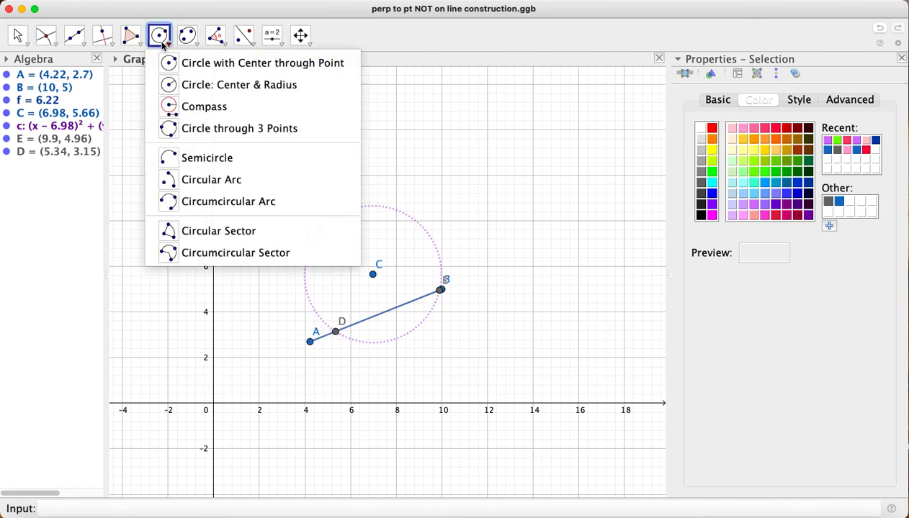
{"action": "left_click", "coordinate": [174, 84]}
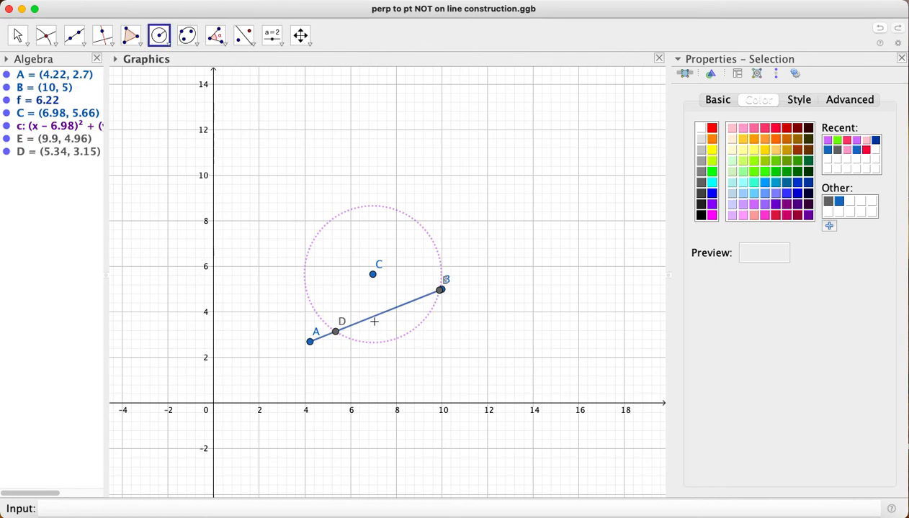
{"action": "left_click", "coordinate": [336, 331]}
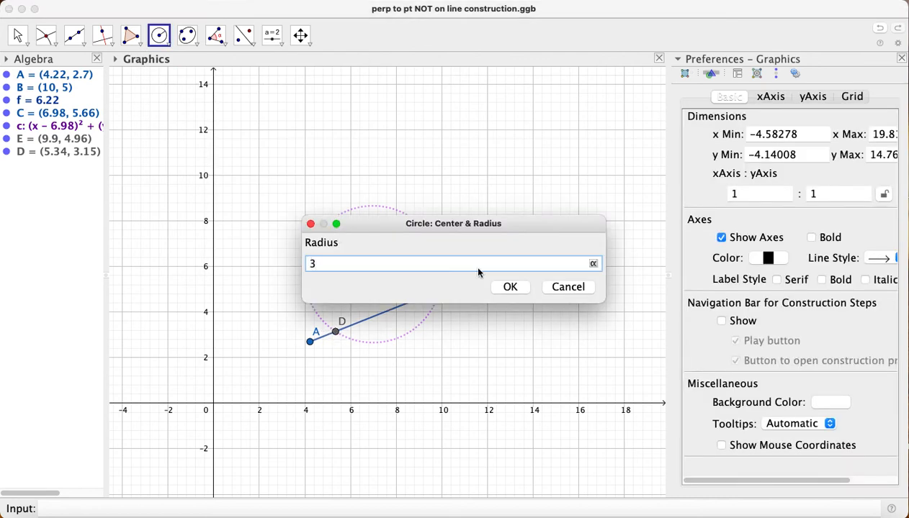
{"action": "left_click", "coordinate": [509, 286]}
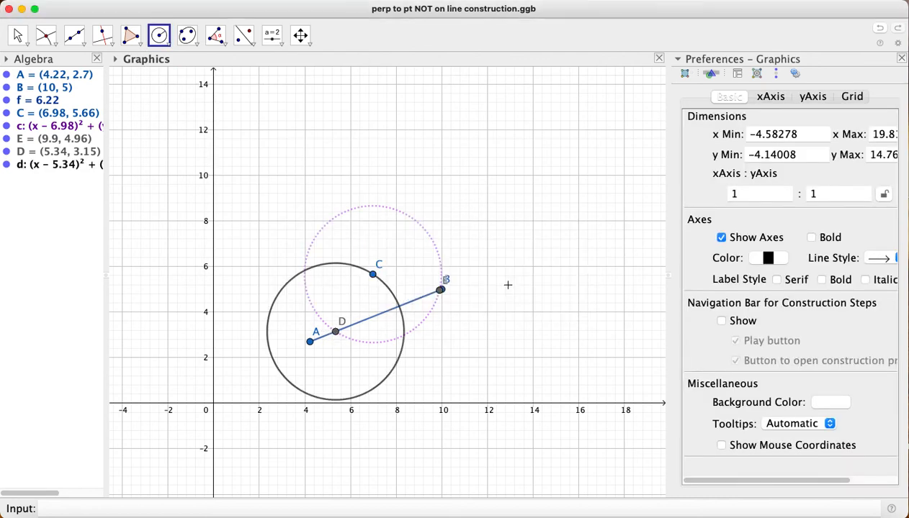
{"action": "left_click", "coordinate": [440, 289]}
{"action": "type", "text": "3"}
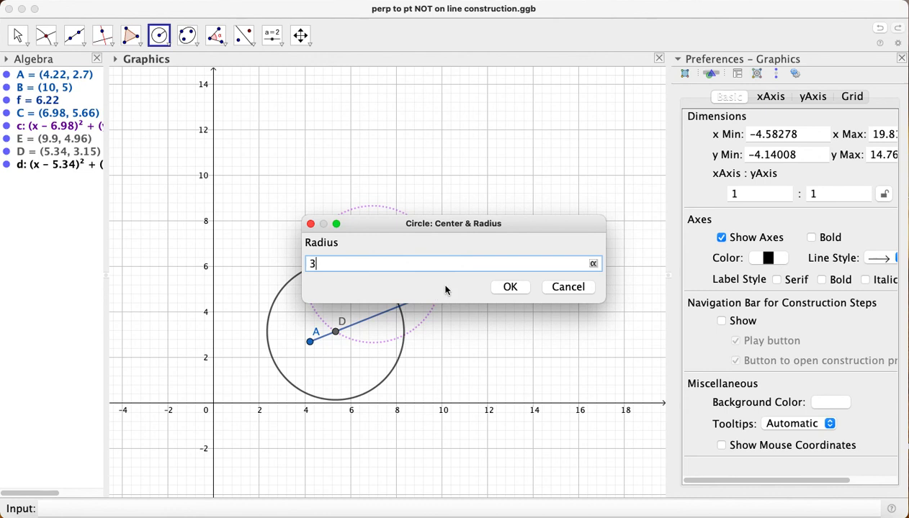
{"action": "left_click", "coordinate": [508, 287]}
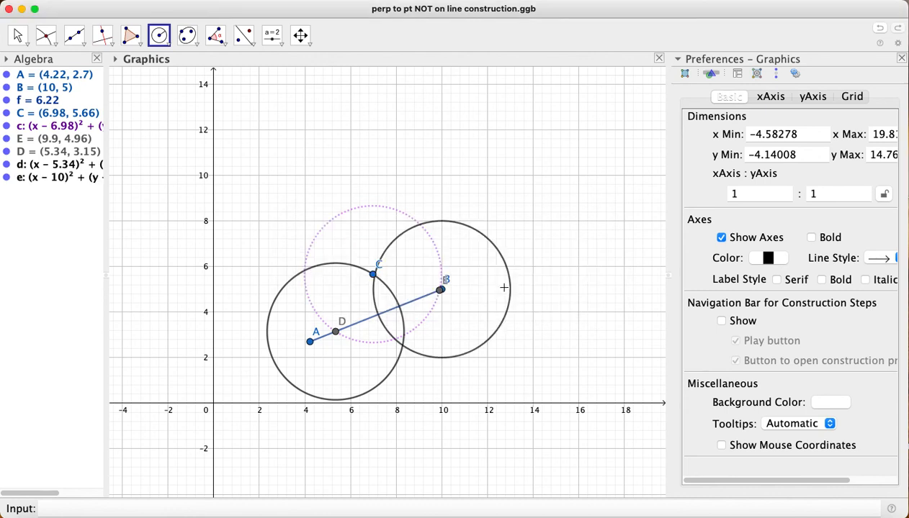
Style the circle around D with the recently used light purple and a dotted line
{"action": "right_click", "coordinate": [36, 166]}
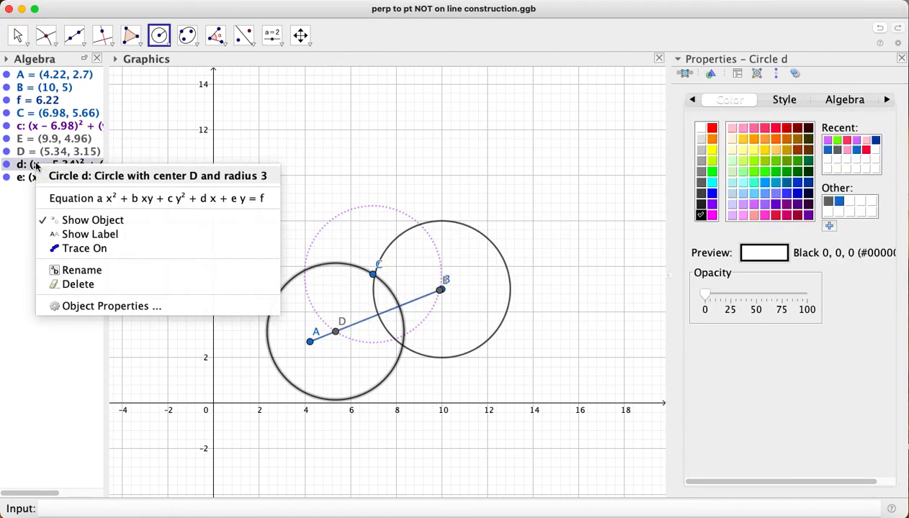
{"action": "left_click", "coordinate": [66, 306]}
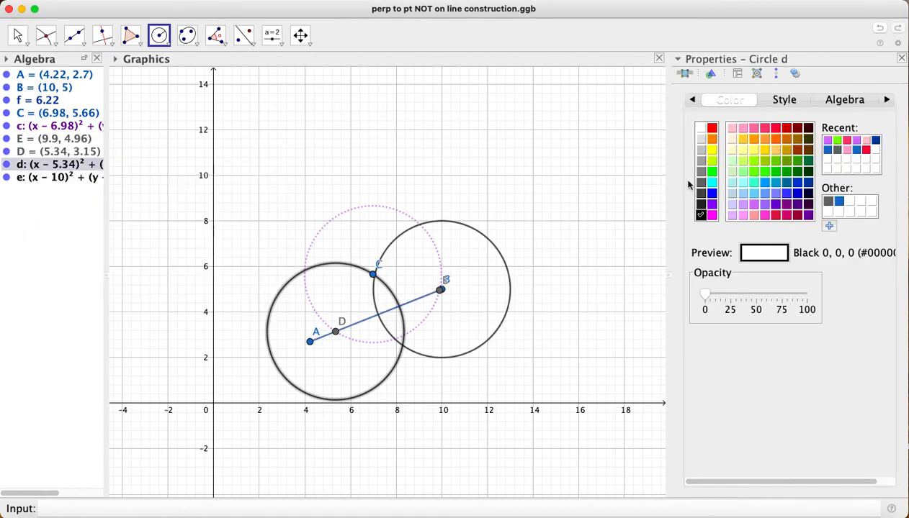
{"action": "left_click", "coordinate": [827, 141]}
{"action": "left_click", "coordinate": [786, 101]}
{"action": "left_click", "coordinate": [777, 248]}
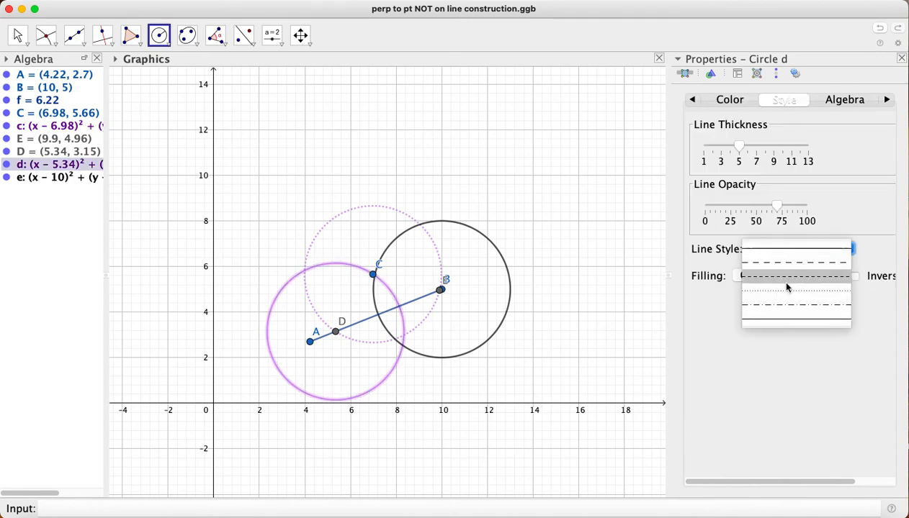
{"action": "left_click", "coordinate": [787, 291]}
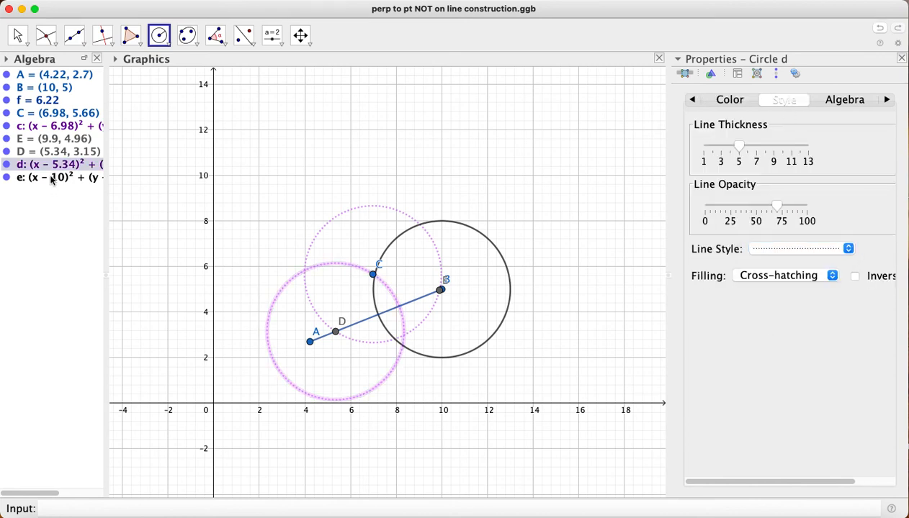
Style the circle around B with a dotted line and the same light purple (#CC66FF)
{"action": "right_click", "coordinate": [52, 180]}
{"action": "left_click", "coordinate": [120, 317]}
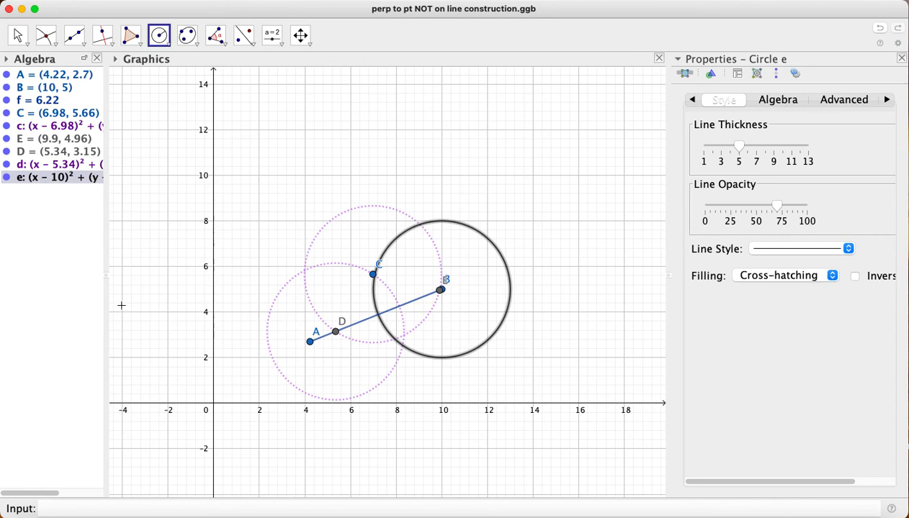
{"action": "left_click", "coordinate": [784, 249]}
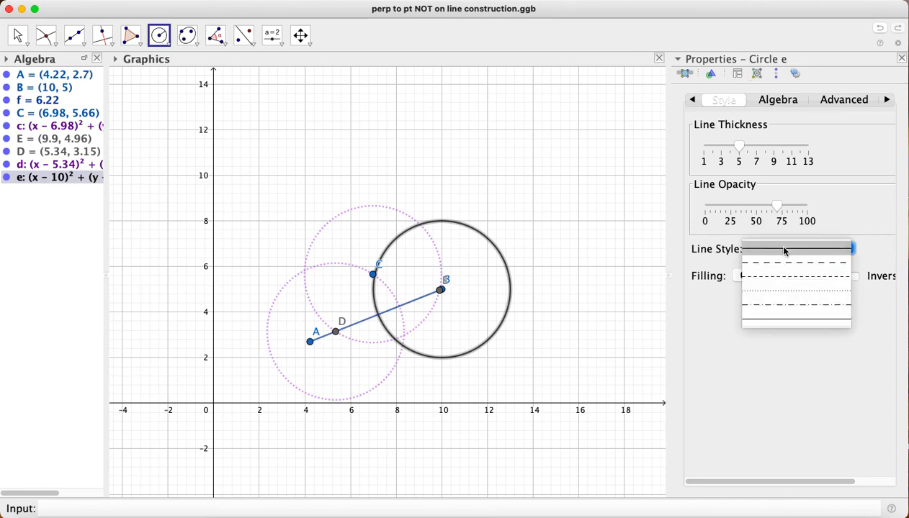
{"action": "left_click", "coordinate": [787, 291]}
{"action": "left_click", "coordinate": [692, 100]}
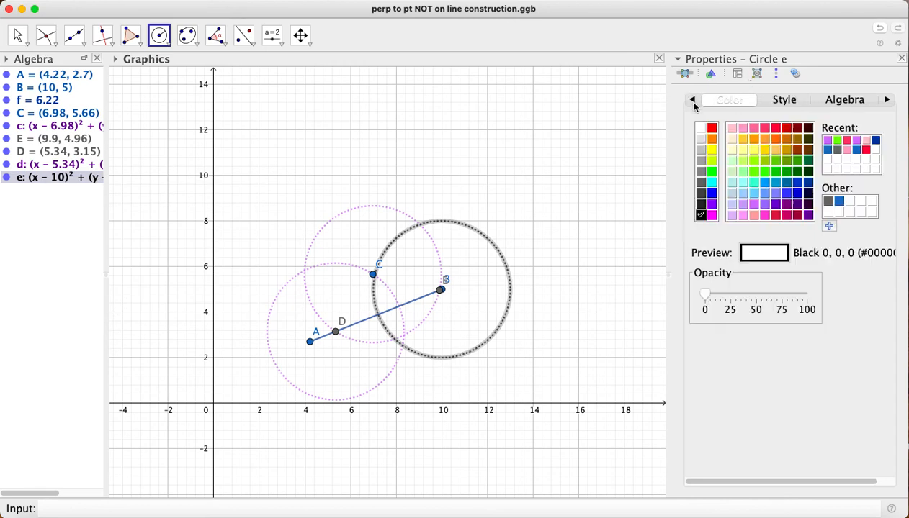
{"action": "left_click", "coordinate": [828, 141]}
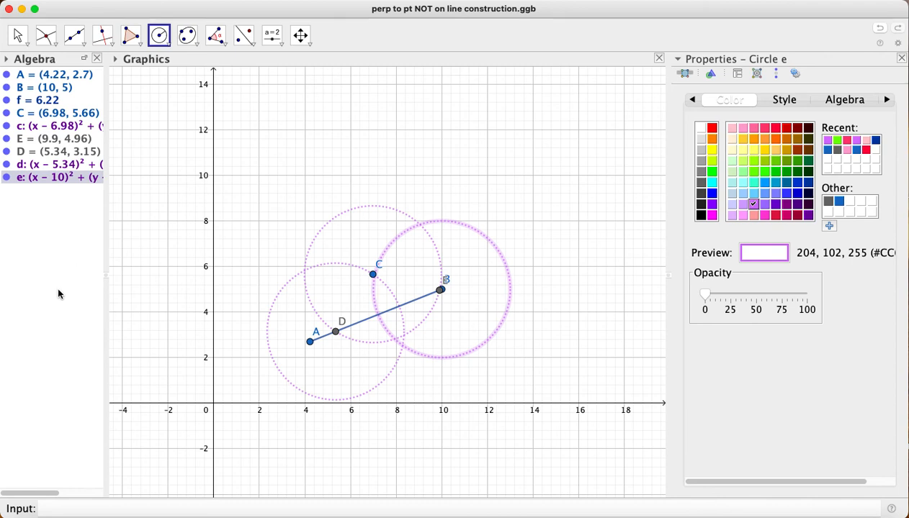
{"action": "left_click", "coordinate": [149, 315]}
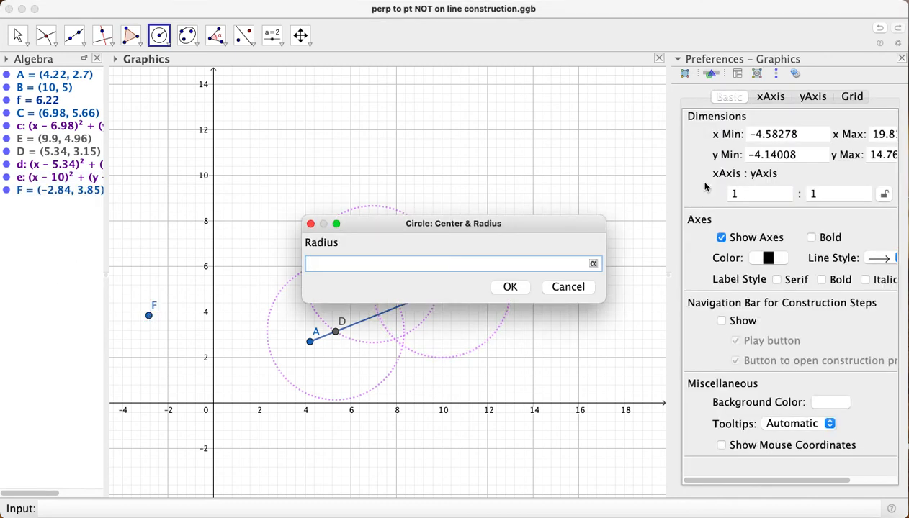
Hide the stray point F and mark the lower intersection of the circles centred at D and B
{"action": "left_click", "coordinate": [574, 288]}
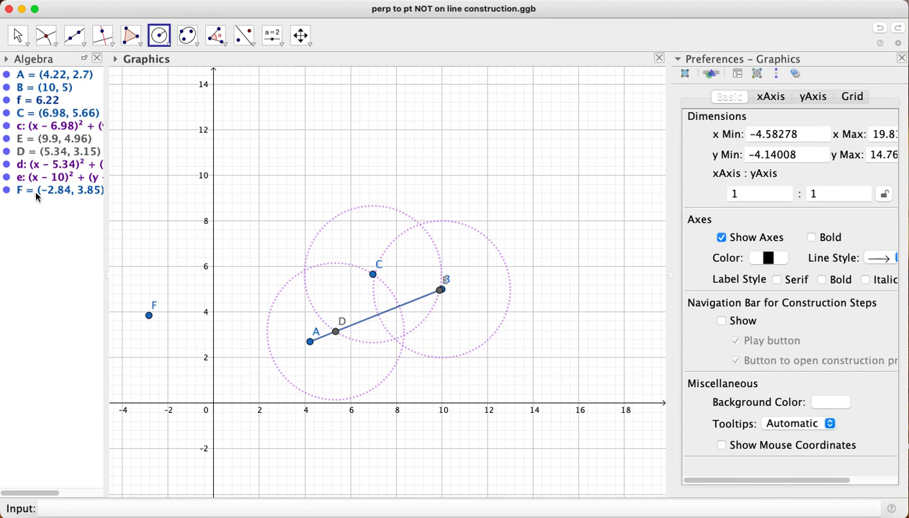
{"action": "left_click", "coordinate": [7, 191]}
{"action": "left_click", "coordinate": [45, 34]}
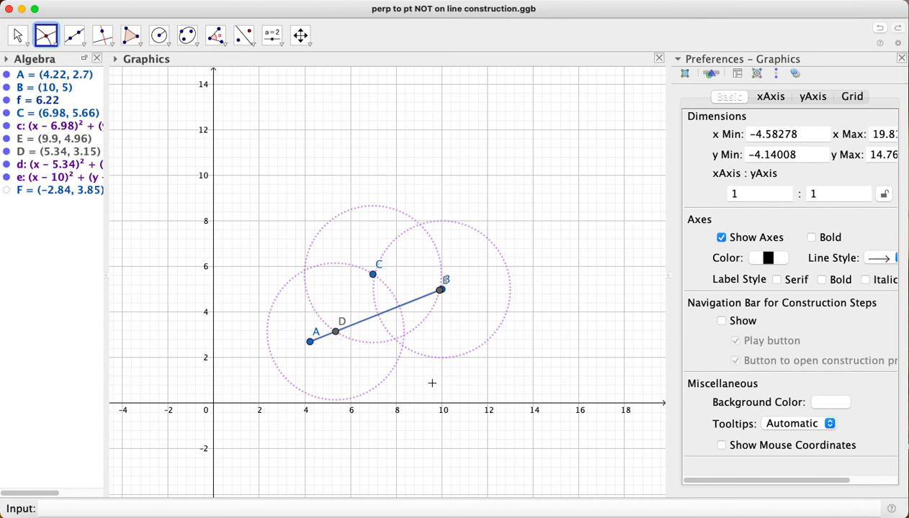
{"action": "left_click", "coordinate": [403, 346]}
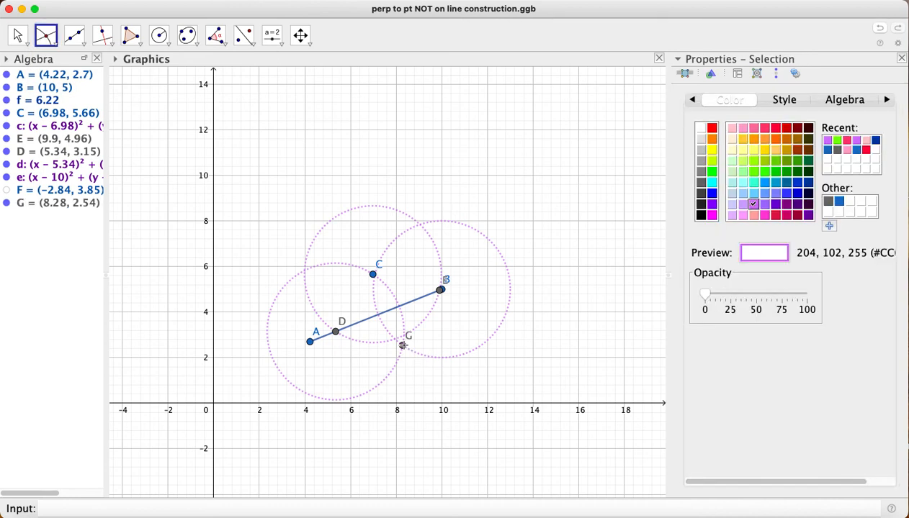
Draw a segment from C to intersection point G and mark where it crosses segment AB
{"action": "left_click", "coordinate": [74, 33]}
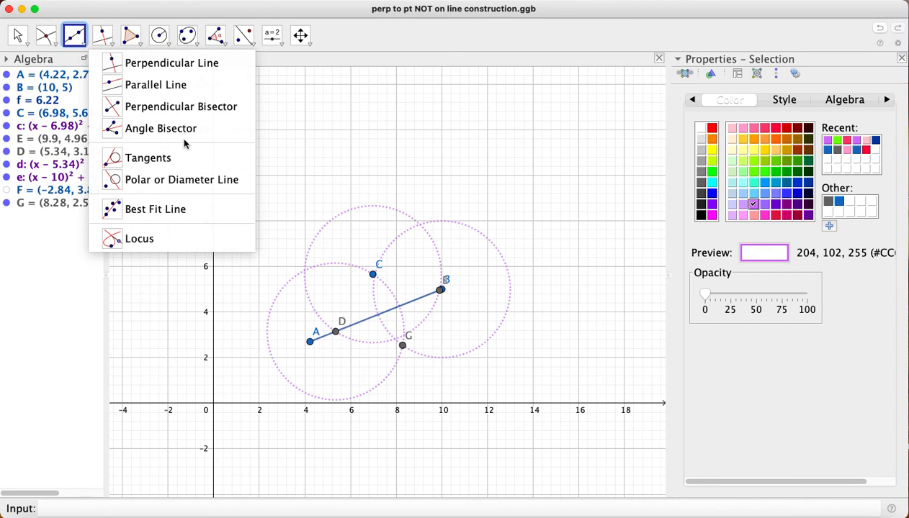
{"action": "mouse_move", "coordinate": [73, 34]}
{"action": "left_click", "coordinate": [108, 85]}
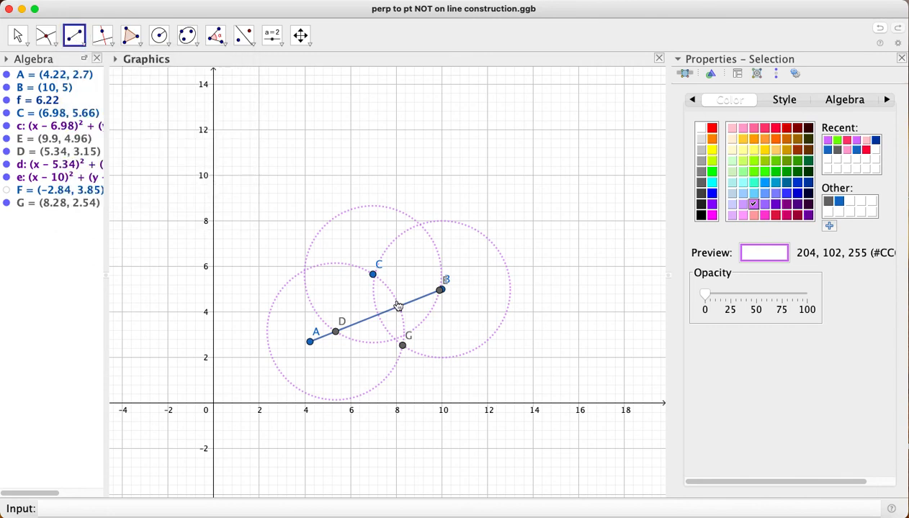
{"action": "left_click", "coordinate": [372, 274]}
{"action": "left_click", "coordinate": [402, 346]}
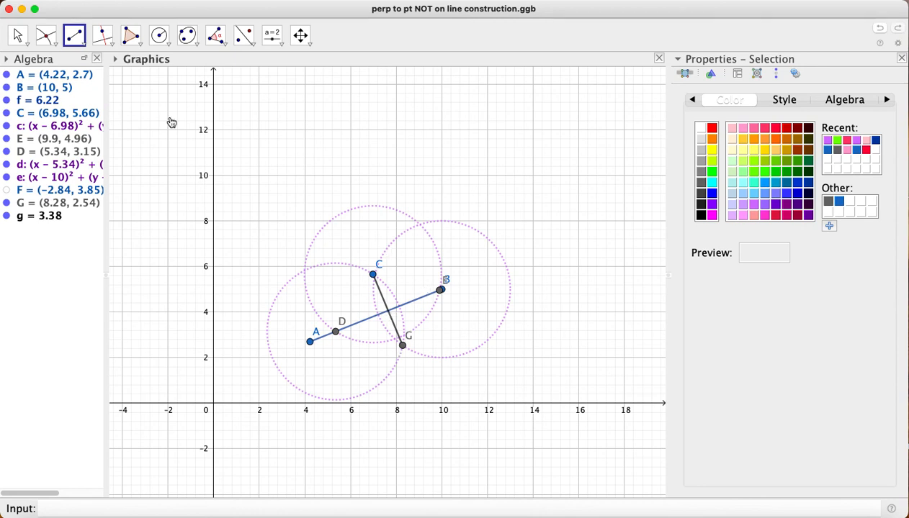
{"action": "left_click", "coordinate": [44, 36]}
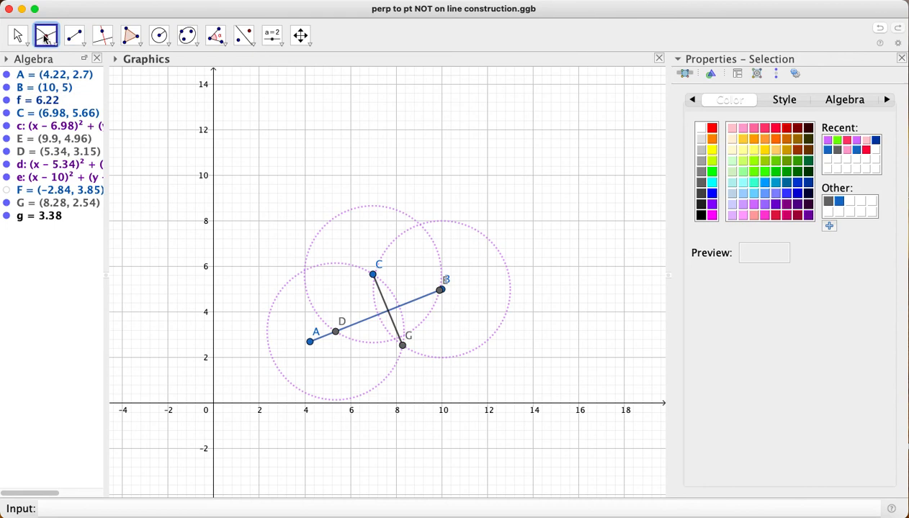
{"action": "left_click", "coordinate": [388, 310]}
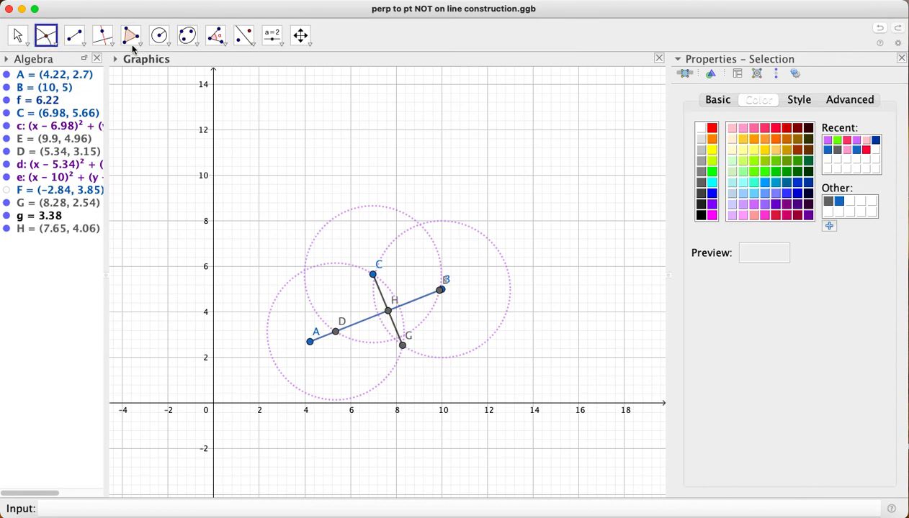
Measure the angle from B through vertex H to C and undo the measurement
{"action": "left_click", "coordinate": [216, 36]}
{"action": "left_click", "coordinate": [220, 39]}
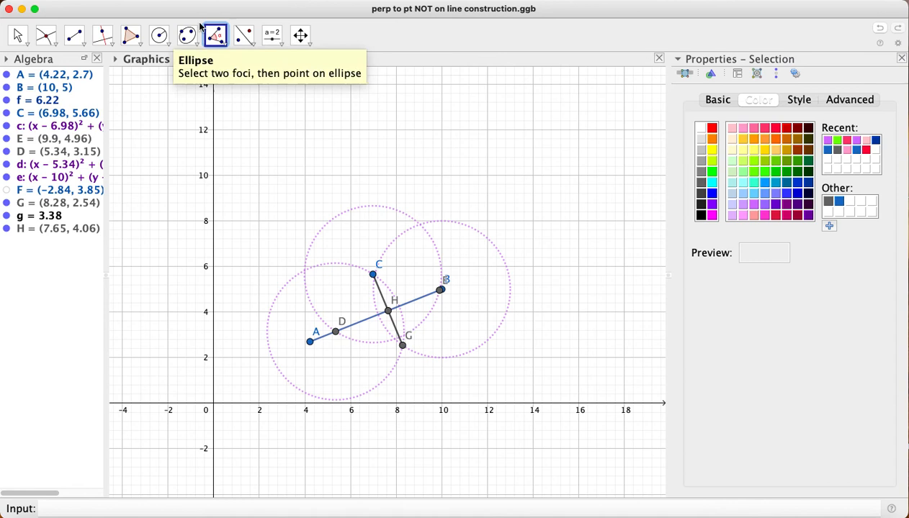
{"action": "left_click", "coordinate": [213, 30]}
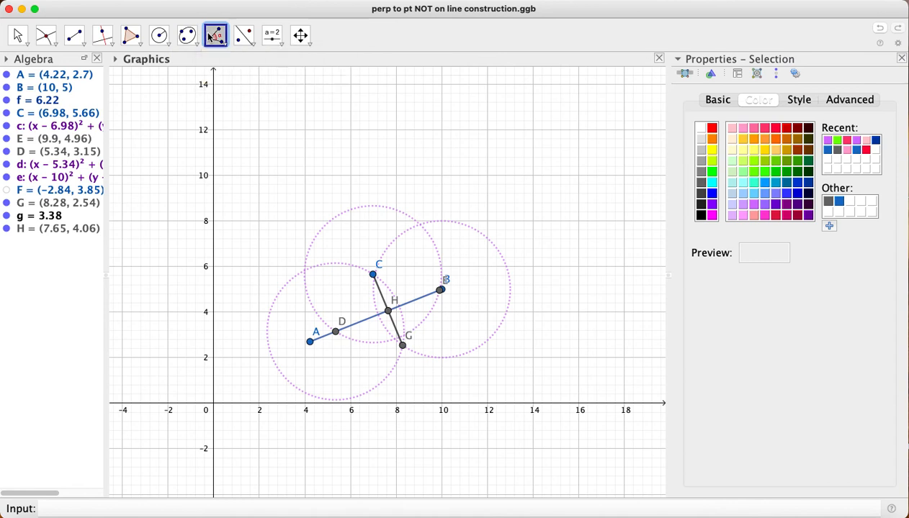
{"action": "left_click", "coordinate": [441, 291]}
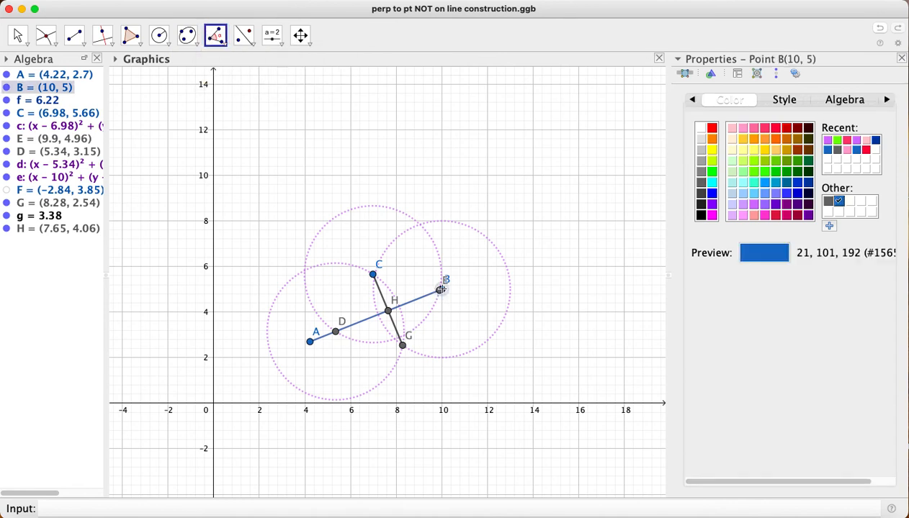
{"action": "left_click", "coordinate": [388, 312]}
{"action": "left_click", "coordinate": [373, 276]}
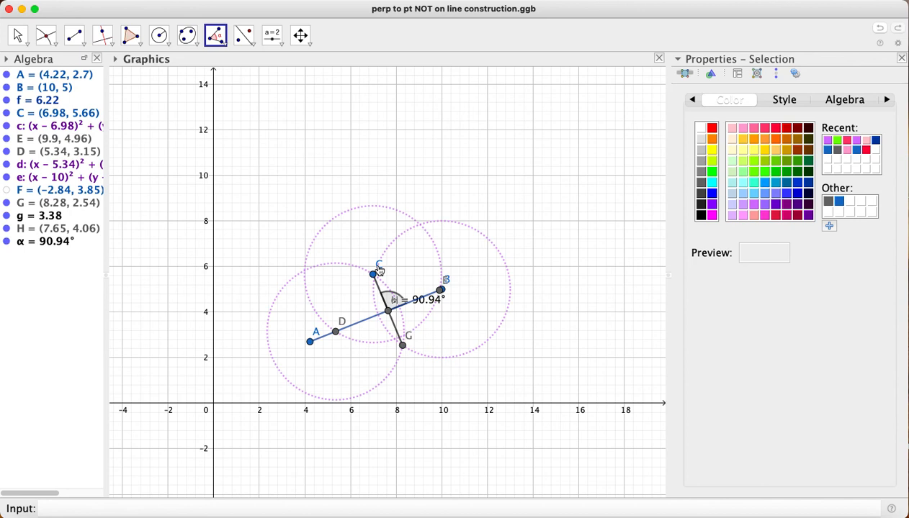
{"action": "key", "text": "super+z"}
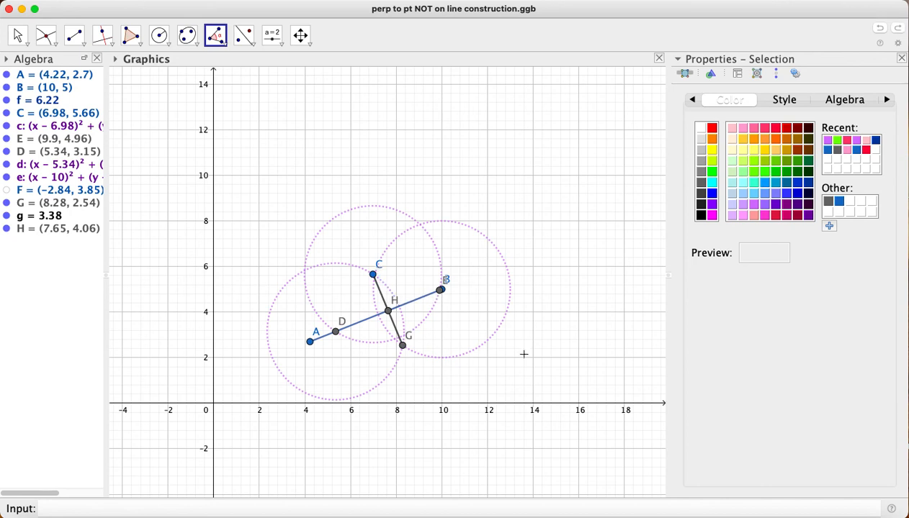
{"action": "key", "text": "super+z"}
Mark both intersections of the circles centred at D and B by intersecting the two circles
{"action": "left_click", "coordinate": [50, 36]}
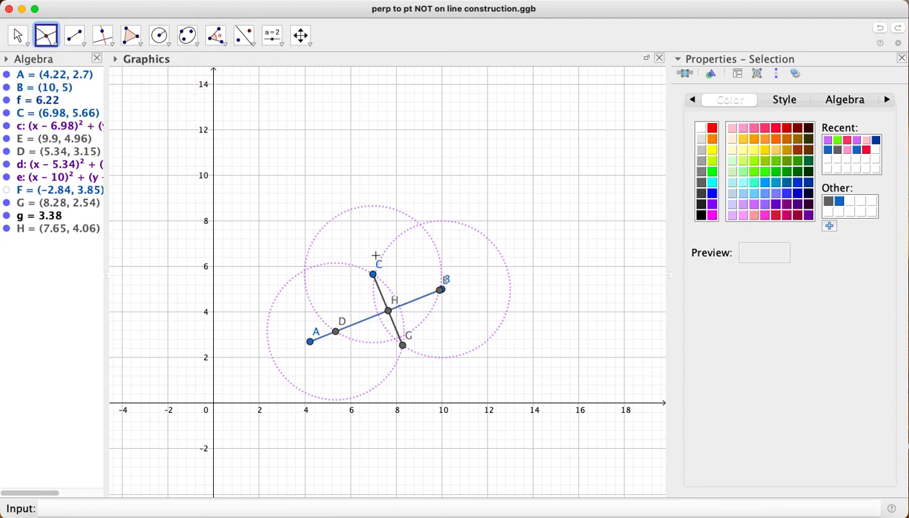
{"action": "left_click", "coordinate": [384, 288]}
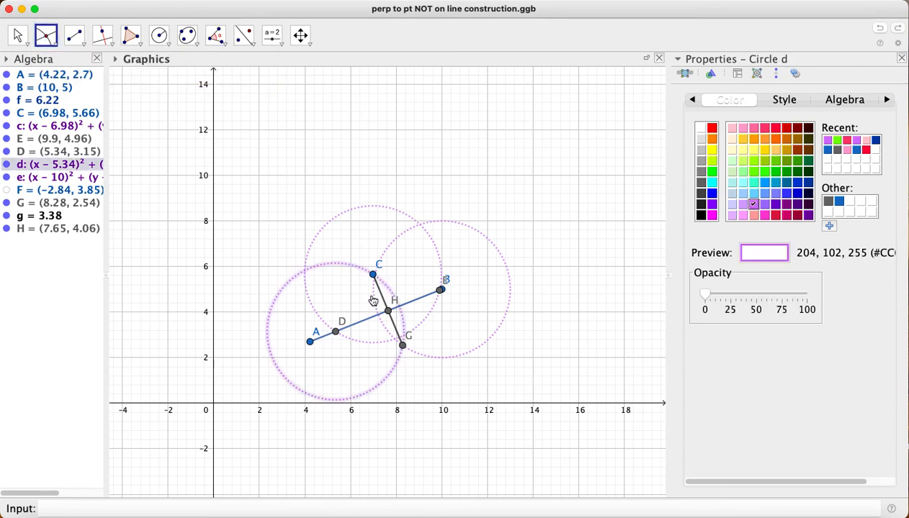
{"action": "left_click", "coordinate": [374, 296]}
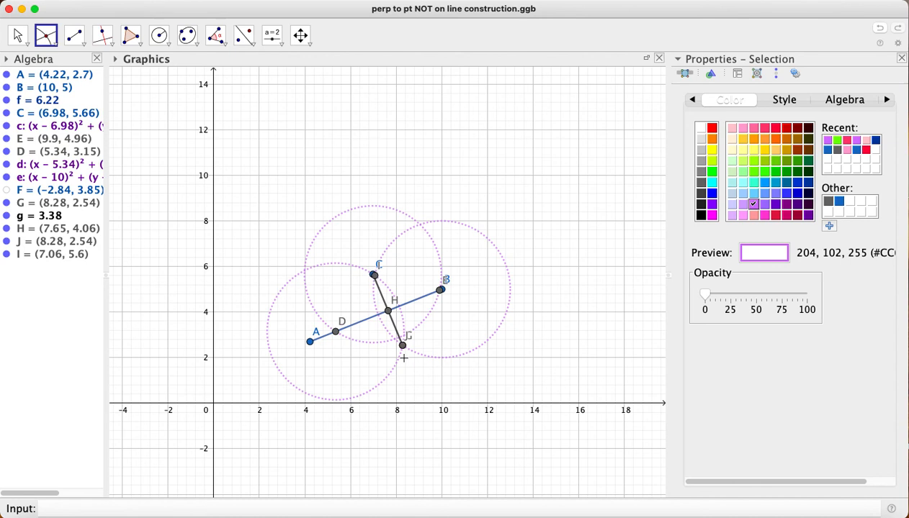
Draw another segment from C to the circles' lower intersection and mark its crossing with segment AB
{"action": "left_click", "coordinate": [74, 35]}
{"action": "left_click", "coordinate": [373, 277]}
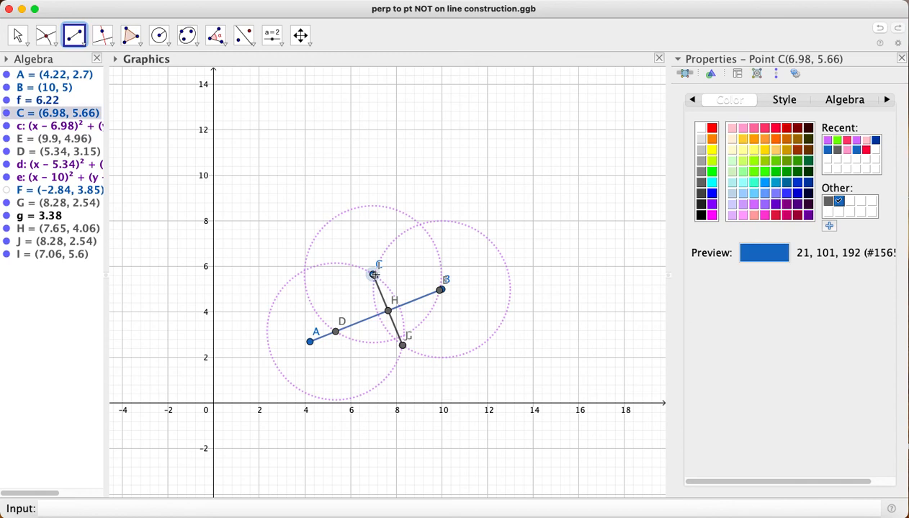
{"action": "left_click", "coordinate": [402, 343]}
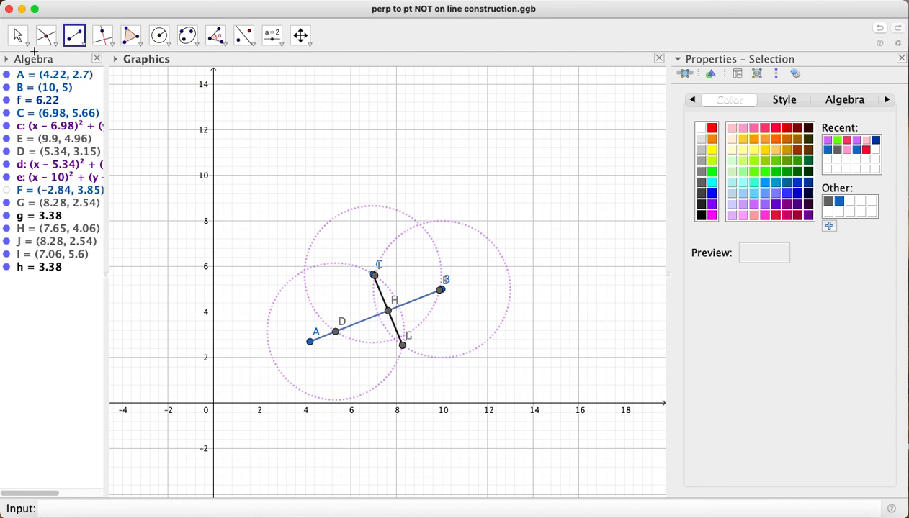
{"action": "left_click", "coordinate": [45, 35]}
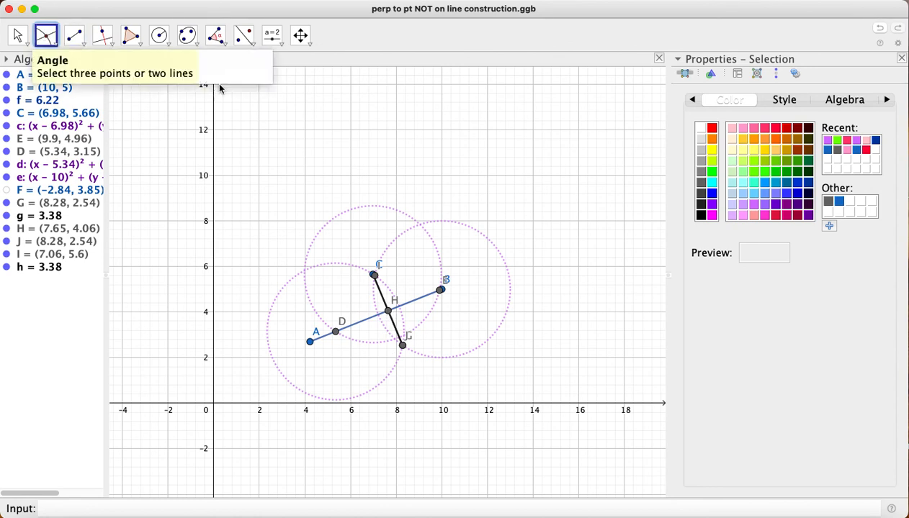
{"action": "left_click", "coordinate": [390, 311]}
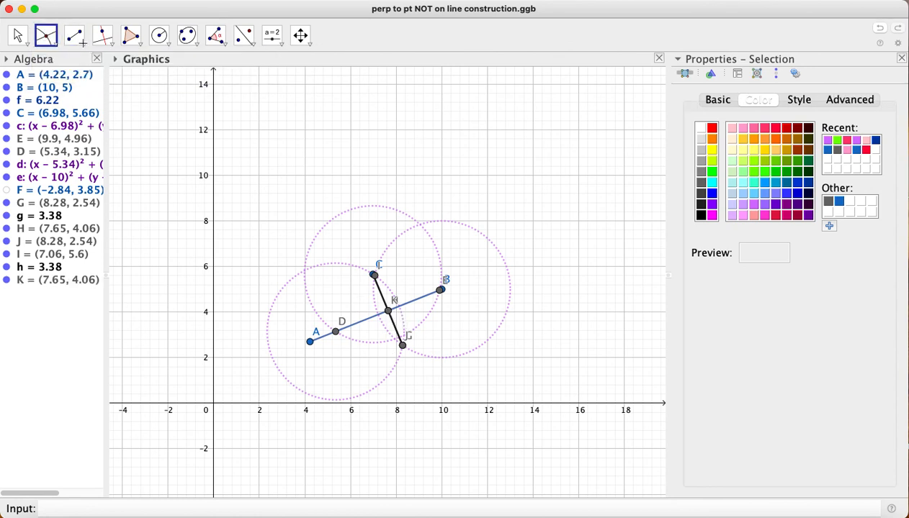
Measure the angle between segment AB and the constructed segment, from B through their crossing point to C
{"action": "left_click", "coordinate": [209, 36]}
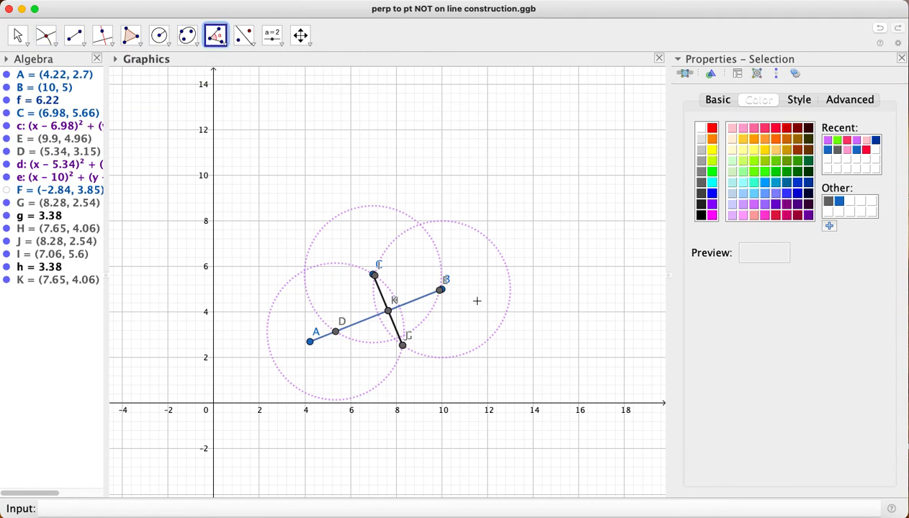
{"action": "left_click", "coordinate": [440, 290]}
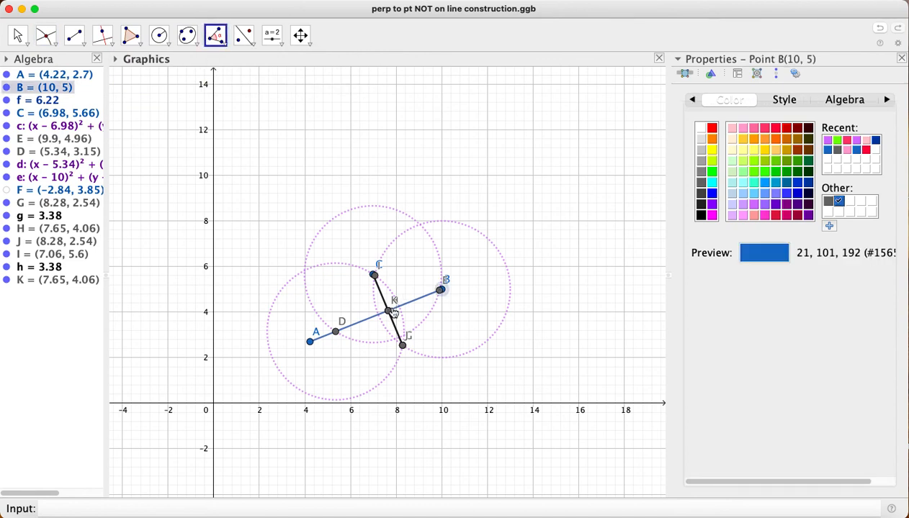
{"action": "left_click", "coordinate": [390, 312]}
{"action": "left_click", "coordinate": [374, 276]}
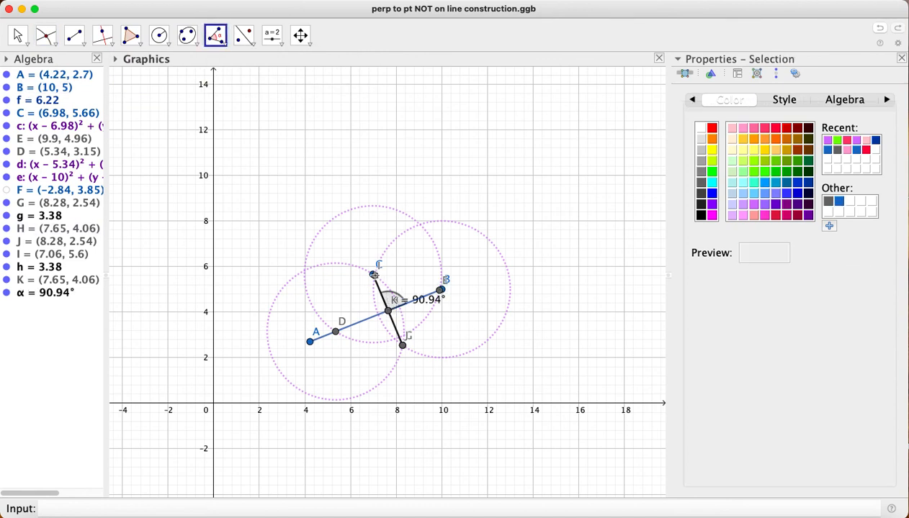
{"action": "left_click", "coordinate": [374, 275]}
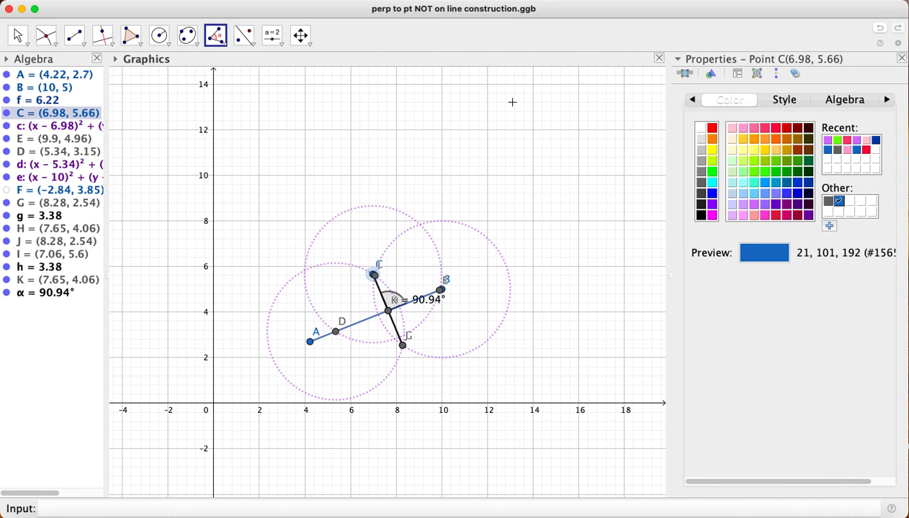
{"action": "left_click", "coordinate": [674, 2]}
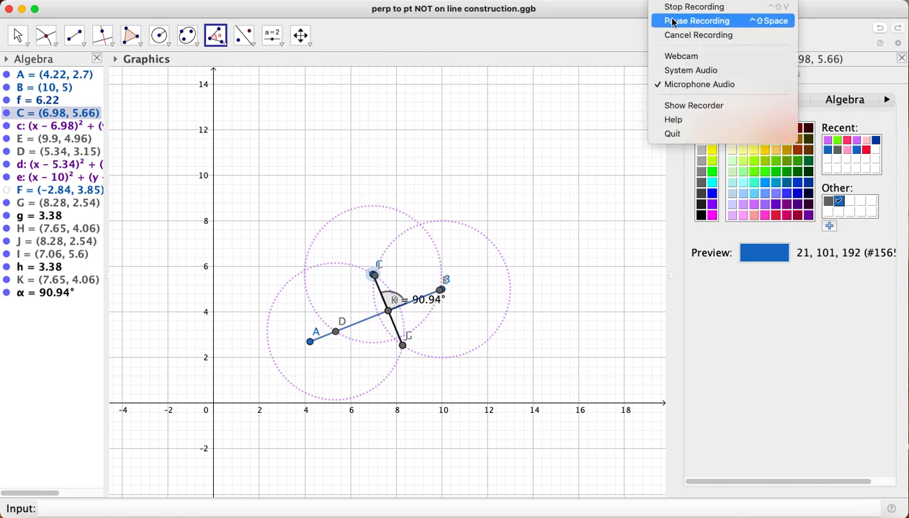
{"action": "left_click", "coordinate": [676, 20]}
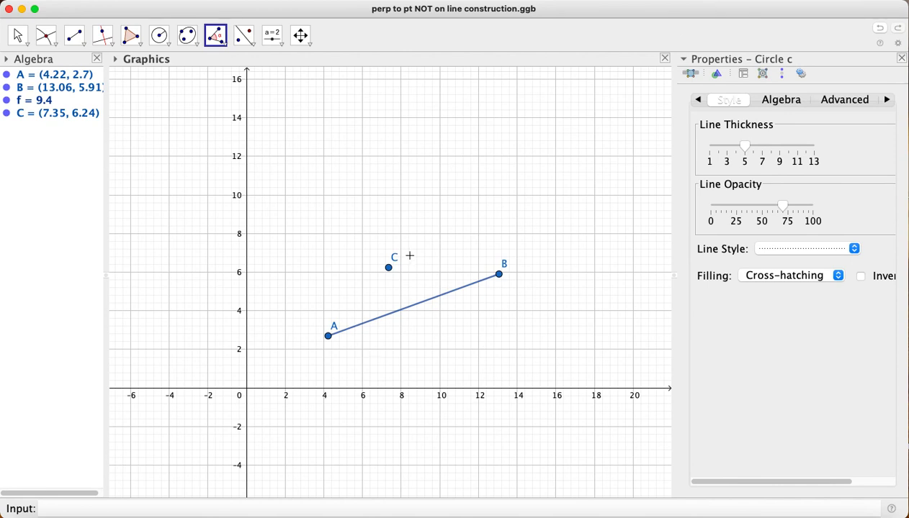
Draw a circle of radius 3 centred at point C
{"action": "left_click", "coordinate": [166, 39]}
{"action": "left_click", "coordinate": [163, 44]}
{"action": "left_click", "coordinate": [158, 36]}
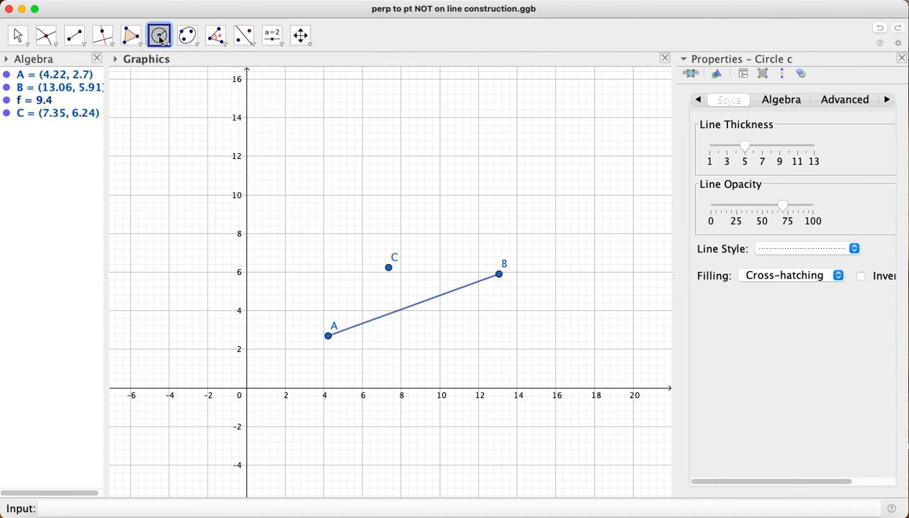
{"action": "left_click", "coordinate": [389, 267]}
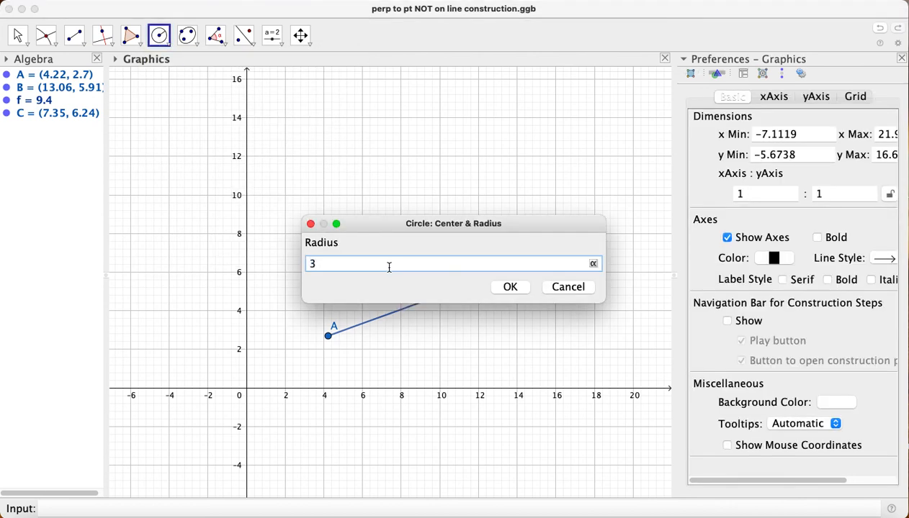
{"action": "key", "text": "Return"}
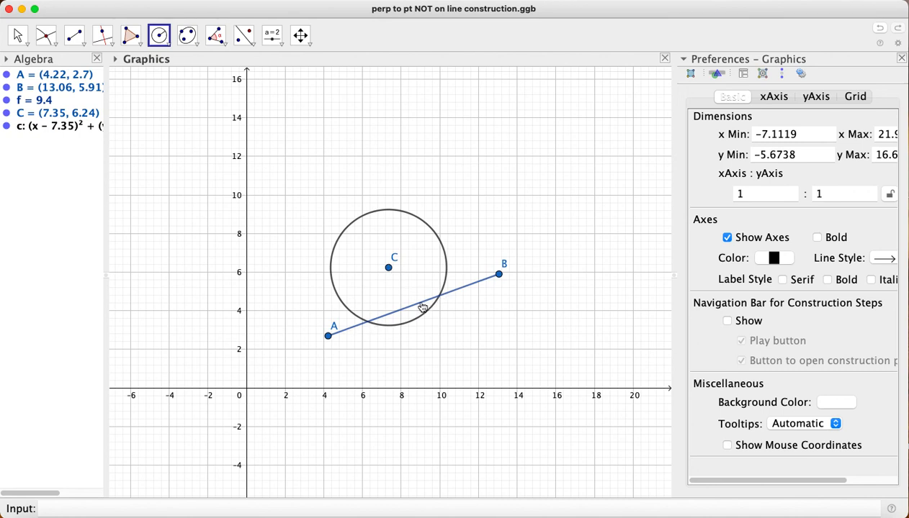
Set the line style of the circle around C to dotted
{"action": "right_click", "coordinate": [70, 126]}
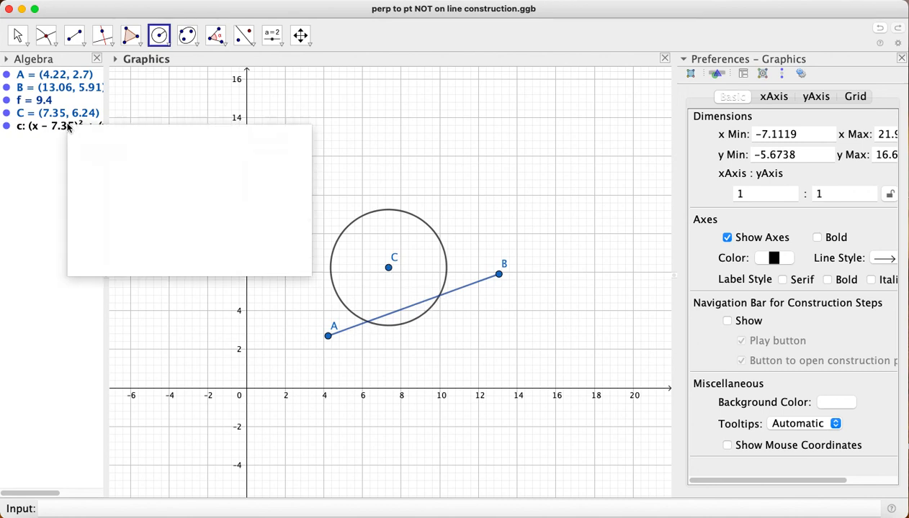
{"action": "left_click", "coordinate": [83, 265]}
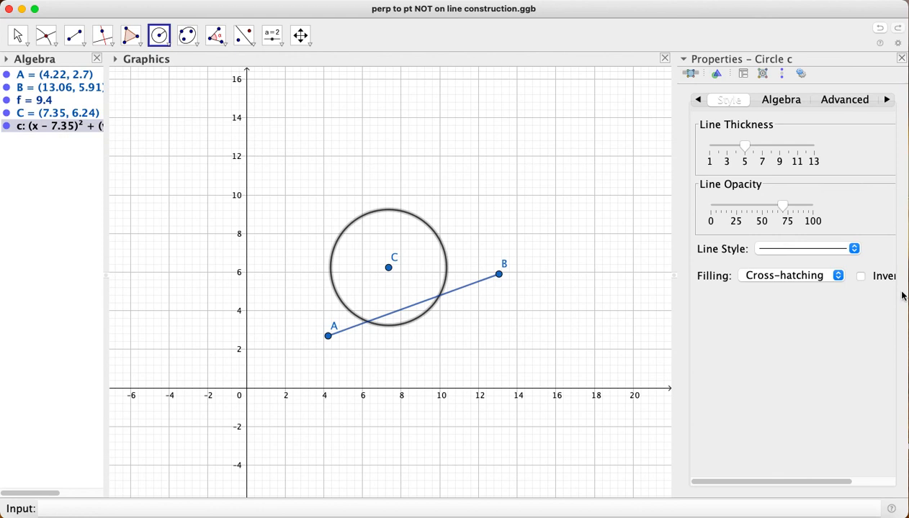
{"action": "left_click", "coordinate": [805, 252]}
{"action": "left_click", "coordinate": [806, 291]}
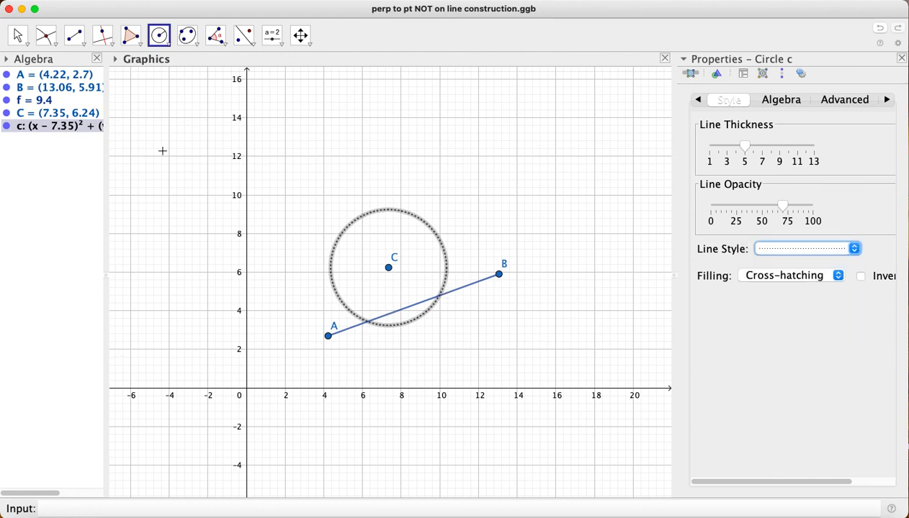
Mark both points where the dotted circle around C crosses segment AB
{"action": "left_click", "coordinate": [45, 36]}
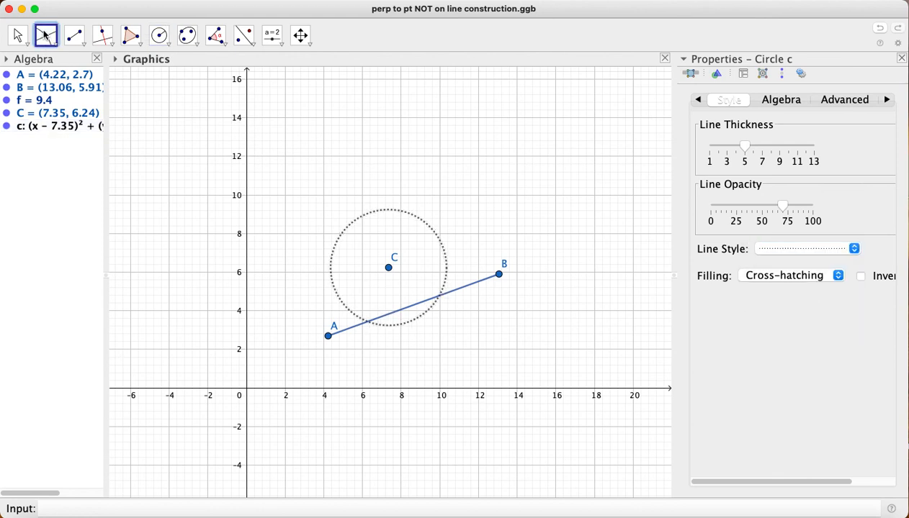
{"action": "left_click", "coordinate": [368, 322]}
{"action": "left_click", "coordinate": [441, 296]}
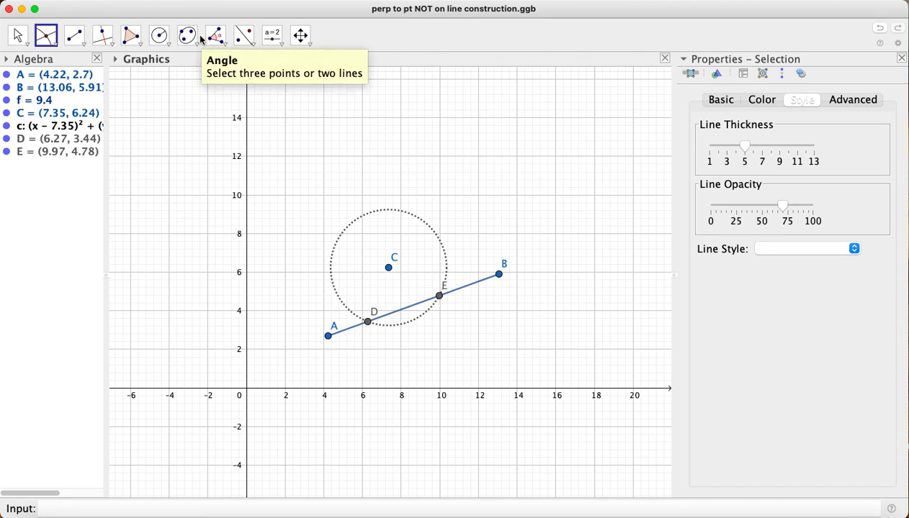
Draw circles of radius 3.5 centred at points D and E on segment AB
{"action": "left_click", "coordinate": [156, 41]}
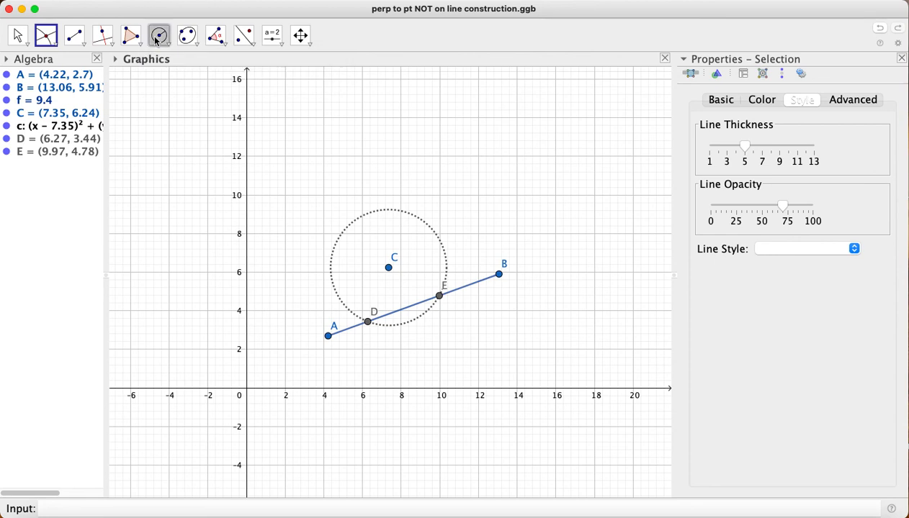
{"action": "left_click", "coordinate": [368, 323]}
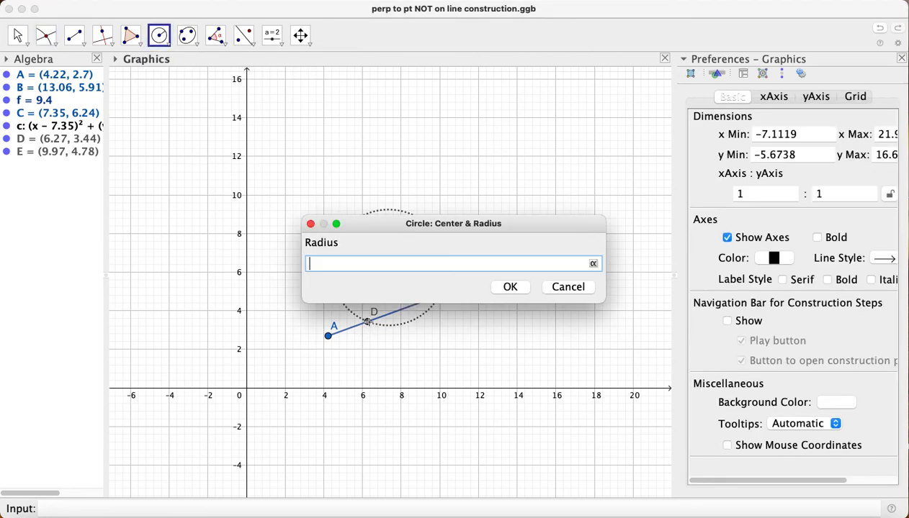
{"action": "type", "text": "3.5"}
{"action": "left_click", "coordinate": [508, 287]}
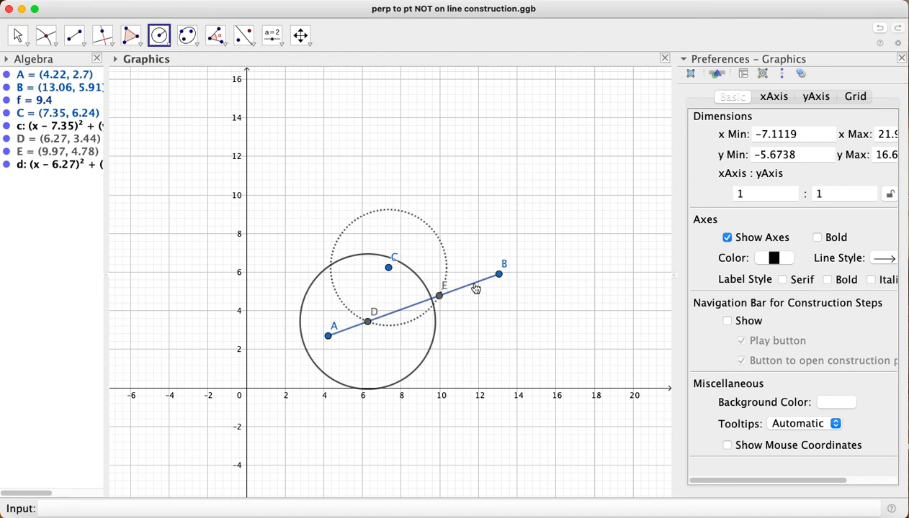
{"action": "left_click", "coordinate": [440, 297]}
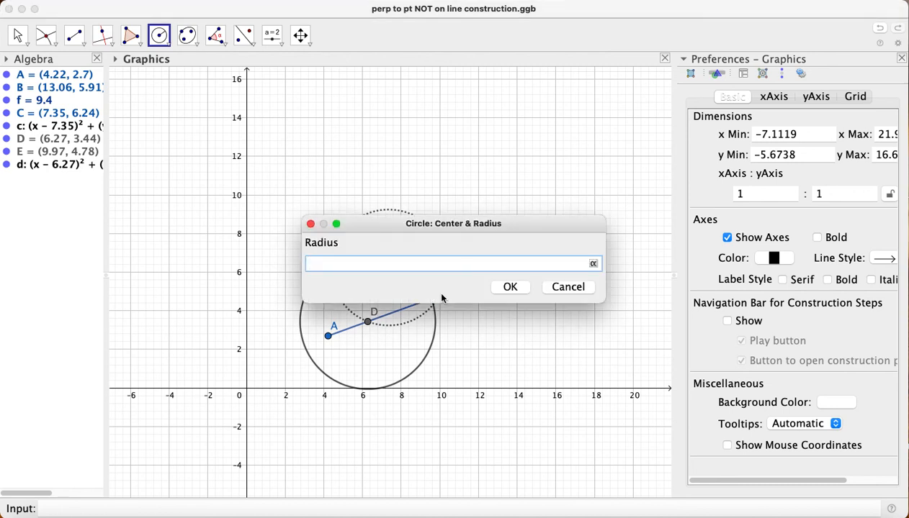
{"action": "type", "text": "3.5"}
{"action": "key", "text": "Return"}
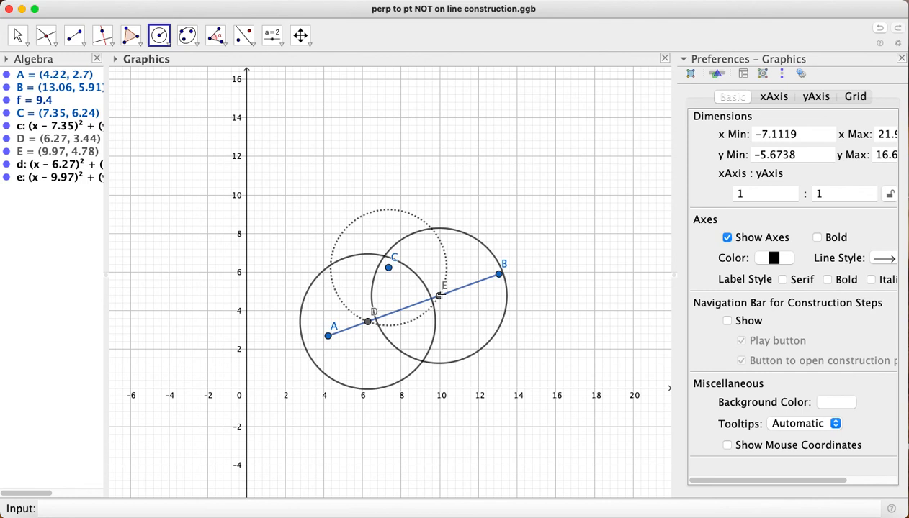
Set the line style of the circles around D and E to dotted
{"action": "right_click", "coordinate": [51, 169]}
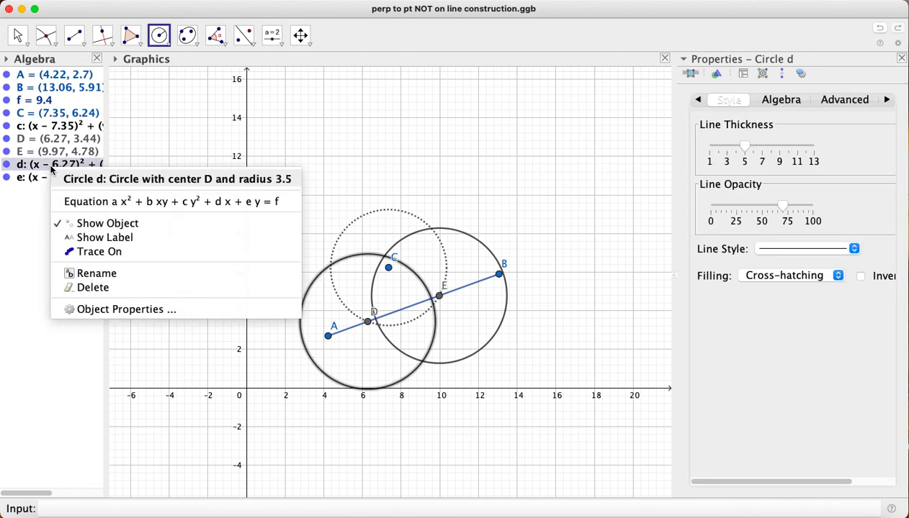
{"action": "left_click", "coordinate": [116, 310]}
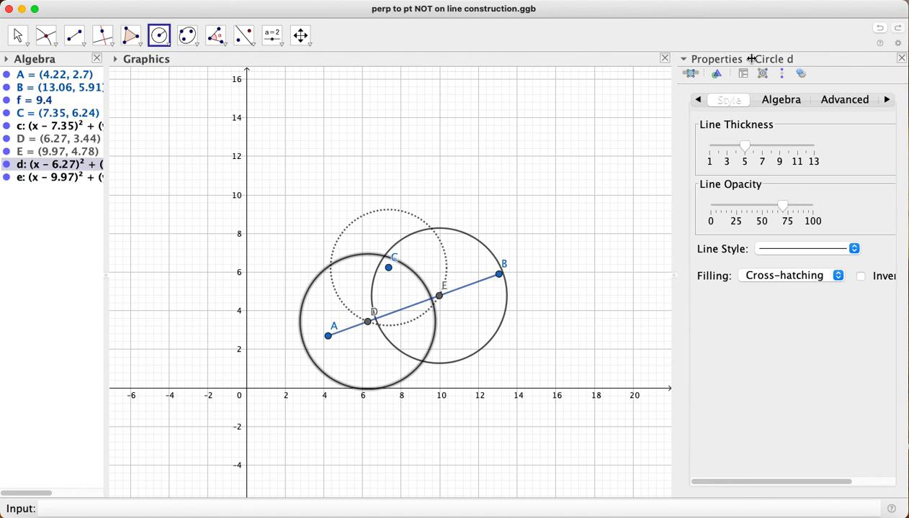
{"action": "left_click", "coordinate": [826, 252]}
{"action": "left_click", "coordinate": [815, 291]}
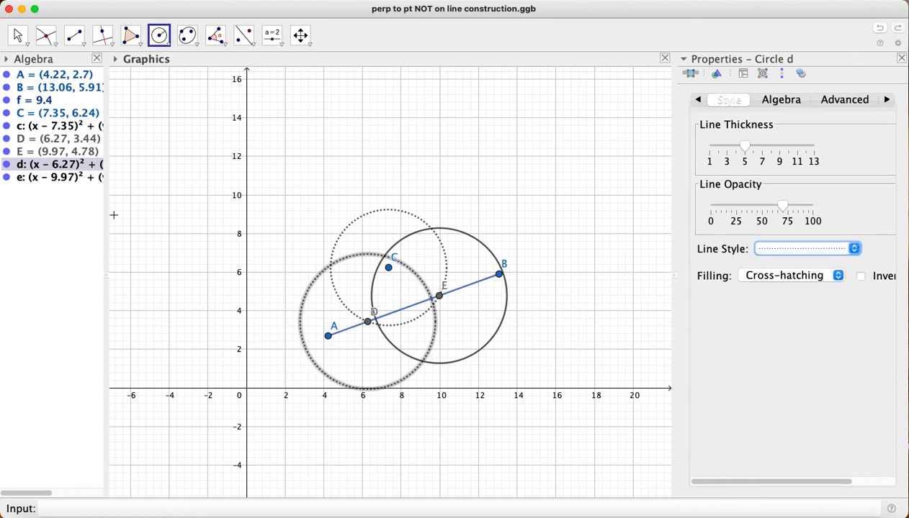
{"action": "right_click", "coordinate": [60, 179]}
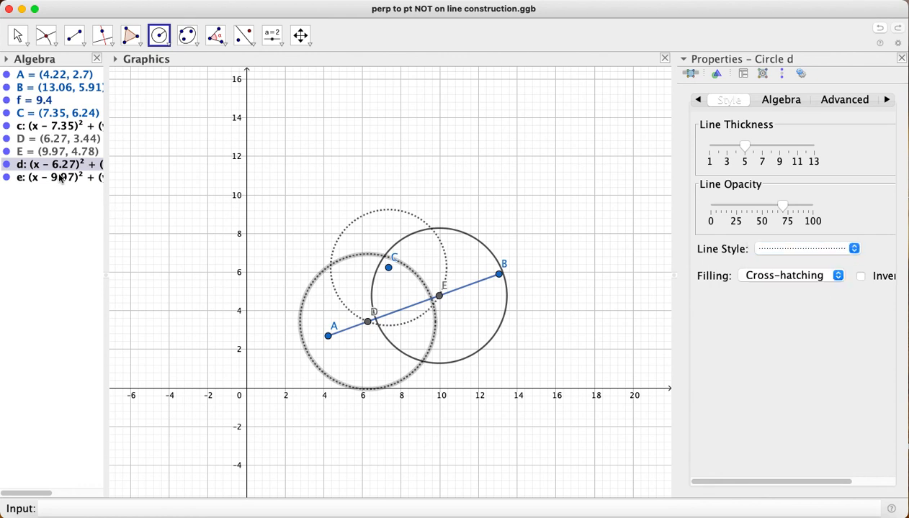
{"action": "left_click", "coordinate": [122, 318]}
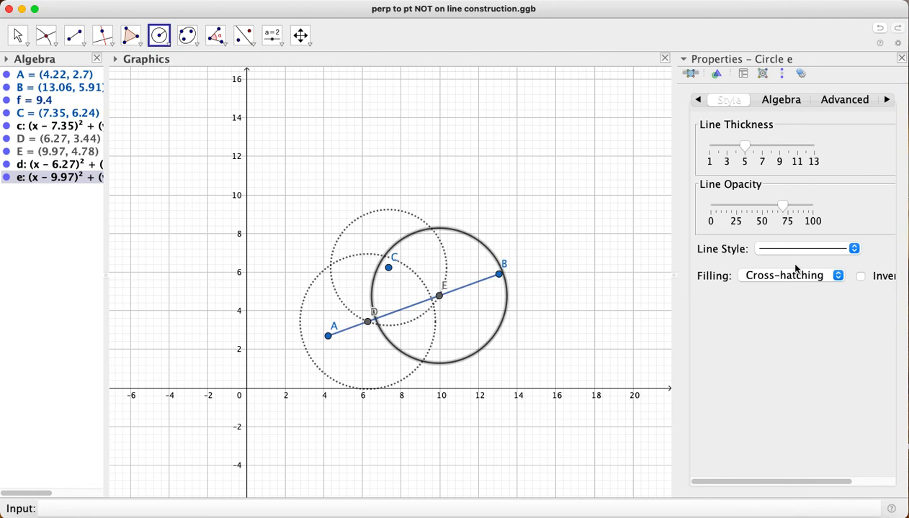
{"action": "left_click", "coordinate": [796, 248]}
{"action": "left_click", "coordinate": [800, 289]}
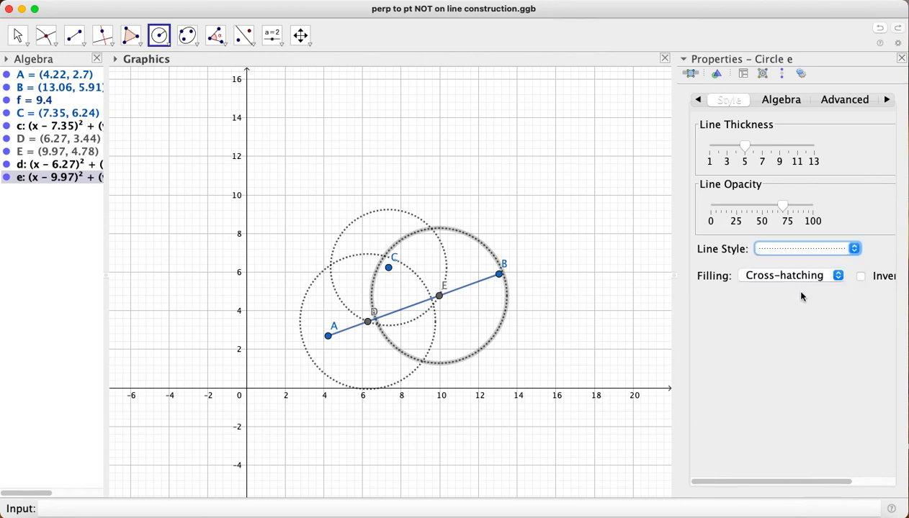
{"action": "left_click", "coordinate": [634, 206]}
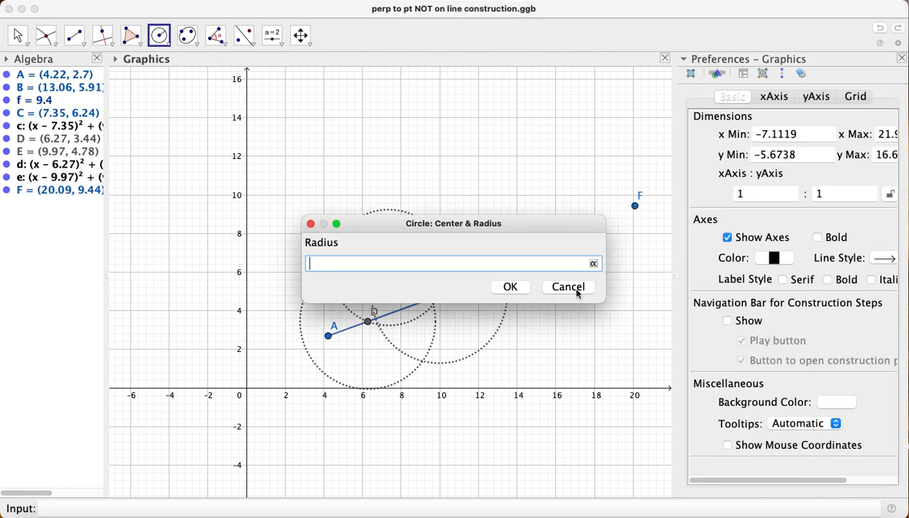
{"action": "left_click", "coordinate": [576, 291]}
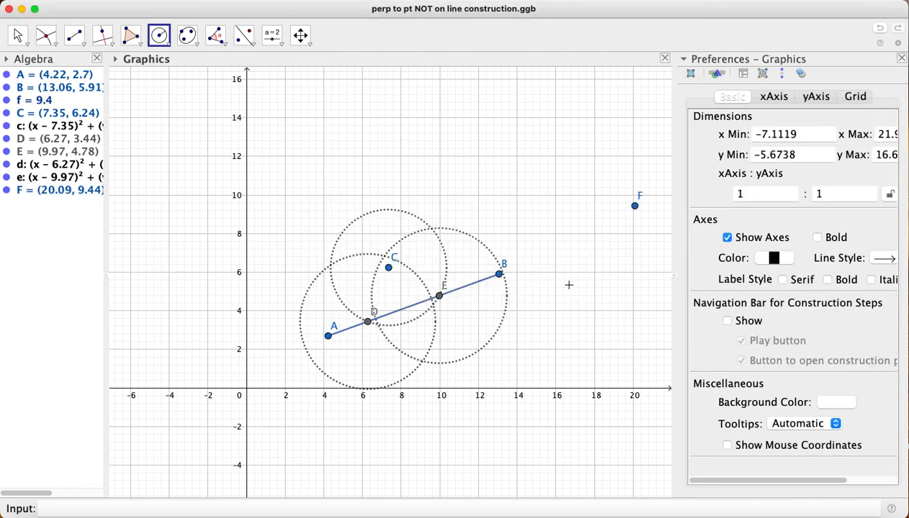
{"action": "left_click", "coordinate": [8, 190]}
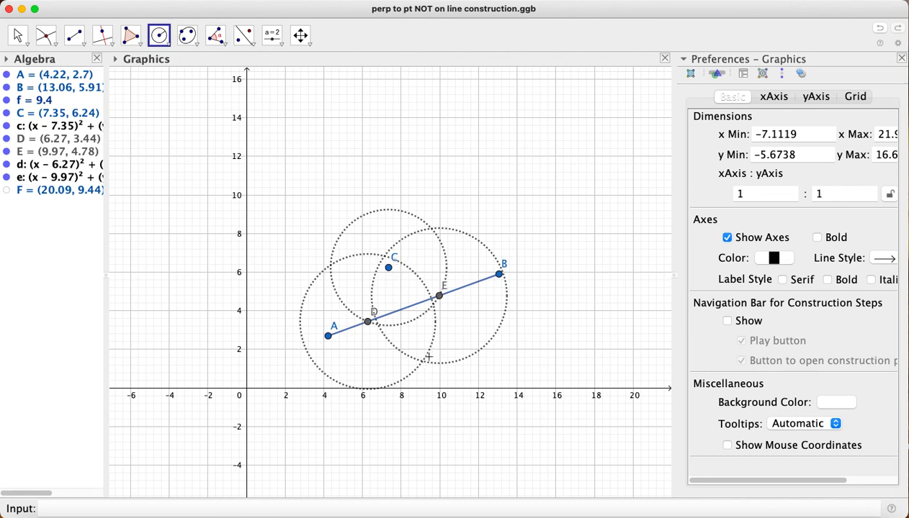
{"action": "left_click", "coordinate": [38, 41]}
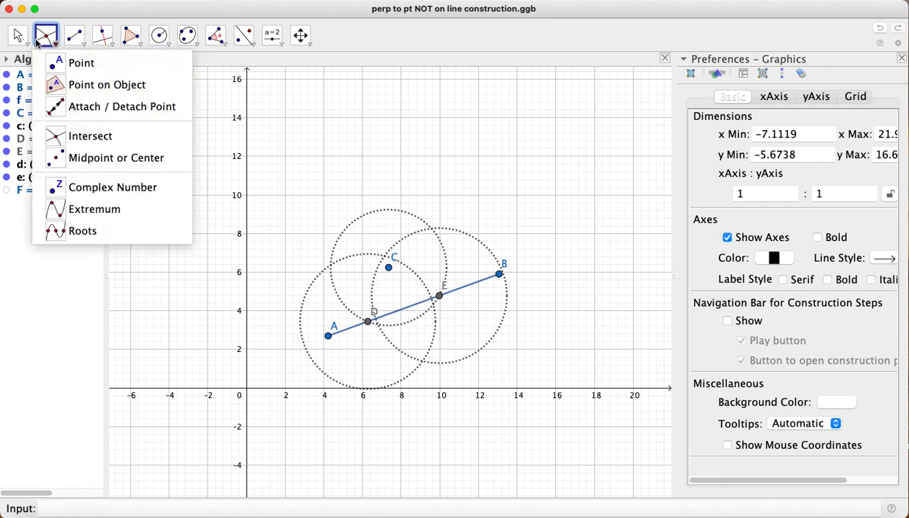
{"action": "left_click", "coordinate": [426, 363]}
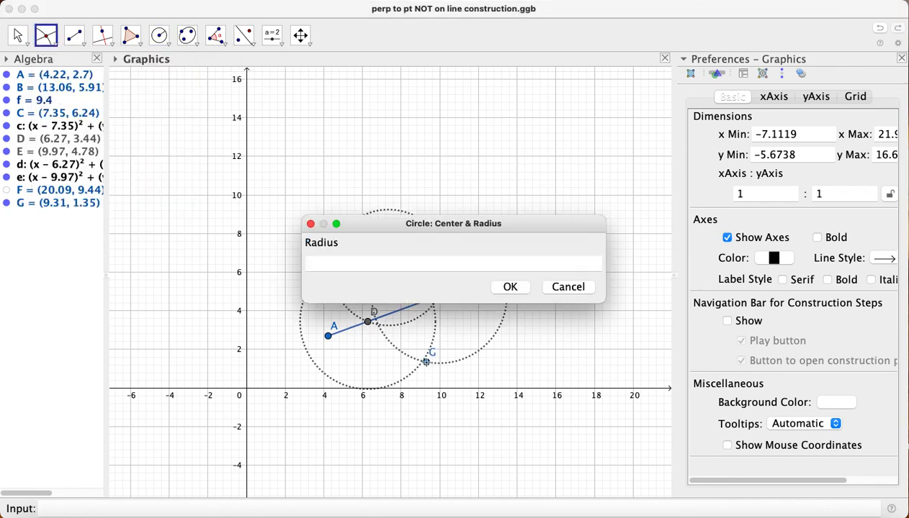
{"action": "left_click", "coordinate": [573, 287]}
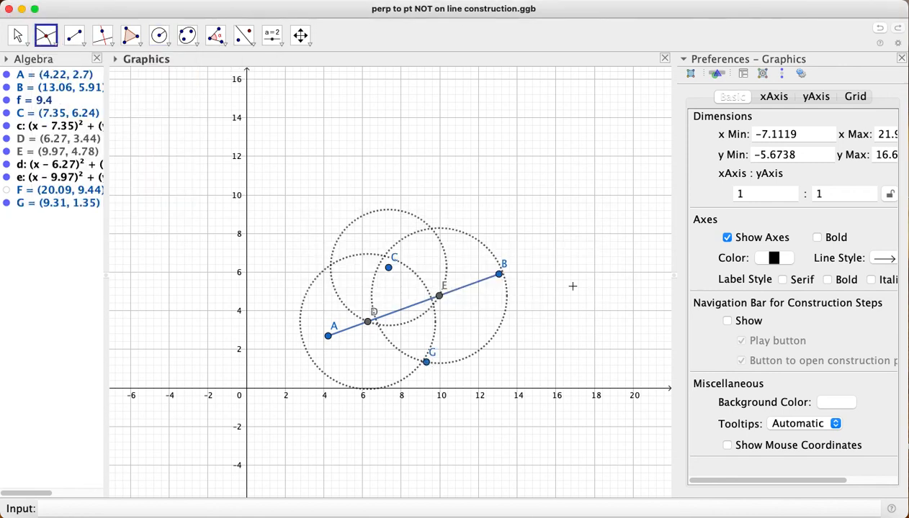
{"action": "left_click", "coordinate": [5, 203]}
Mark the lower intersection of the circles around D and E, and draw a segment from C to it
{"action": "left_click", "coordinate": [38, 35]}
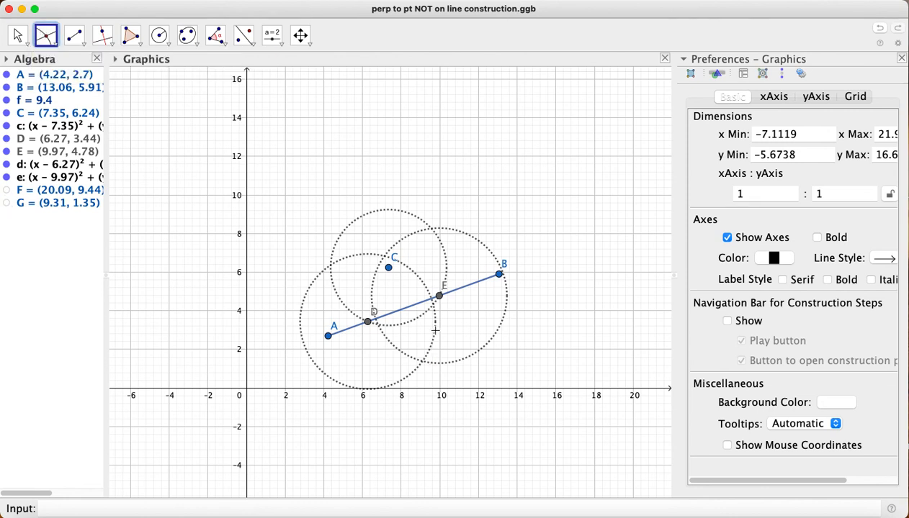
{"action": "left_click", "coordinate": [421, 359]}
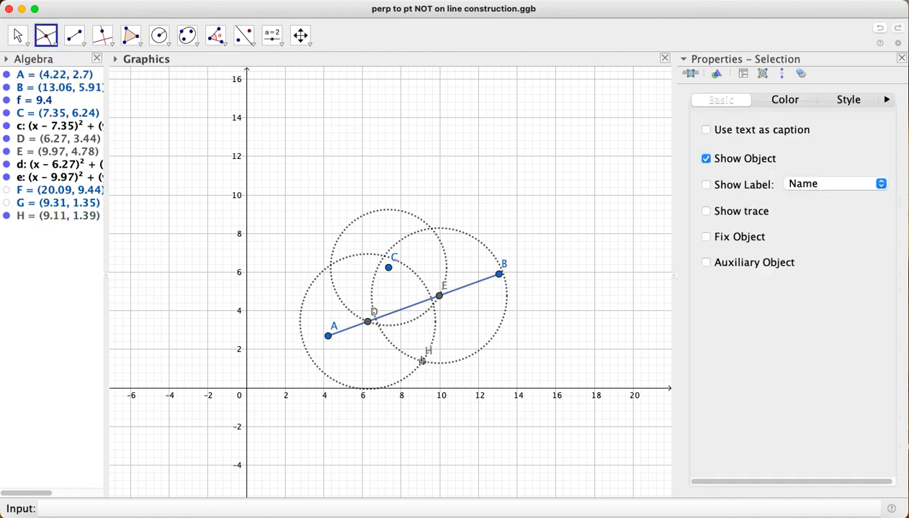
{"action": "left_click", "coordinate": [74, 34]}
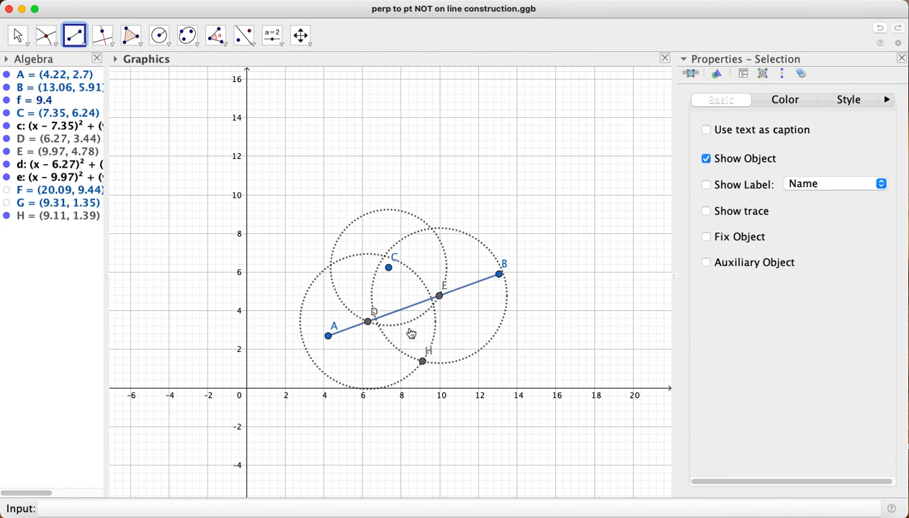
{"action": "left_click", "coordinate": [388, 267]}
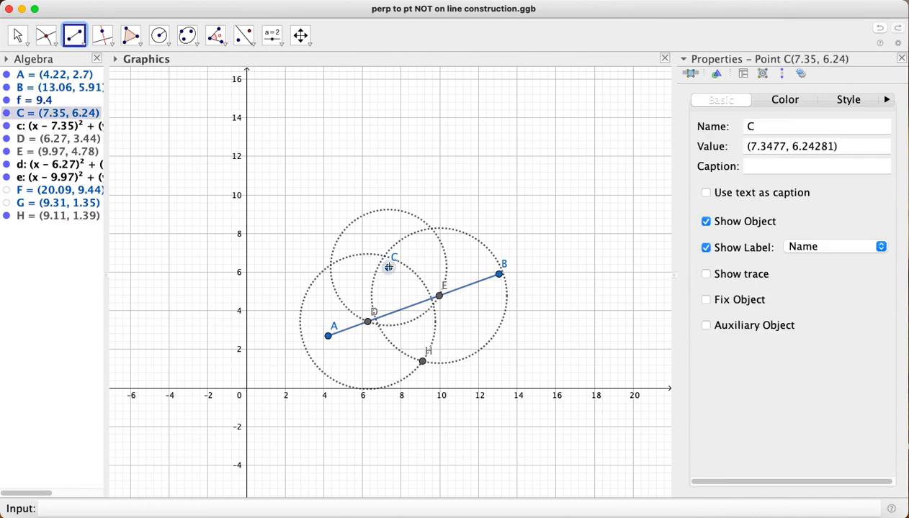
{"action": "left_click", "coordinate": [422, 361]}
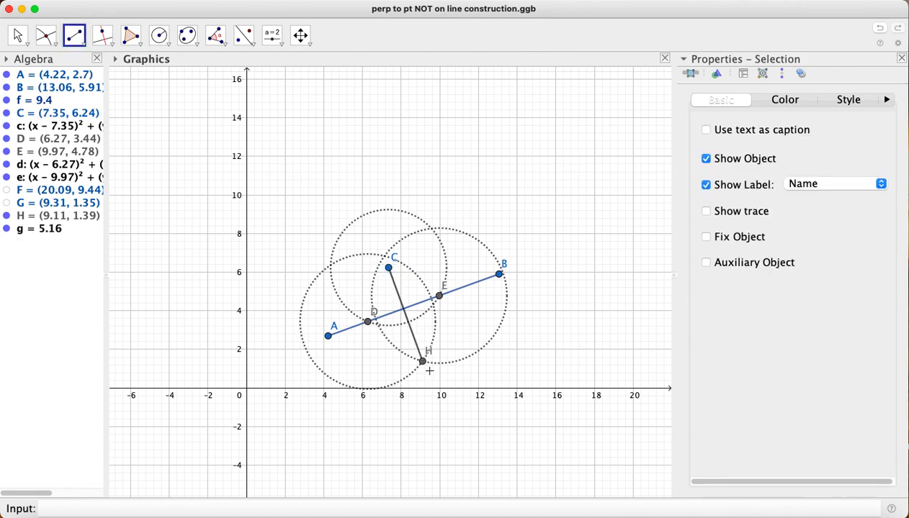
Mark the point where segment CH crosses segment AB
{"action": "left_click", "coordinate": [45, 35]}
{"action": "mouse_move", "coordinate": [102, 34]}
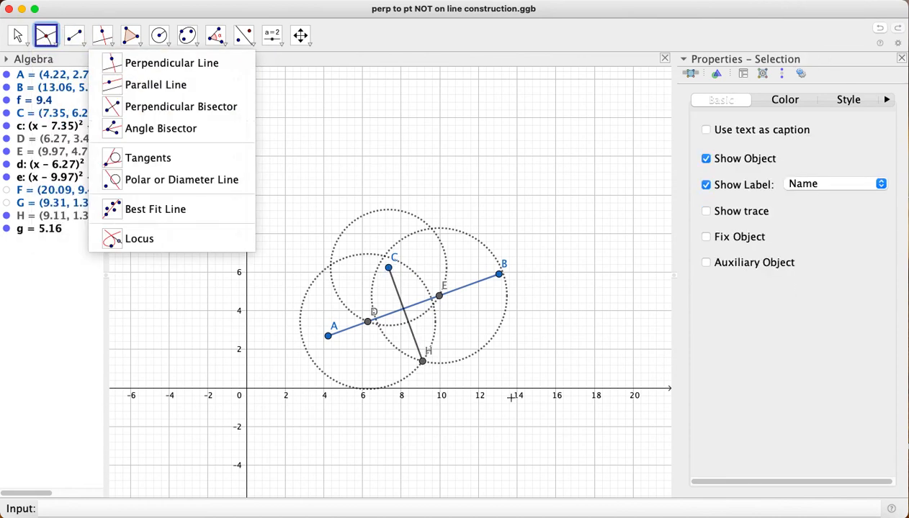
{"action": "left_click", "coordinate": [403, 309]}
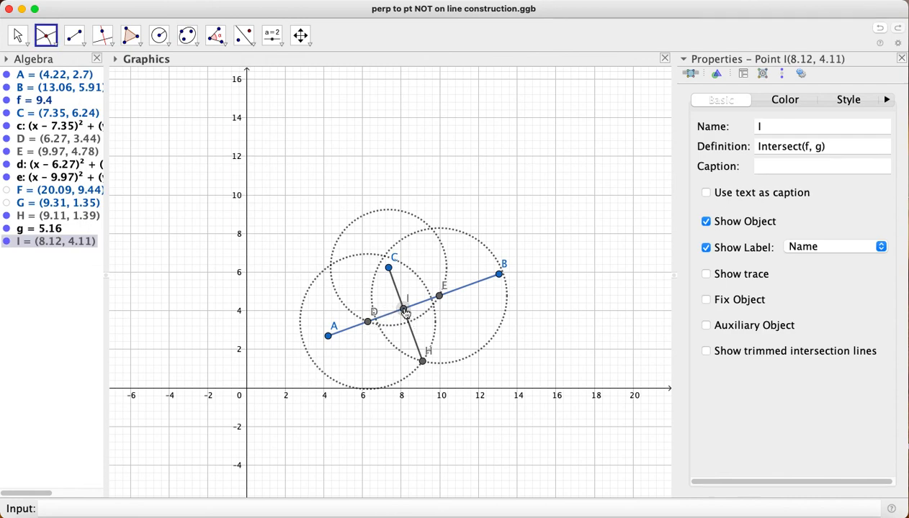
{"action": "key", "text": "Delete"}
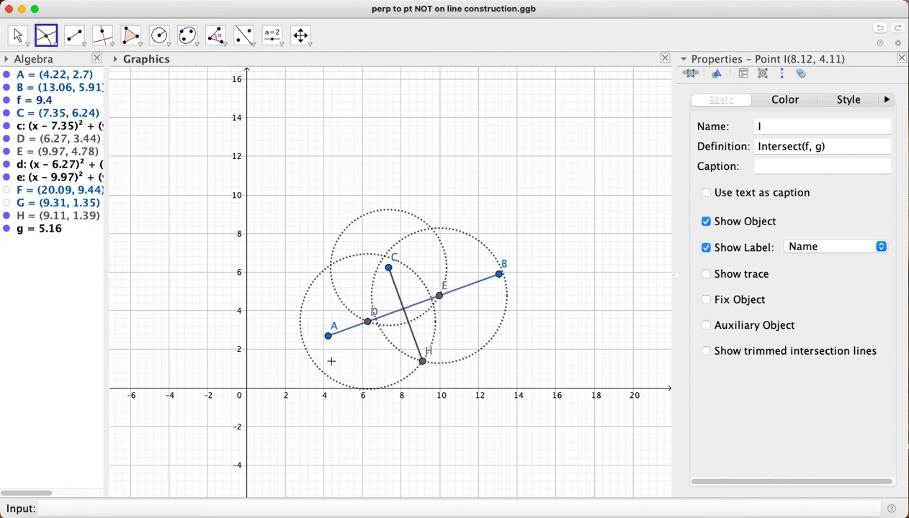
{"action": "left_click", "coordinate": [403, 309]}
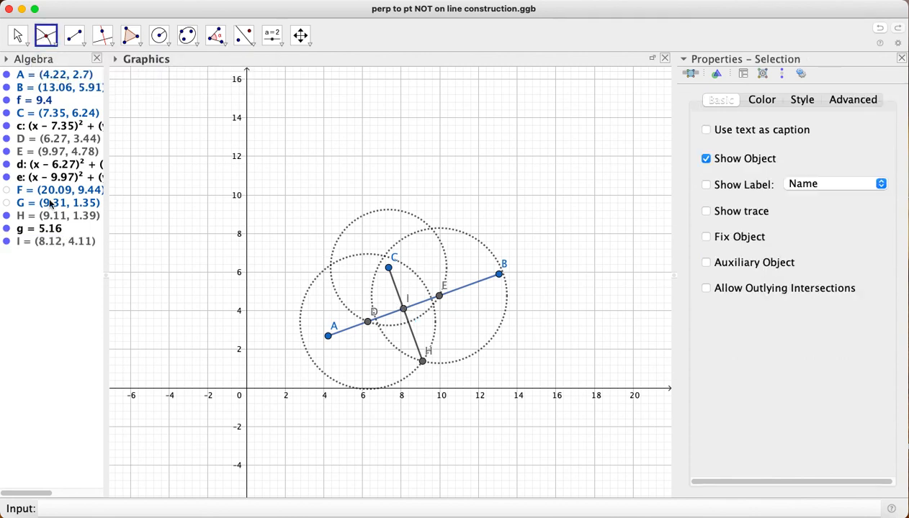
Measure the angle from B through crossing point I to C
{"action": "left_click", "coordinate": [217, 33]}
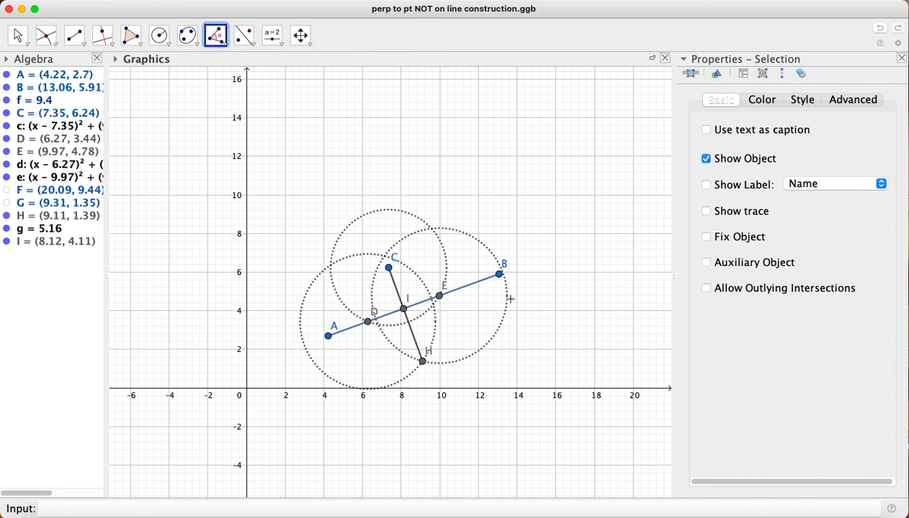
{"action": "left_click", "coordinate": [499, 274]}
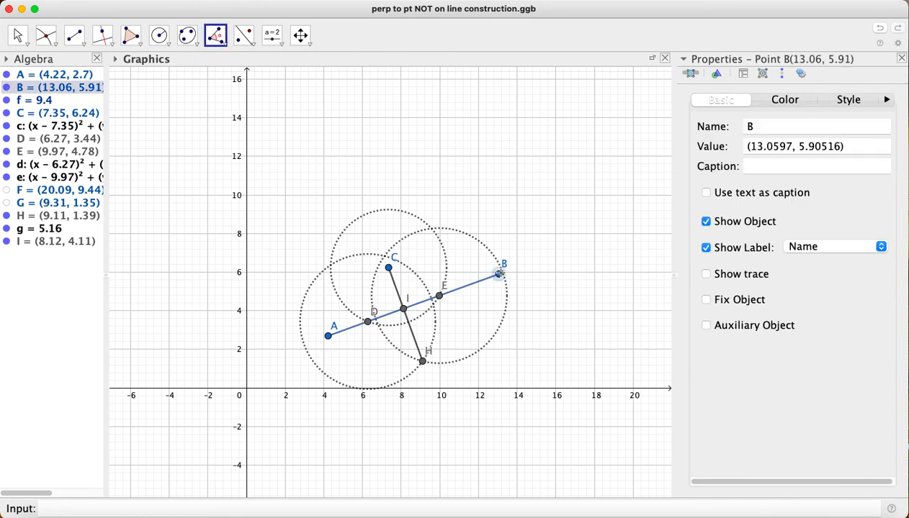
{"action": "left_click", "coordinate": [403, 309]}
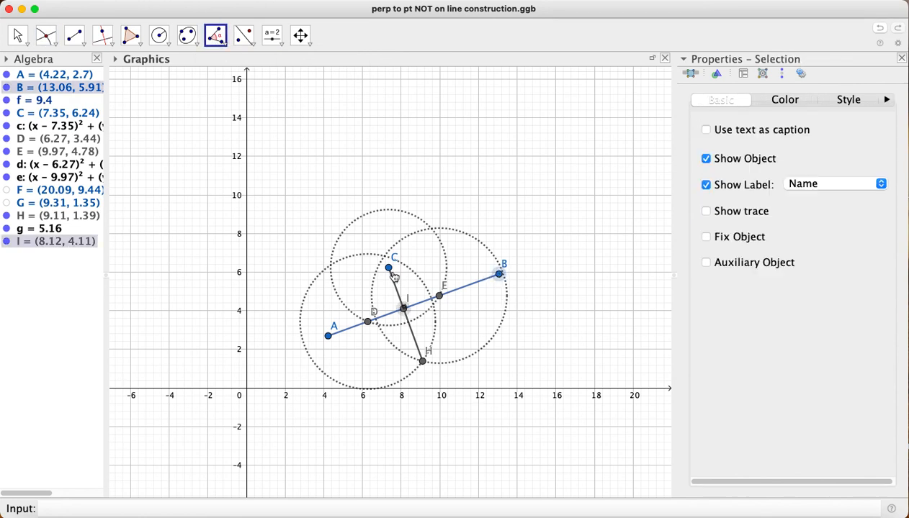
{"action": "left_click", "coordinate": [389, 268]}
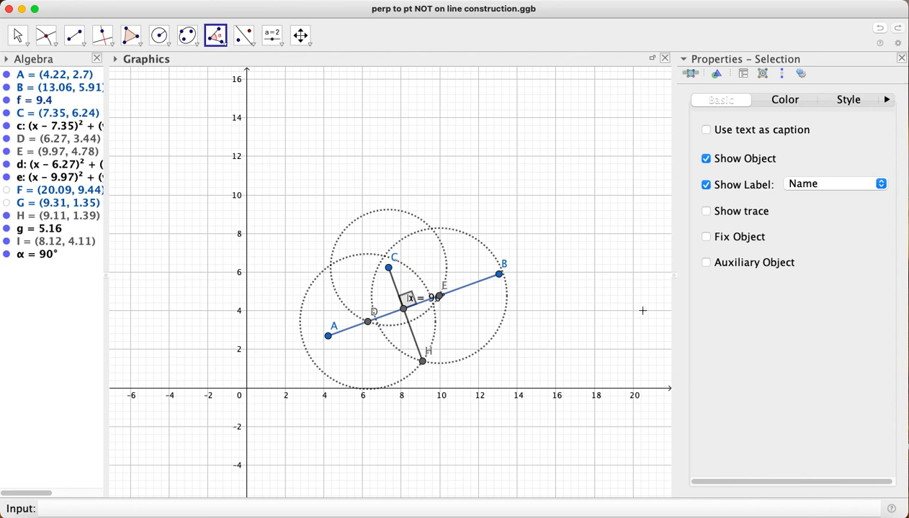
{"action": "left_click", "coordinate": [666, 0]}
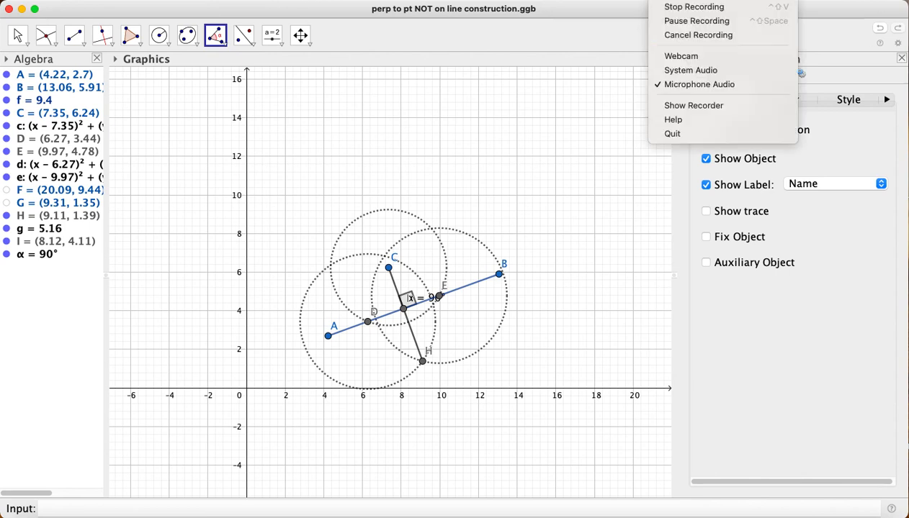
{"action": "left_click", "coordinate": [695, 26]}
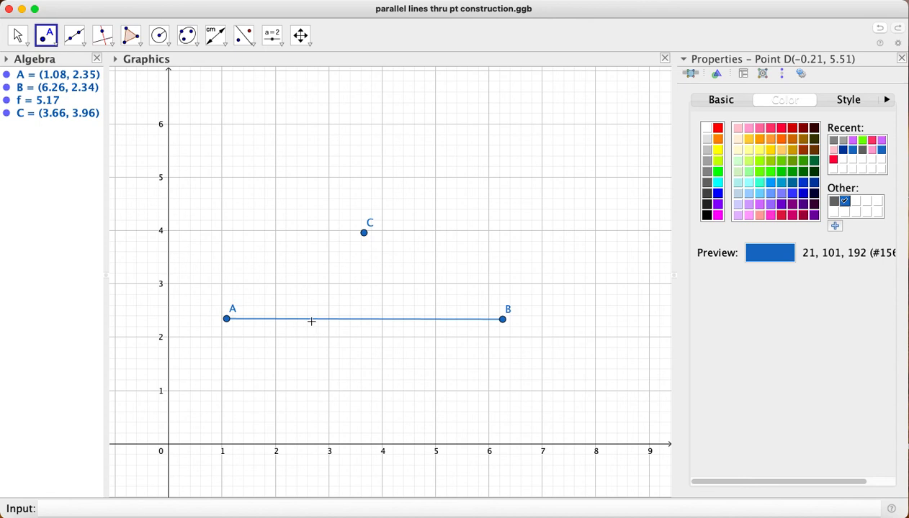
Place a point on segment AB at about (2.35, 2.35) and draw a line through it and point C
{"action": "left_click", "coordinate": [47, 41]}
{"action": "left_click", "coordinate": [101, 85]}
{"action": "left_click", "coordinate": [294, 319]}
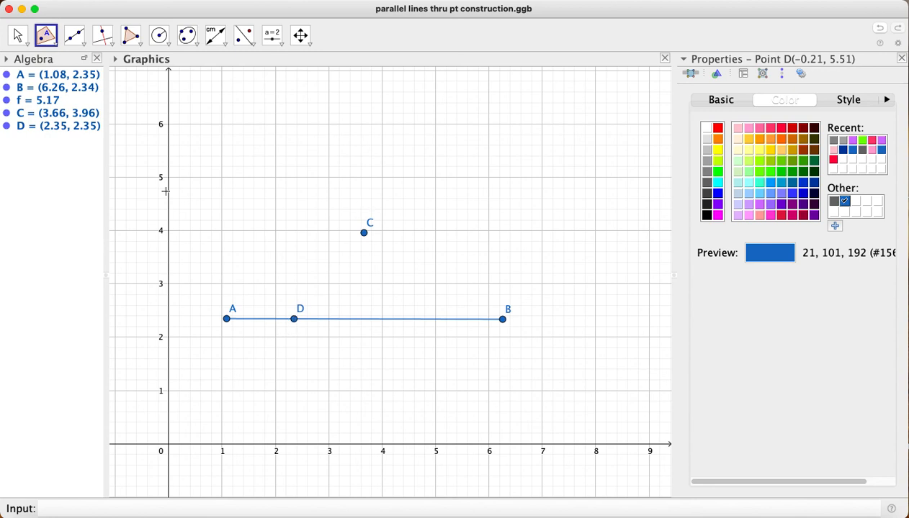
{"action": "left_click", "coordinate": [75, 35]}
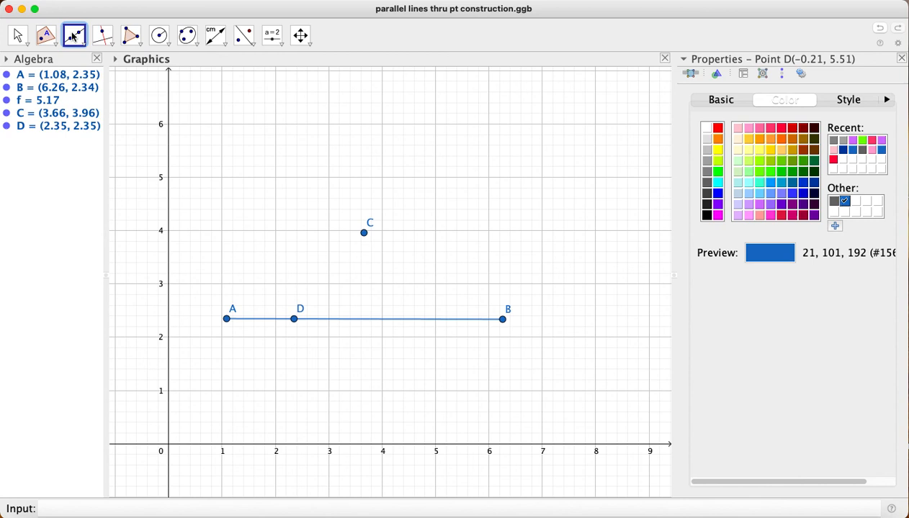
{"action": "left_click", "coordinate": [294, 319]}
{"action": "left_click", "coordinate": [364, 232]}
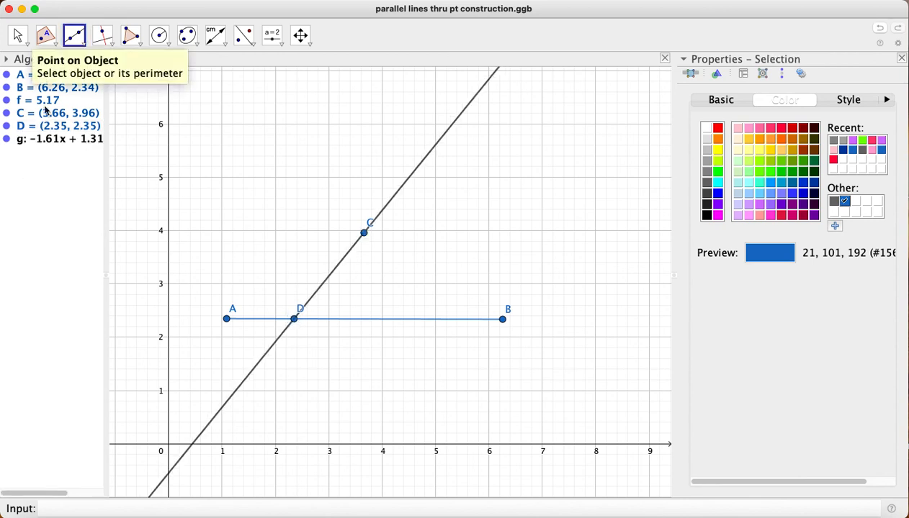
Colour the line through D and C gray (128, 128, 128) and give it the short-dashed line style
{"action": "right_click", "coordinate": [40, 146]}
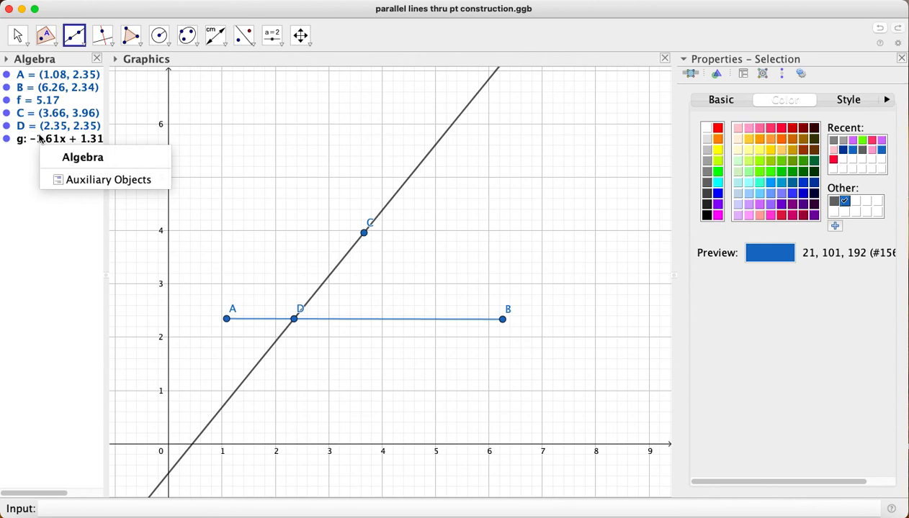
{"action": "right_click", "coordinate": [41, 138]}
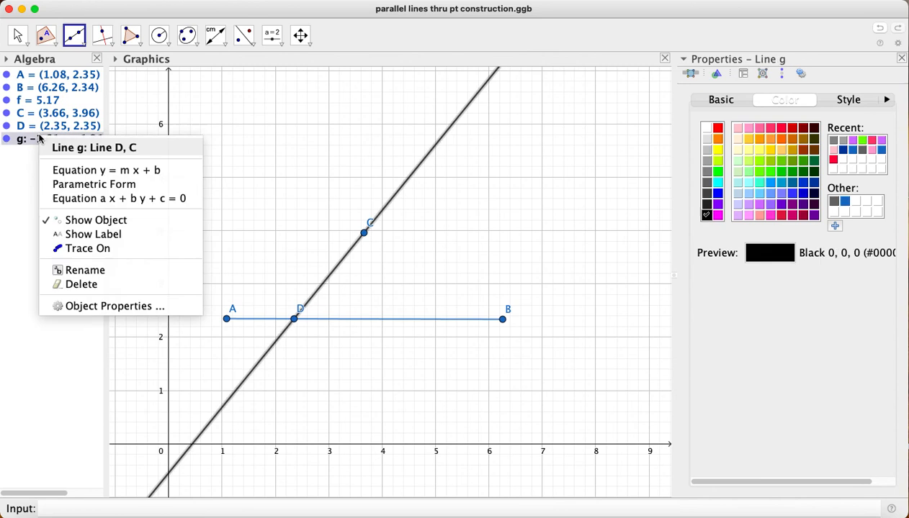
{"action": "left_click", "coordinate": [108, 306]}
{"action": "left_click", "coordinate": [834, 140]}
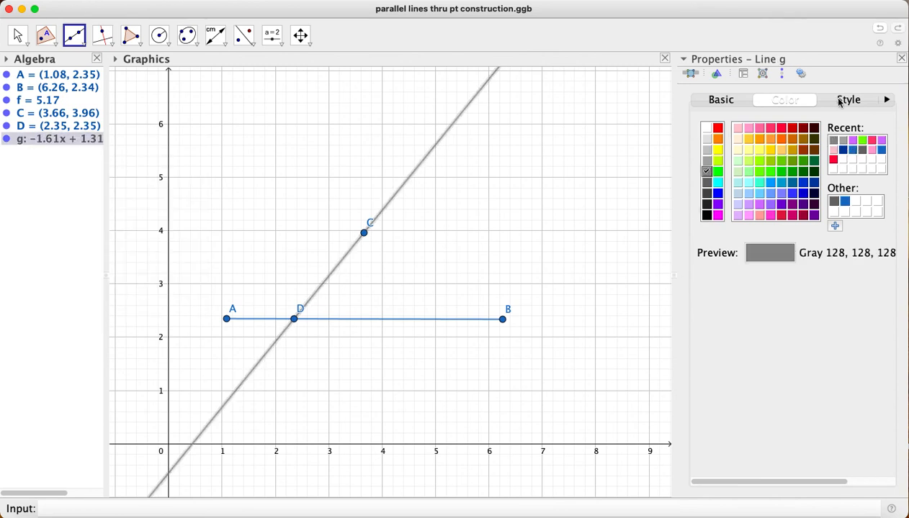
{"action": "left_click", "coordinate": [841, 100]}
{"action": "left_click", "coordinate": [797, 247]}
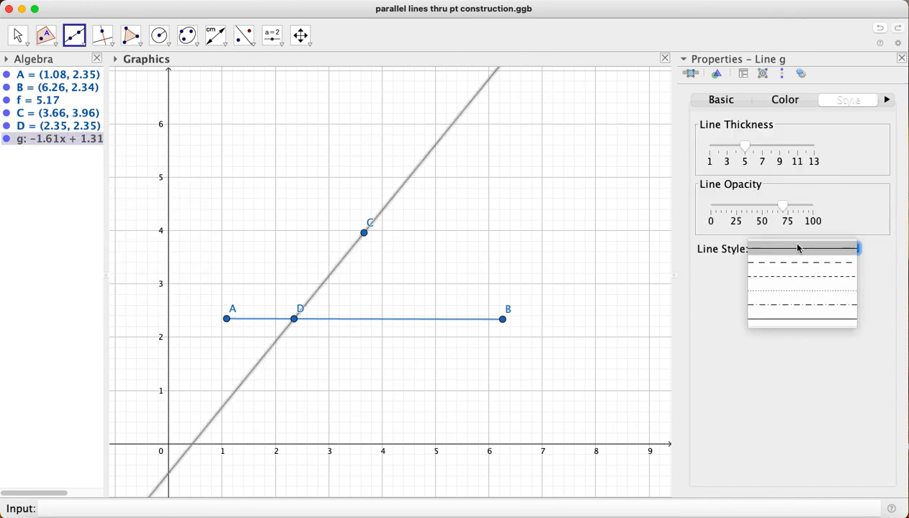
{"action": "left_click", "coordinate": [797, 280]}
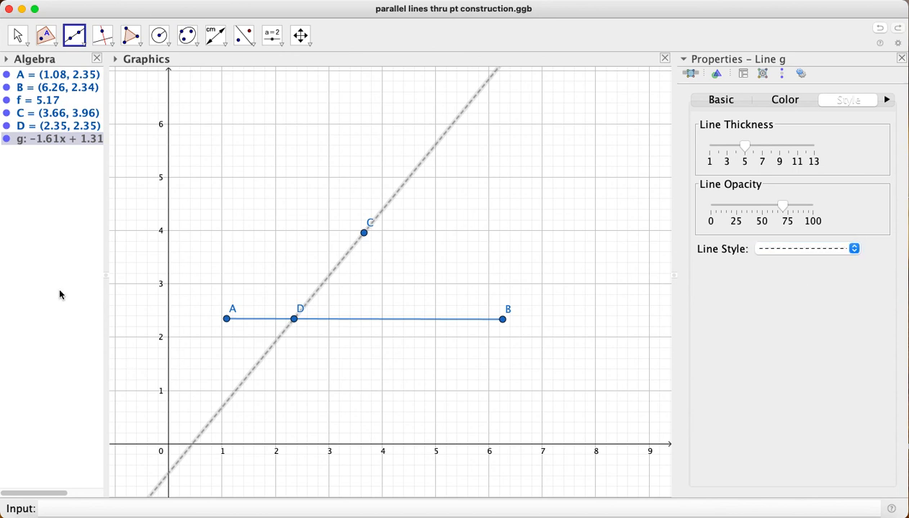
{"action": "left_click", "coordinate": [18, 35]}
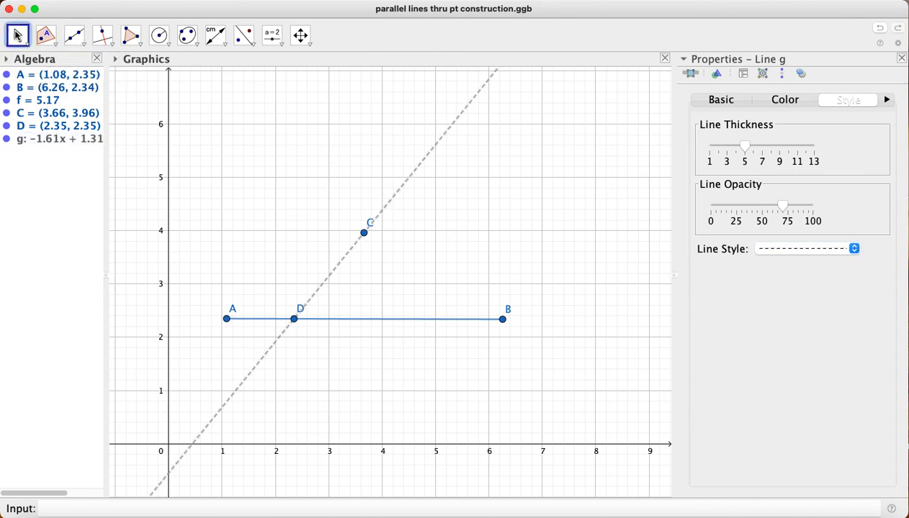
{"action": "left_click", "coordinate": [18, 35]}
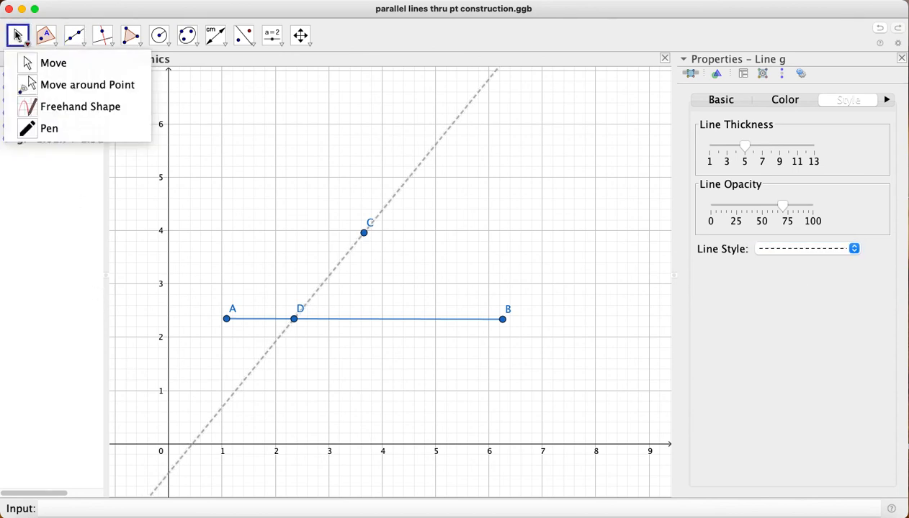
Draw two circles of radius 2, one centred on D and one centred on C
{"action": "left_click", "coordinate": [163, 42]}
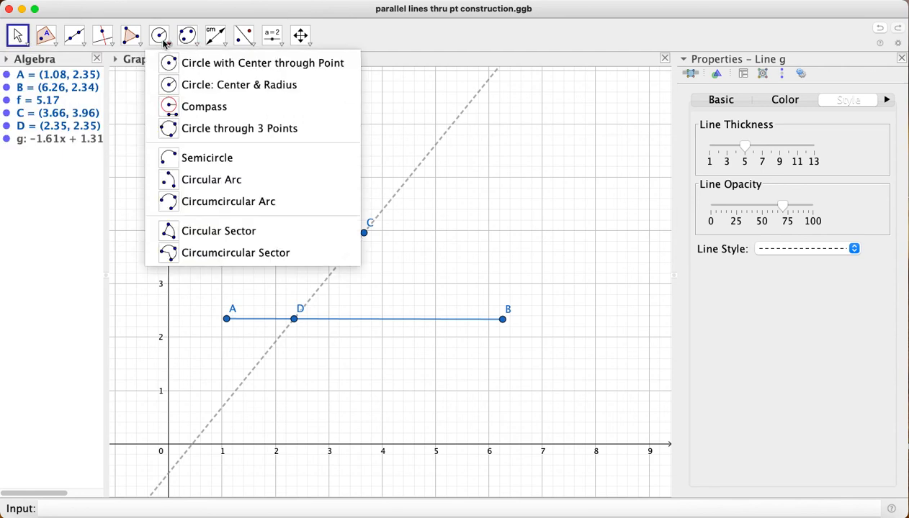
{"action": "left_click", "coordinate": [182, 84]}
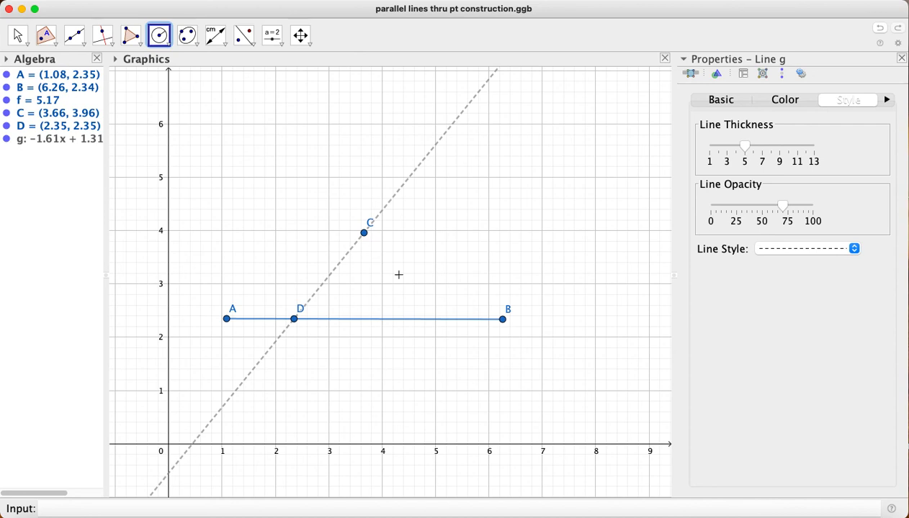
{"action": "left_click", "coordinate": [295, 319]}
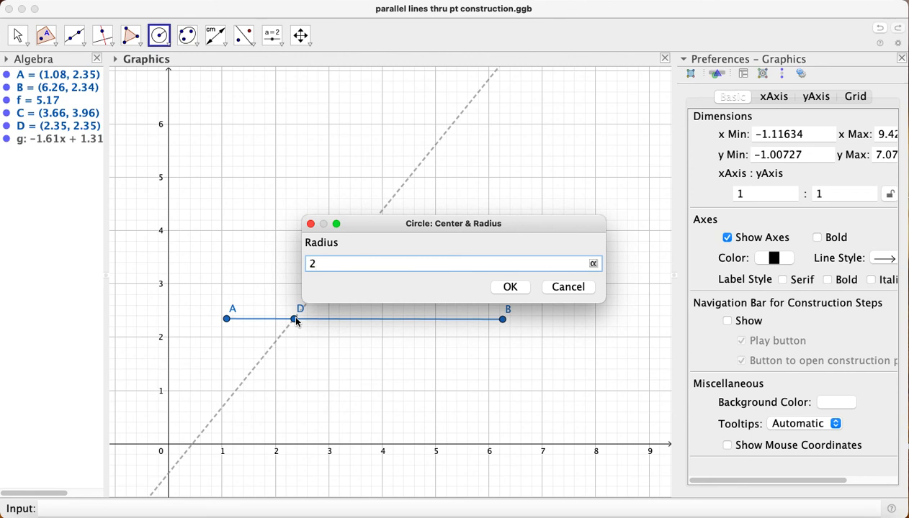
{"action": "key", "text": "Return"}
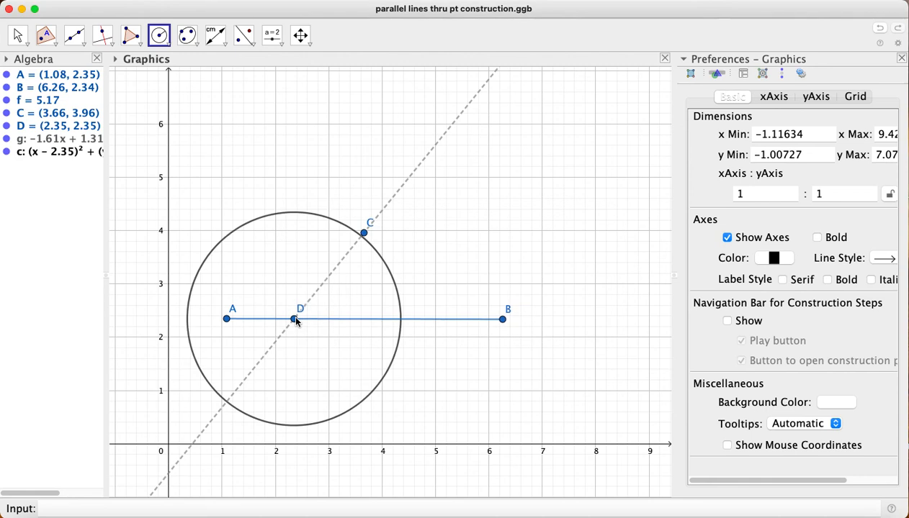
{"action": "left_click", "coordinate": [366, 234]}
{"action": "type", "text": "2"}
{"action": "left_click", "coordinate": [514, 286]}
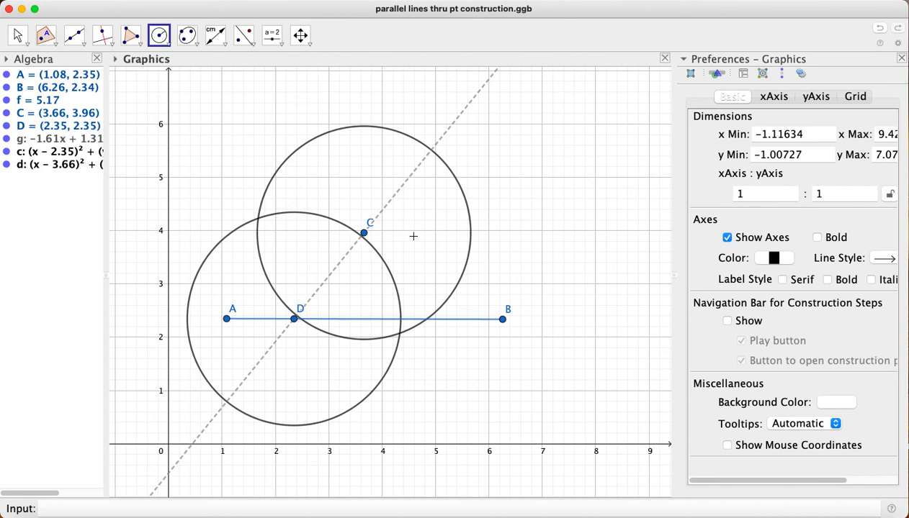
Delete both radius-2 circles centred on D and C
{"action": "right_click", "coordinate": [29, 152]}
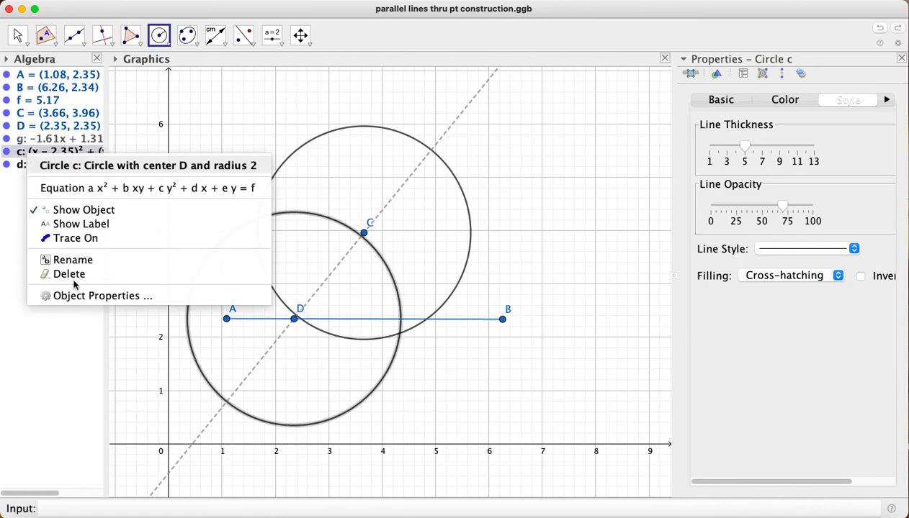
{"action": "left_click", "coordinate": [69, 275]}
{"action": "right_click", "coordinate": [47, 153]}
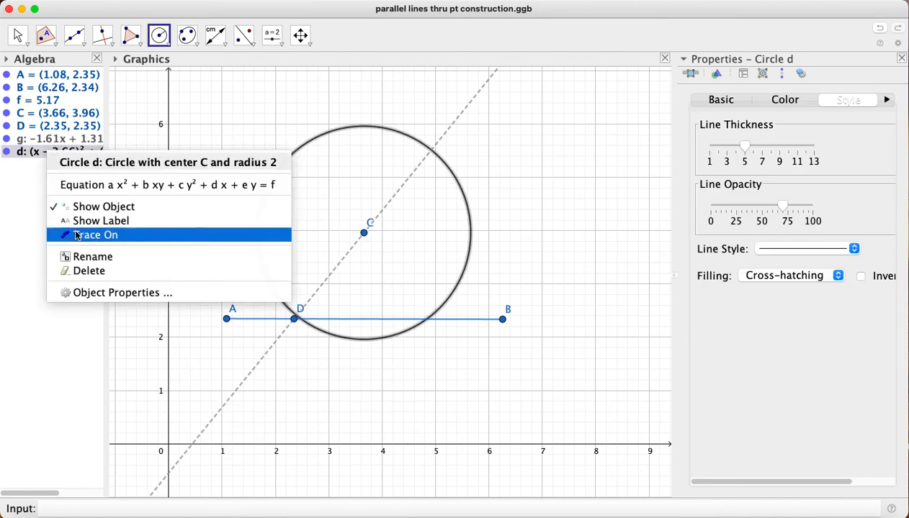
{"action": "left_click", "coordinate": [87, 271]}
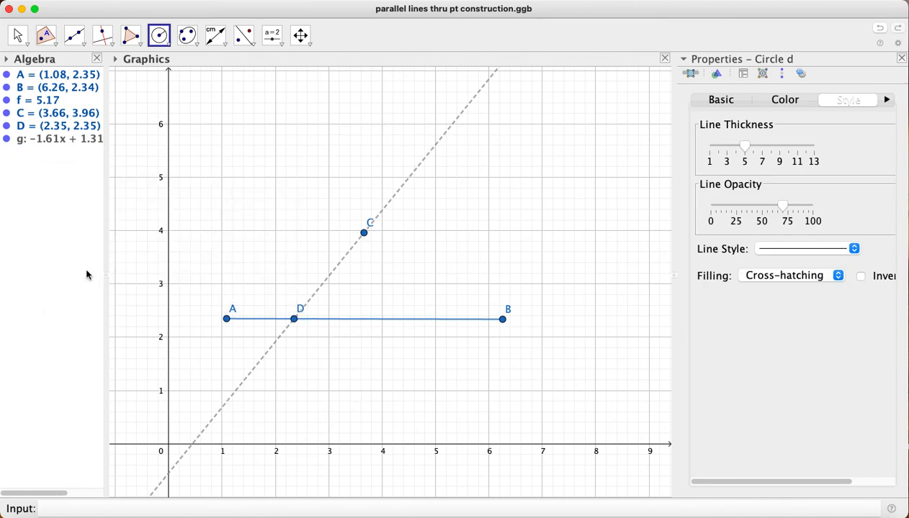
Draw two circles of radius 1.5, one centred on D and one centred on C
{"action": "left_click", "coordinate": [148, 30]}
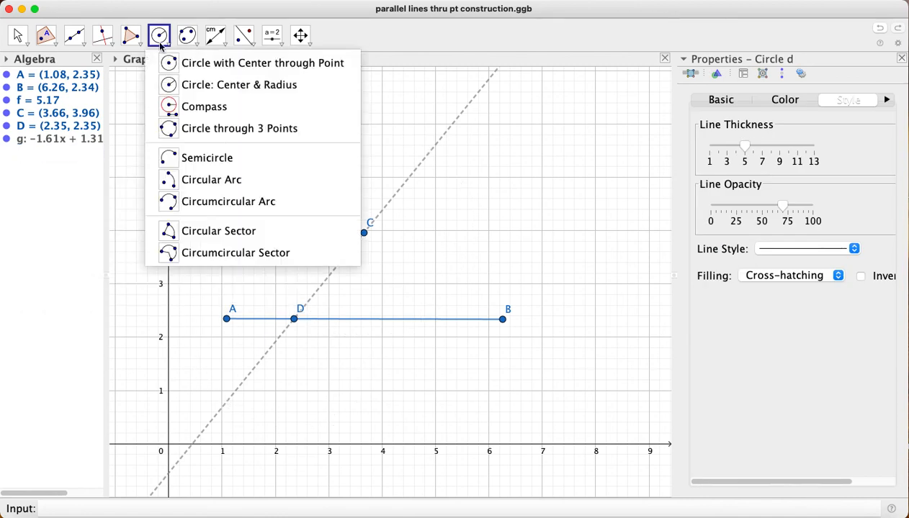
{"action": "left_click", "coordinate": [263, 85]}
{"action": "left_click", "coordinate": [294, 319]}
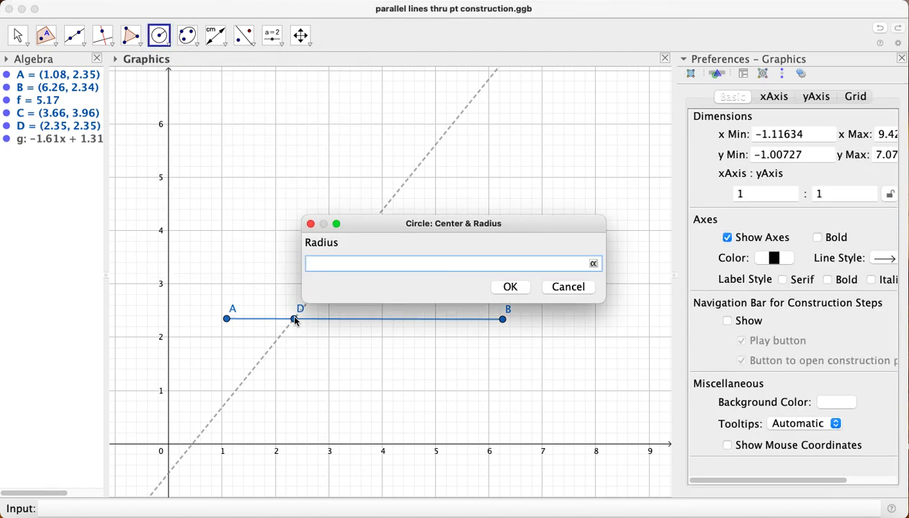
{"action": "type", "text": "1.5"}
{"action": "left_click", "coordinate": [510, 286]}
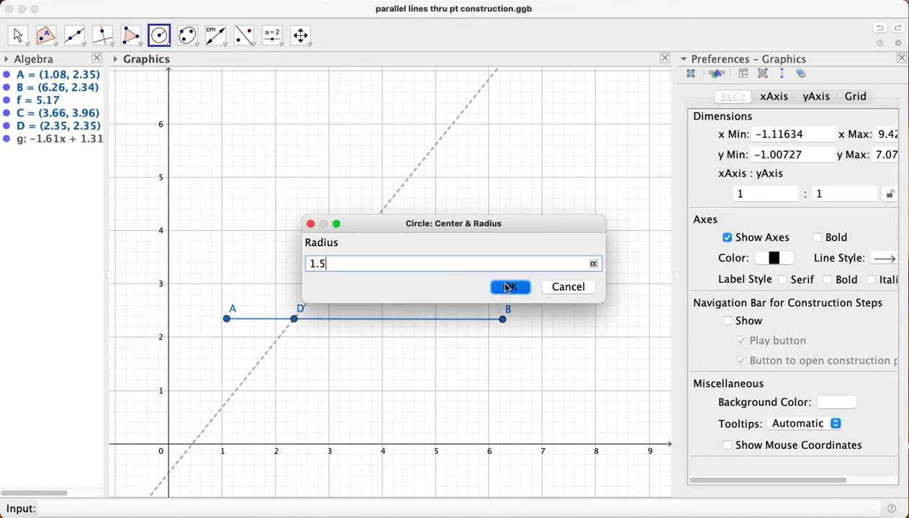
{"action": "left_click", "coordinate": [363, 233]}
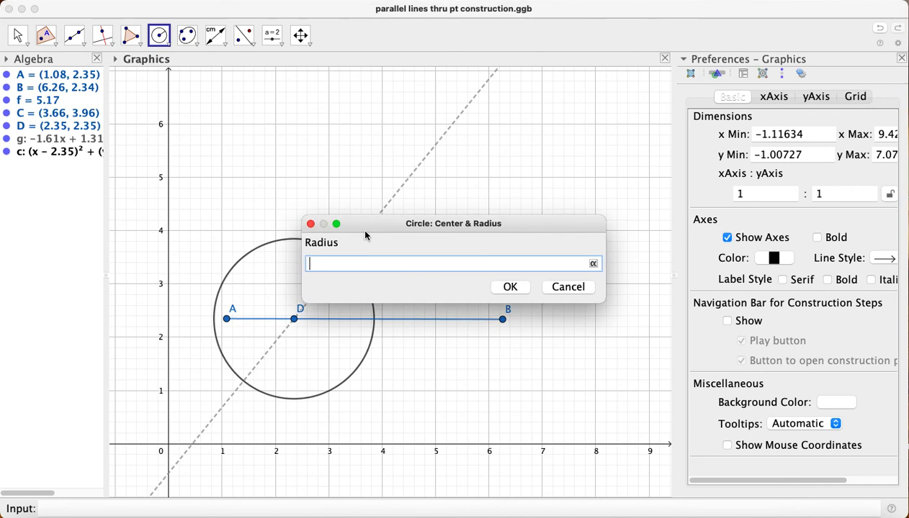
{"action": "type", "text": "1.35"}
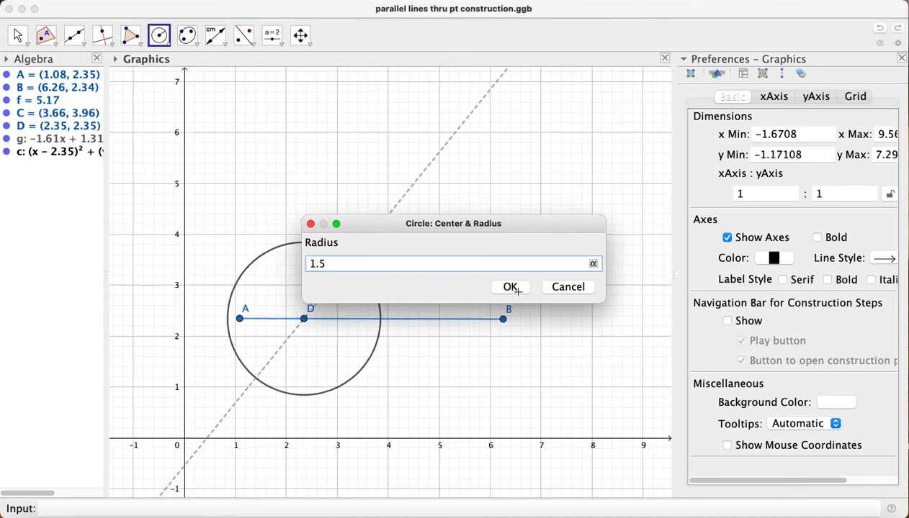
{"action": "left_click", "coordinate": [509, 287]}
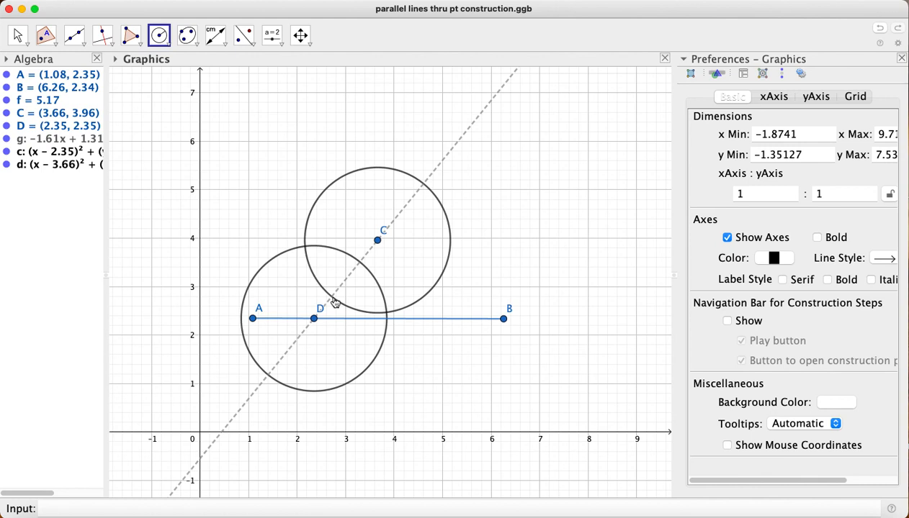
Give the circle around D a dotted line style and the light pink colour 255, 153, 204
{"action": "right_click", "coordinate": [38, 156]}
{"action": "left_click", "coordinate": [81, 296]}
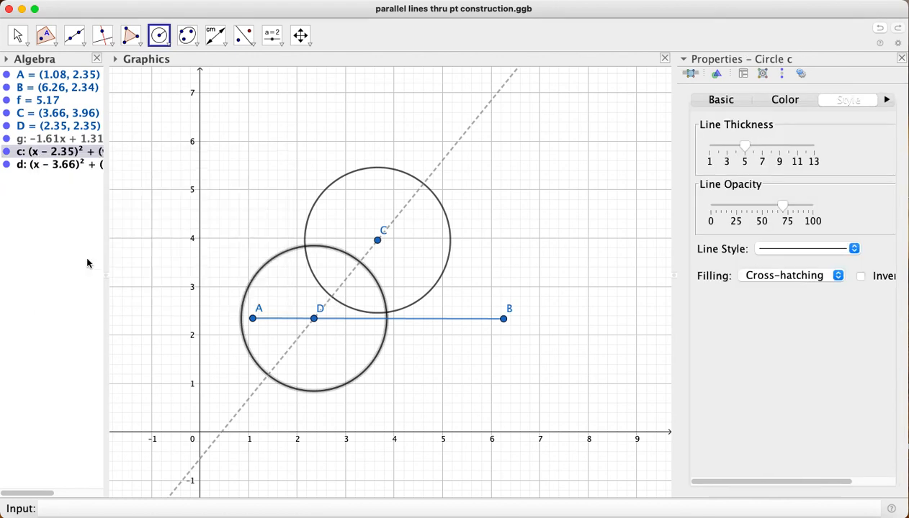
{"action": "left_click", "coordinate": [835, 249]}
{"action": "left_click", "coordinate": [835, 292]}
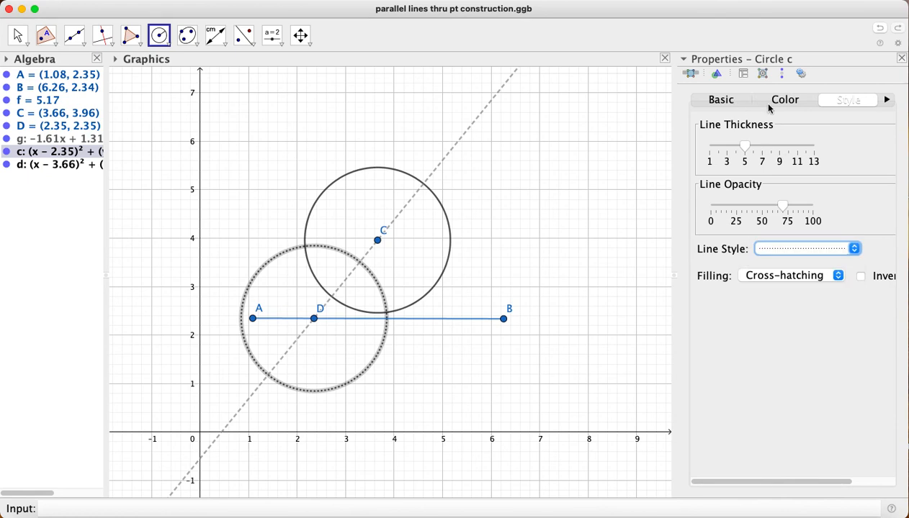
{"action": "left_click", "coordinate": [770, 105]}
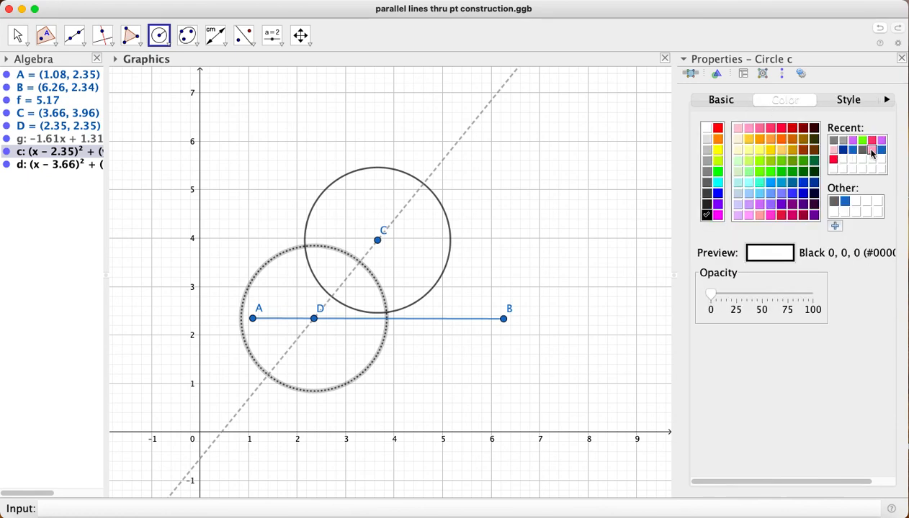
{"action": "left_click", "coordinate": [872, 153]}
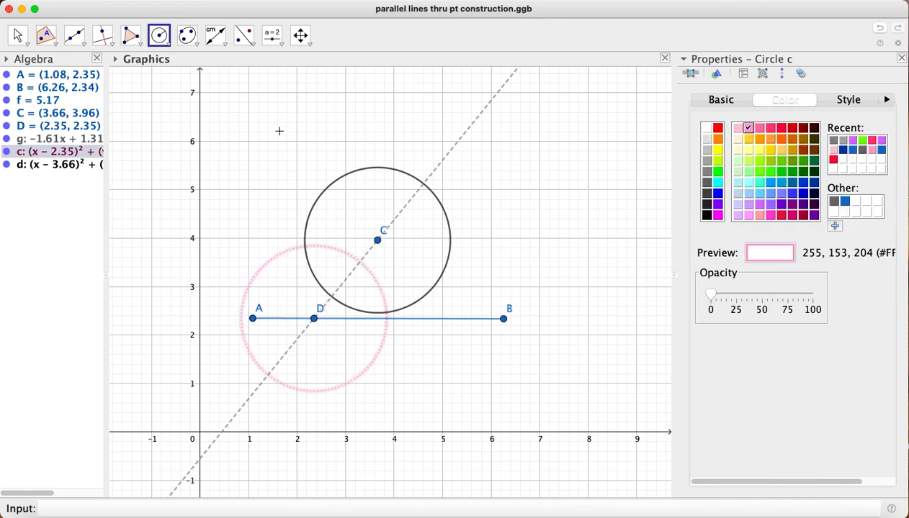
Colour the circle around C light pink (255, 153, 204) and make its outline dotted
{"action": "right_click", "coordinate": [19, 167]}
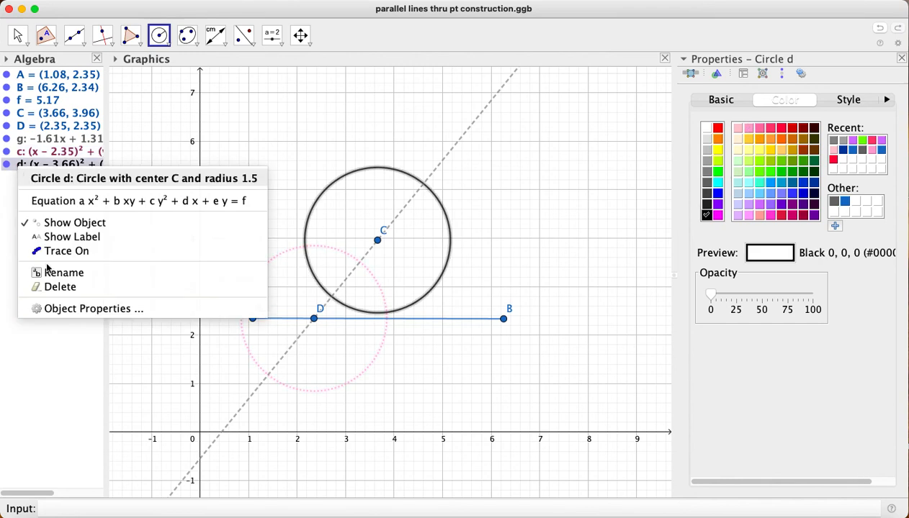
{"action": "left_click", "coordinate": [45, 309]}
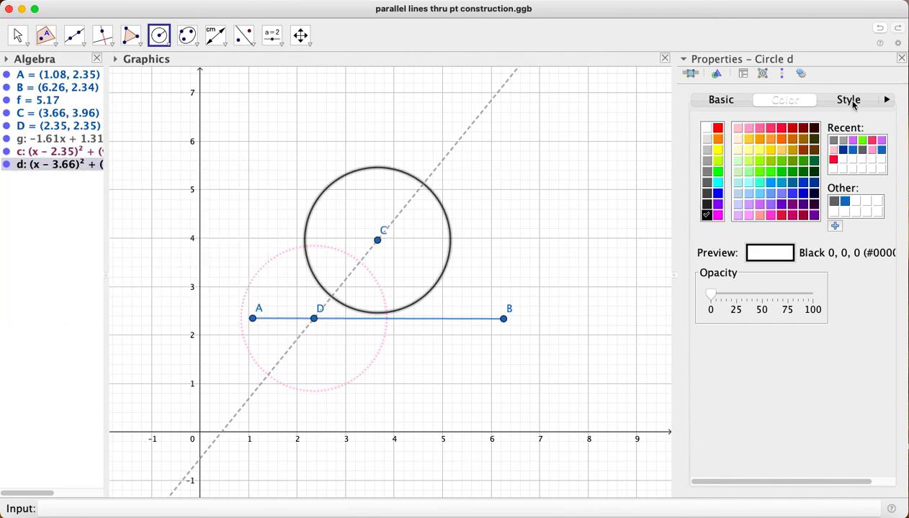
{"action": "left_click", "coordinate": [868, 150]}
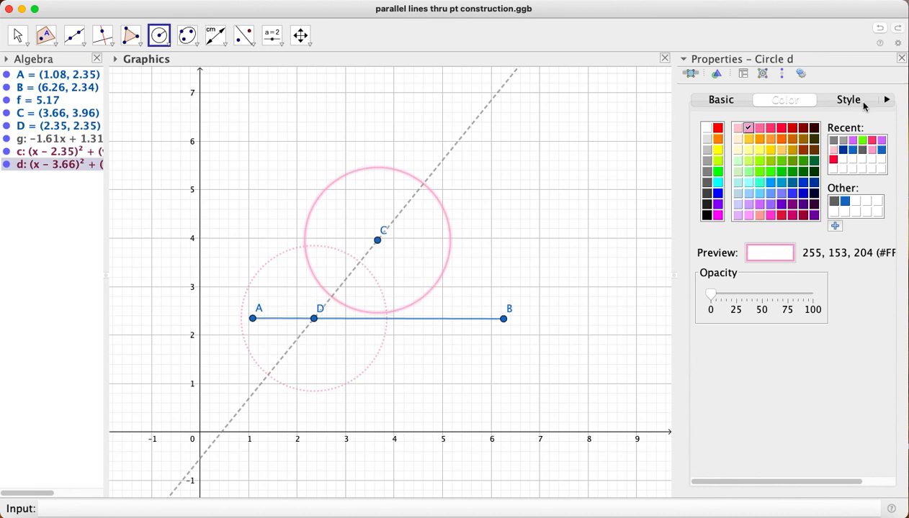
{"action": "left_click", "coordinate": [849, 102]}
{"action": "left_click", "coordinate": [786, 249]}
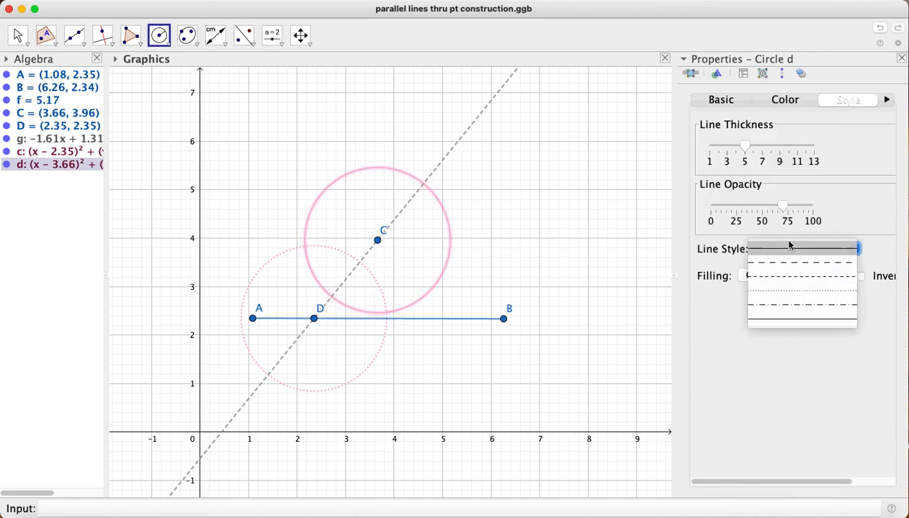
{"action": "left_click", "coordinate": [792, 293]}
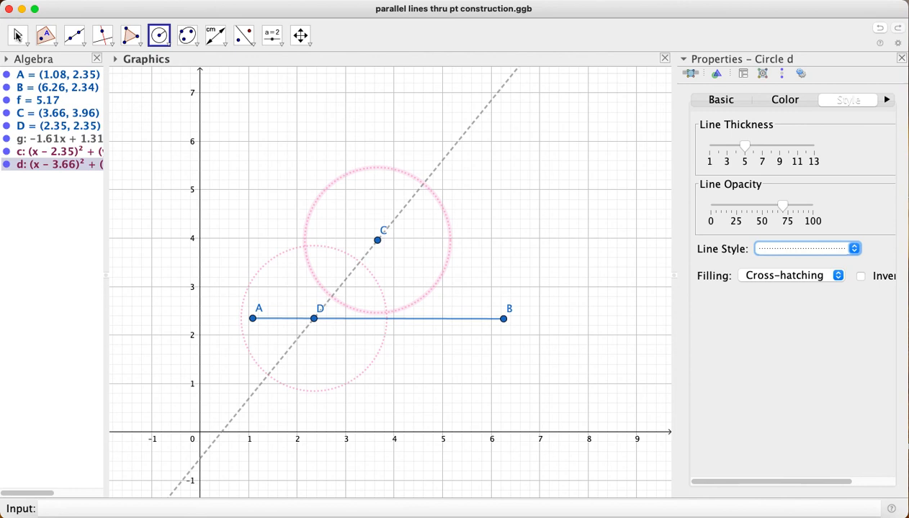
{"action": "left_click", "coordinate": [16, 36]}
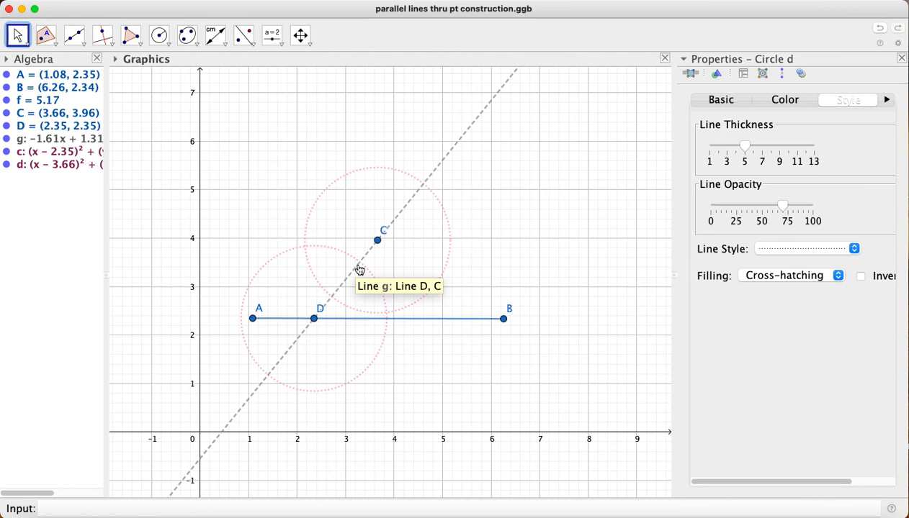
Mark the upper intersections of the dashed line with the circle around D and with the circle around C
{"action": "left_click", "coordinate": [52, 44]}
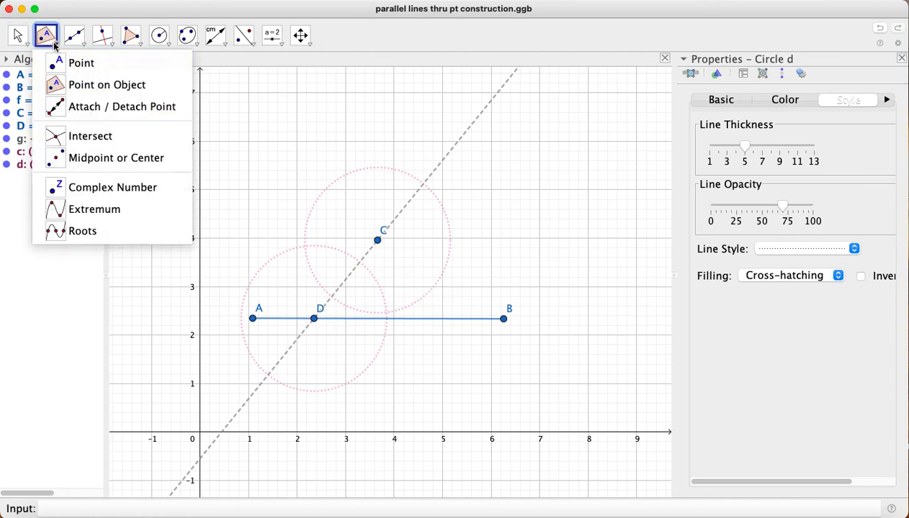
{"action": "left_click", "coordinate": [91, 137]}
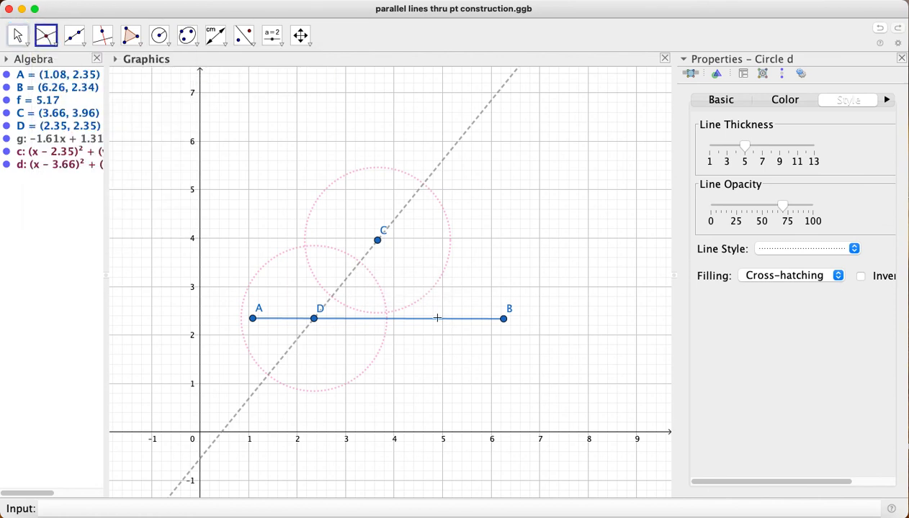
{"action": "left_click", "coordinate": [360, 262]}
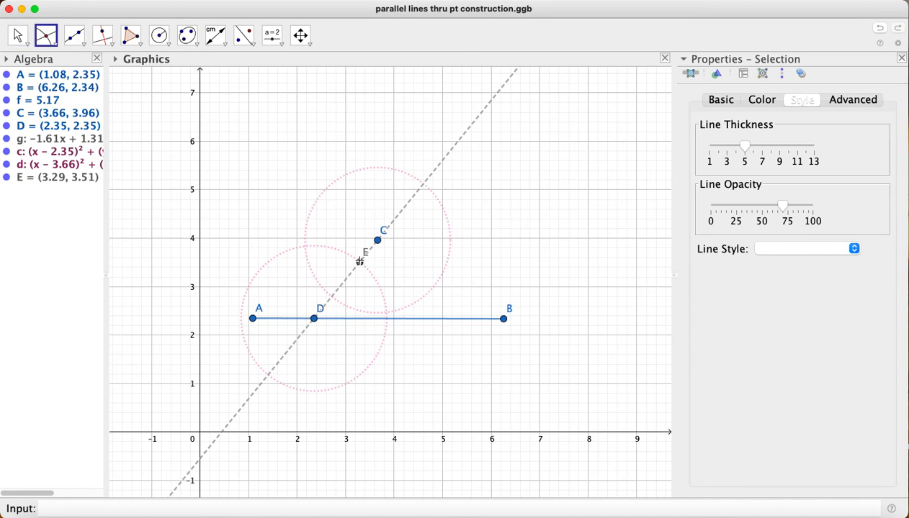
{"action": "left_click", "coordinate": [424, 185]}
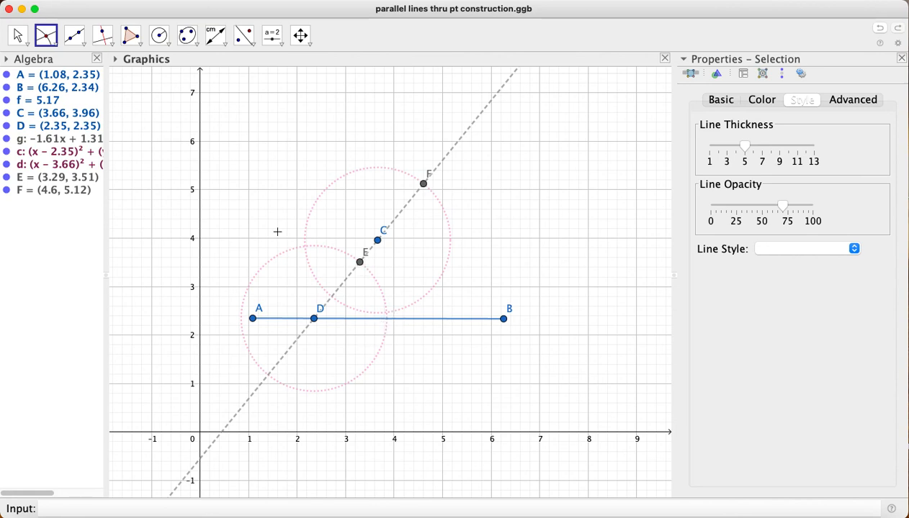
Place a point on segment AB between D and B, inside the circle around D, and measure its distance from E
{"action": "left_click", "coordinate": [49, 44]}
{"action": "left_click", "coordinate": [83, 84]}
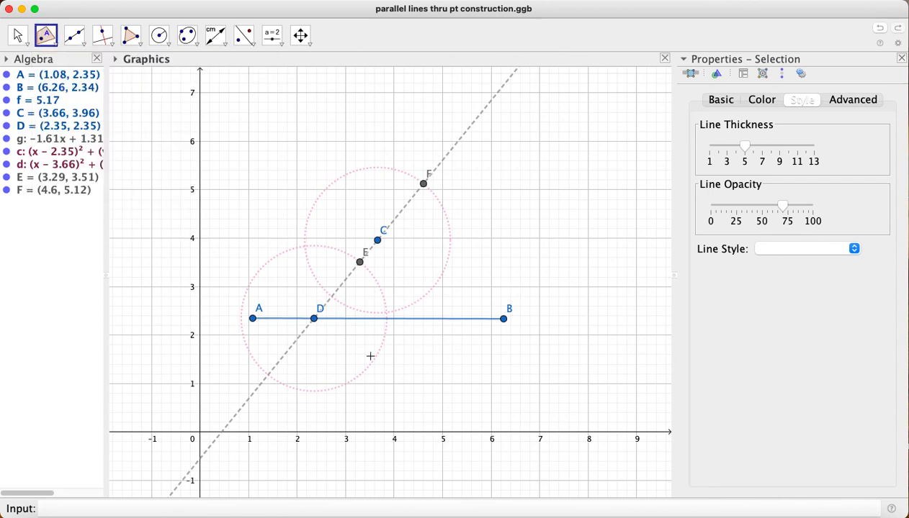
{"action": "left_click", "coordinate": [377, 319]}
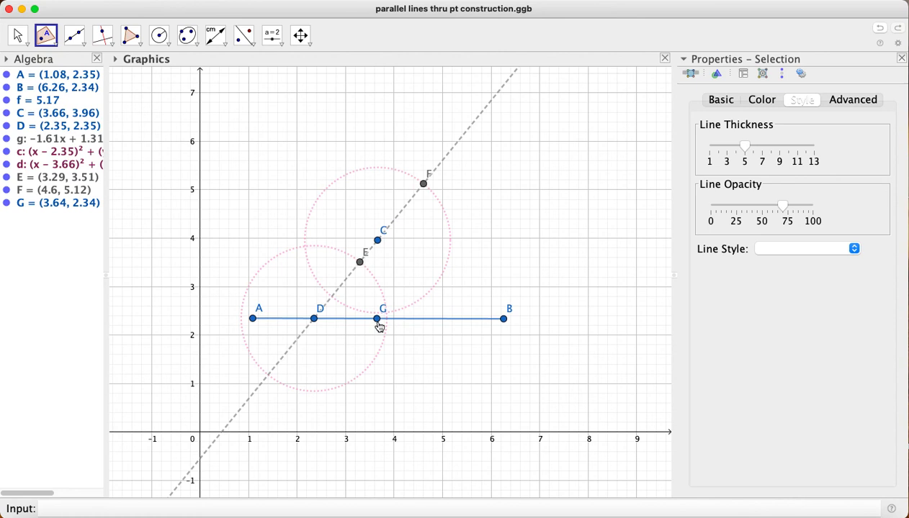
{"action": "left_click", "coordinate": [223, 41]}
{"action": "left_click", "coordinate": [222, 45]}
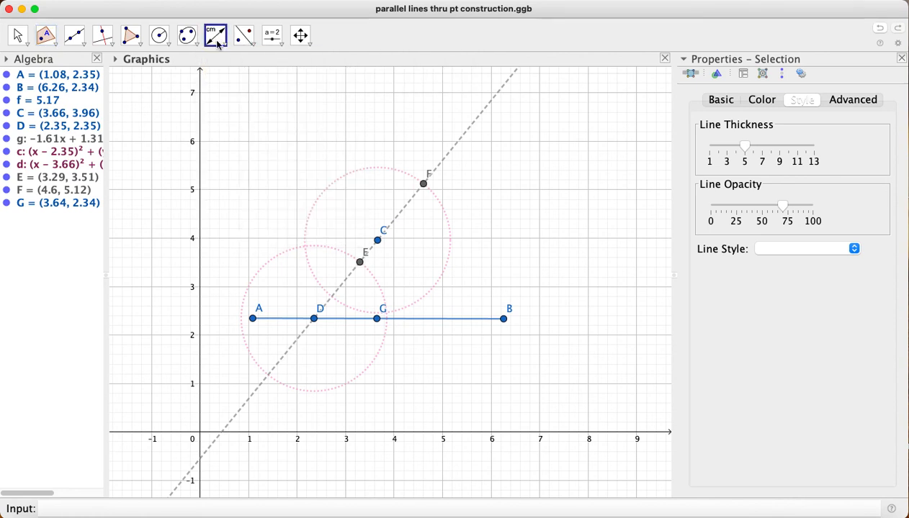
{"action": "left_click", "coordinate": [360, 265]}
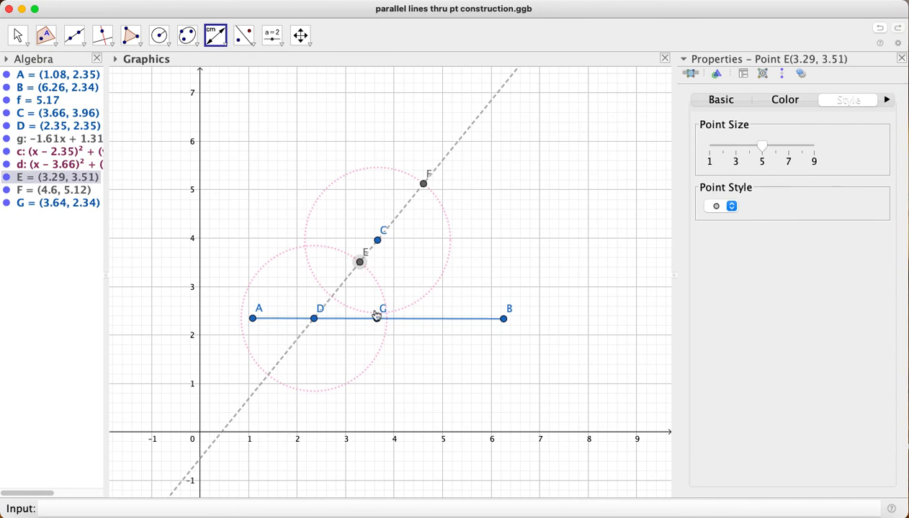
{"action": "left_click", "coordinate": [376, 318]}
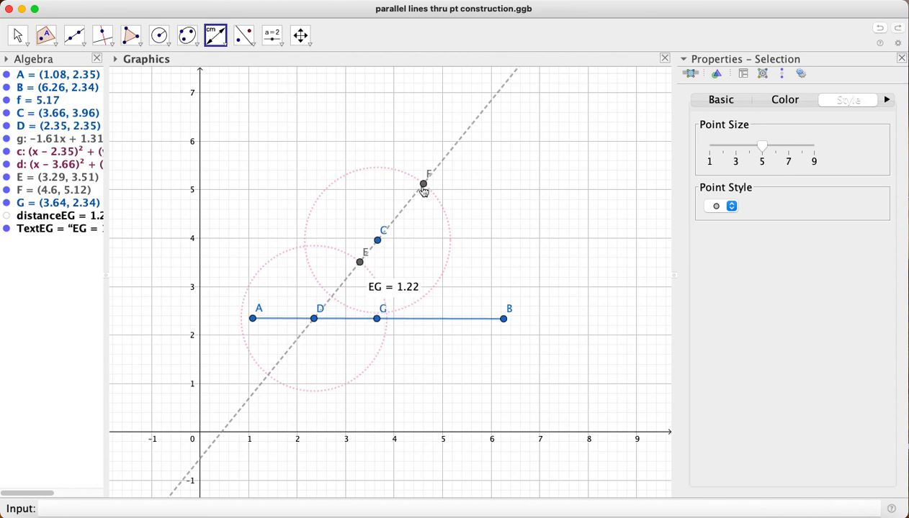
Draw a circle of radius 1.22 centred on F
{"action": "left_click", "coordinate": [160, 34]}
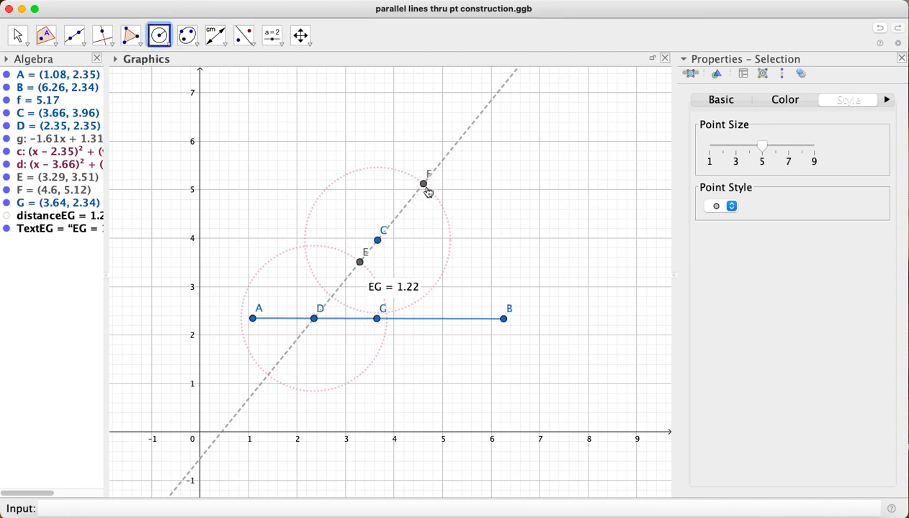
{"action": "left_click", "coordinate": [424, 185]}
{"action": "type", "text": "1.22"}
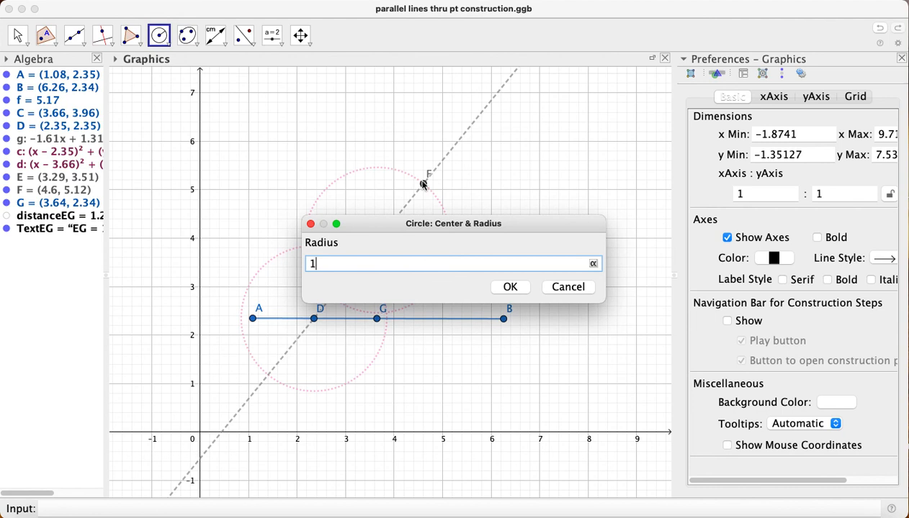
{"action": "left_click", "coordinate": [507, 287]}
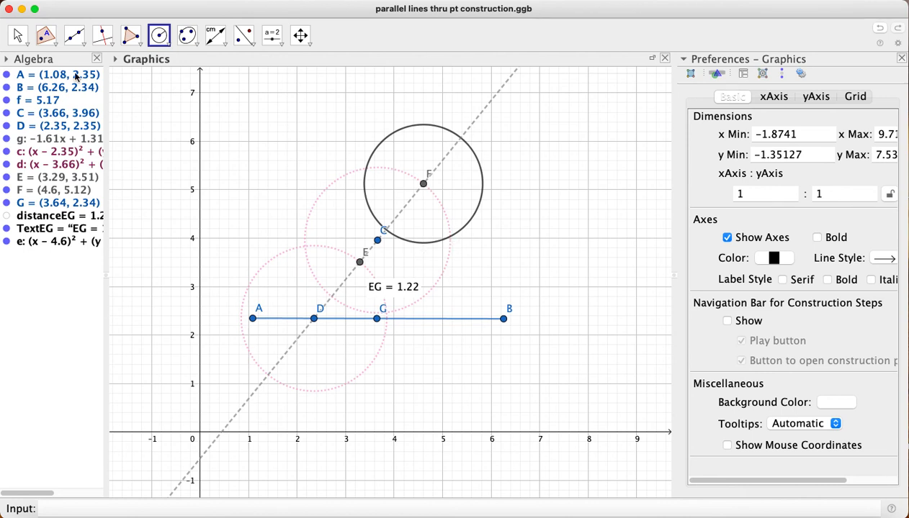
Mark the right-hand intersection of the circle around F with the dotted circle around C
{"action": "left_click", "coordinate": [47, 45]}
{"action": "left_click", "coordinate": [48, 48]}
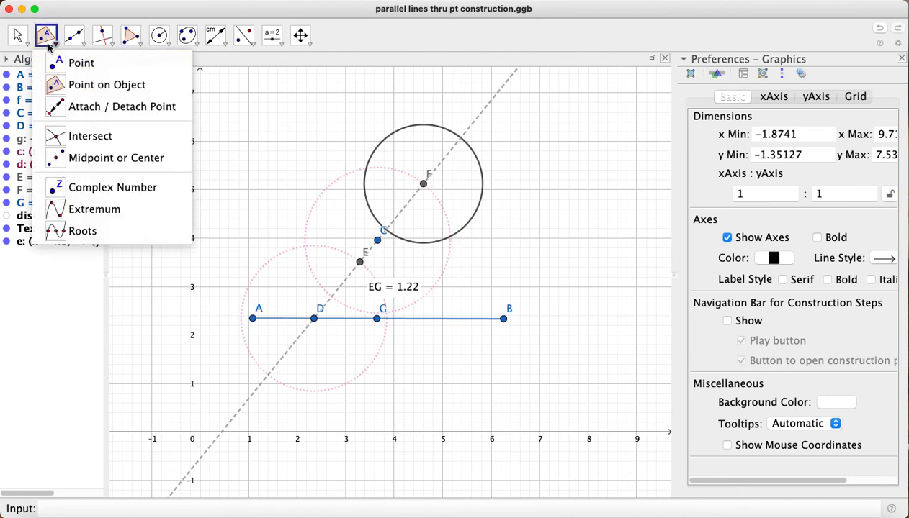
{"action": "left_click", "coordinate": [79, 134]}
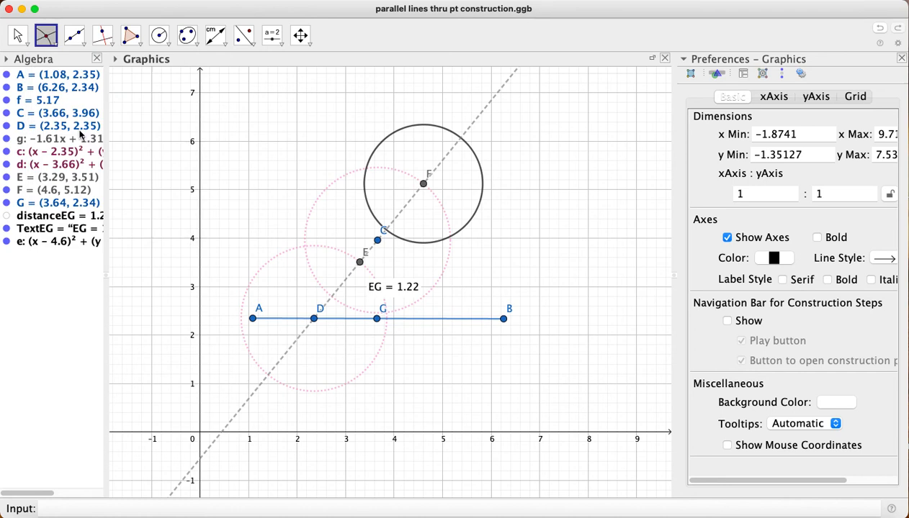
{"action": "left_click", "coordinate": [449, 239]}
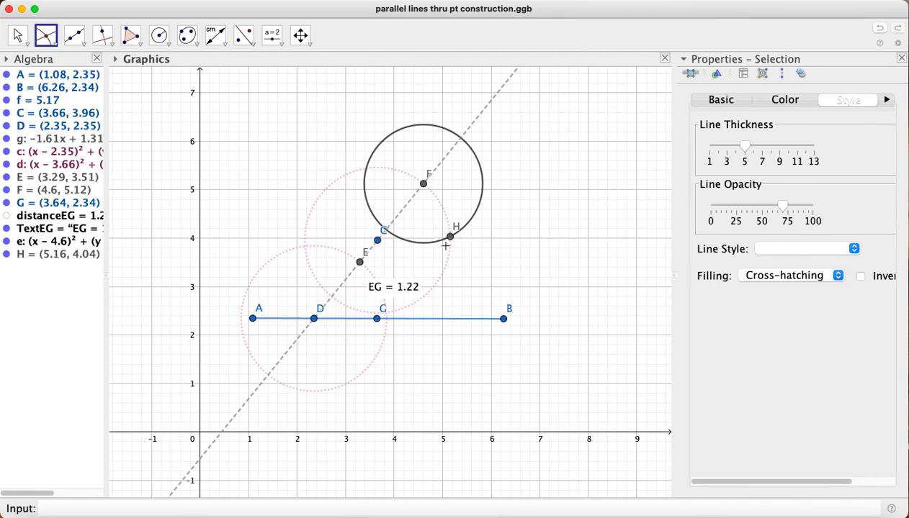
{"action": "left_click", "coordinate": [669, 2]}
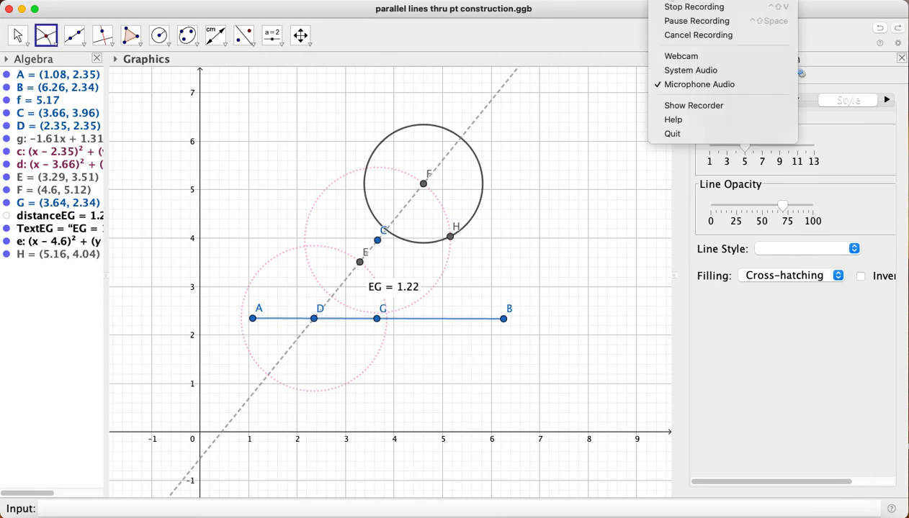
{"action": "left_click", "coordinate": [691, 22]}
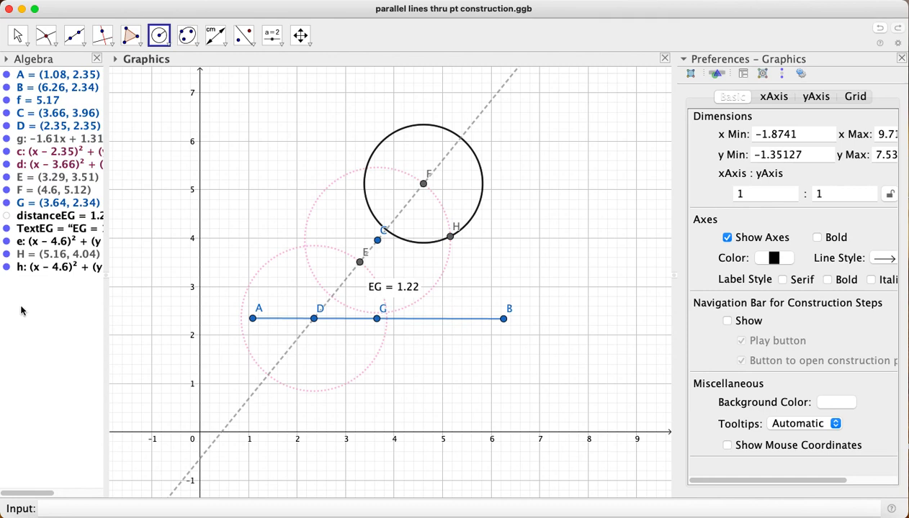
Delete both circles of radius 1.22 centred on F and hide point G
{"action": "right_click", "coordinate": [28, 245]}
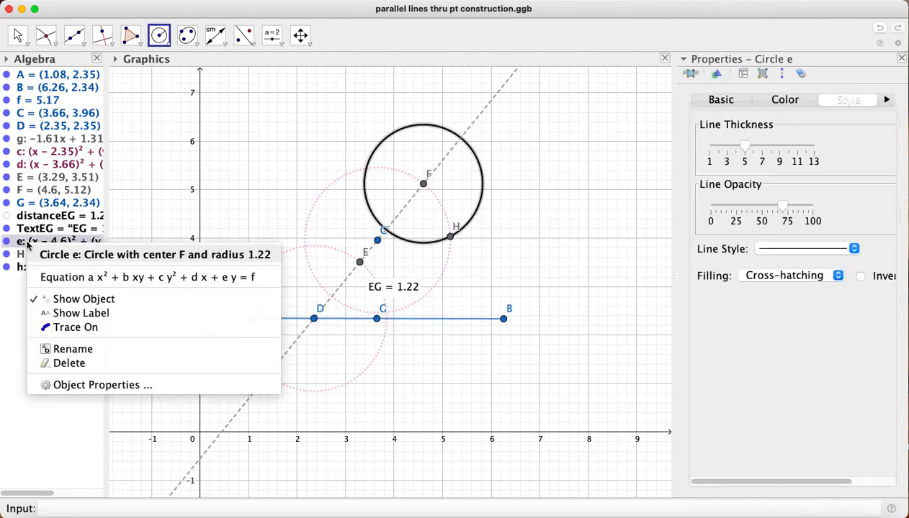
{"action": "left_click", "coordinate": [76, 363]}
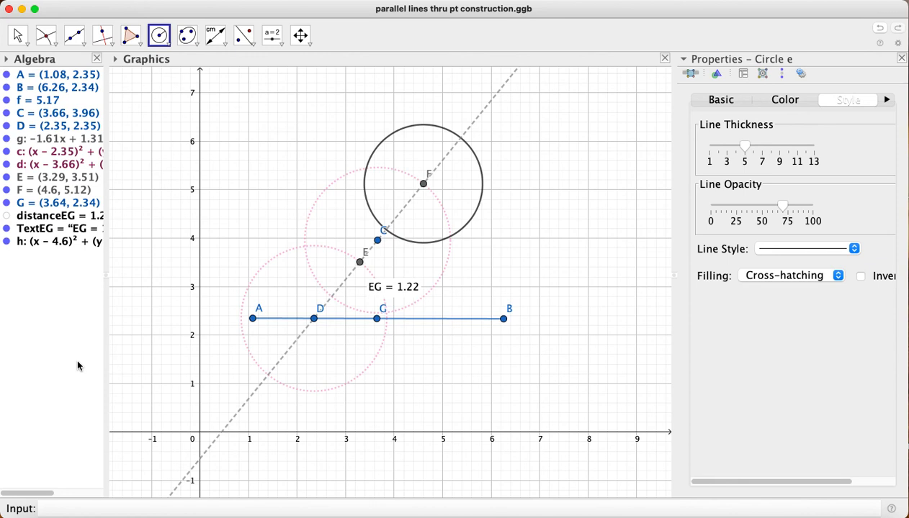
{"action": "left_click", "coordinate": [5, 203]}
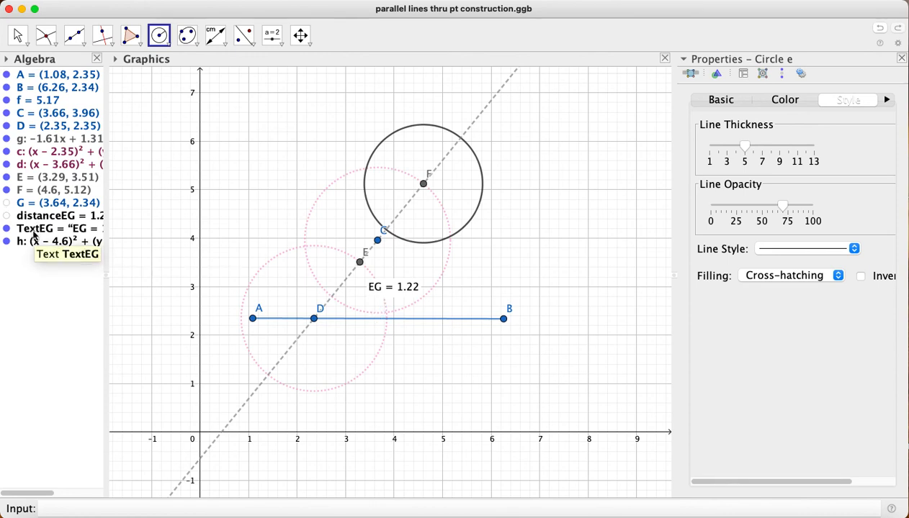
{"action": "right_click", "coordinate": [36, 245]}
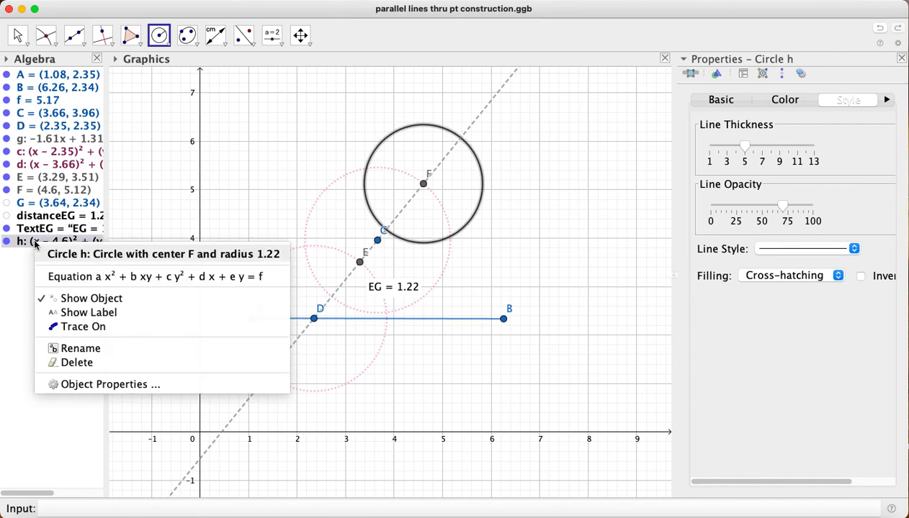
{"action": "left_click", "coordinate": [103, 366]}
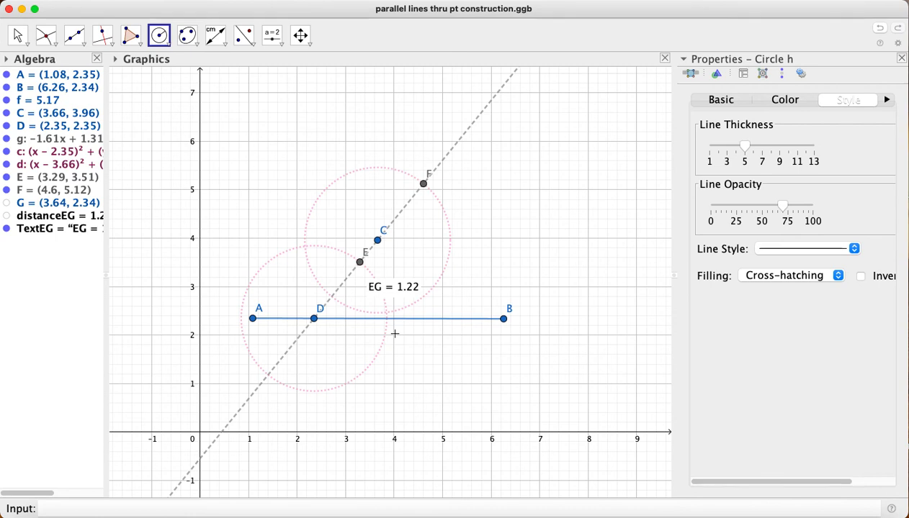
Mark the intersection of segment AB with the dotted circle around D and hide the EG distance text
{"action": "left_click", "coordinate": [39, 36]}
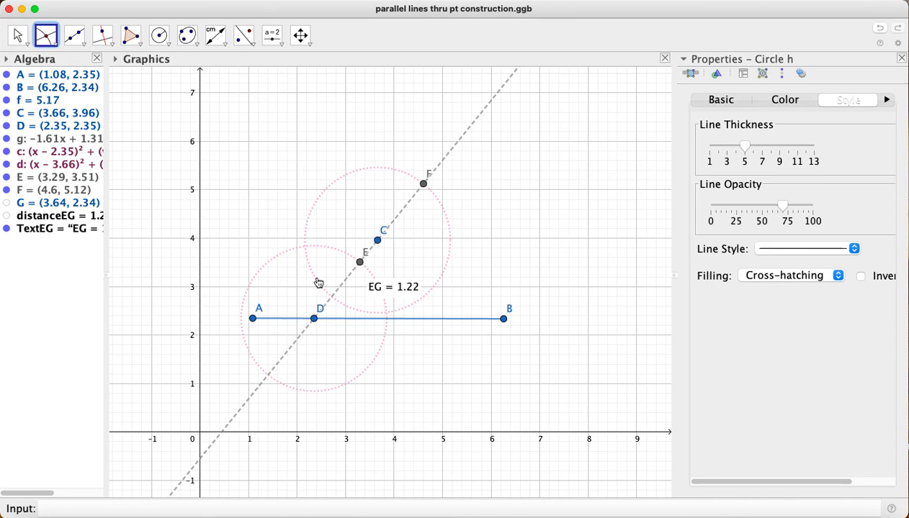
{"action": "left_click", "coordinate": [388, 323]}
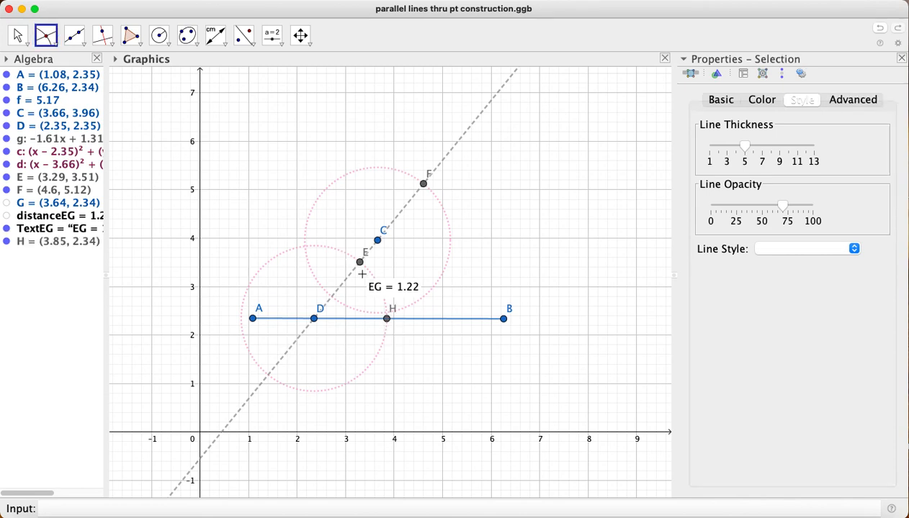
{"action": "left_click", "coordinate": [7, 229]}
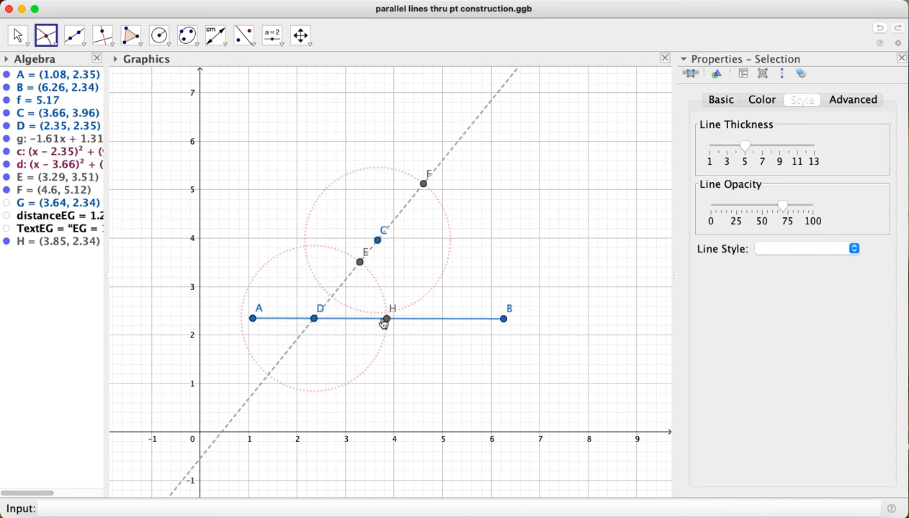
Measure the distance between E and H, the point where segment AB meets the circle around D
{"action": "left_click", "coordinate": [220, 47]}
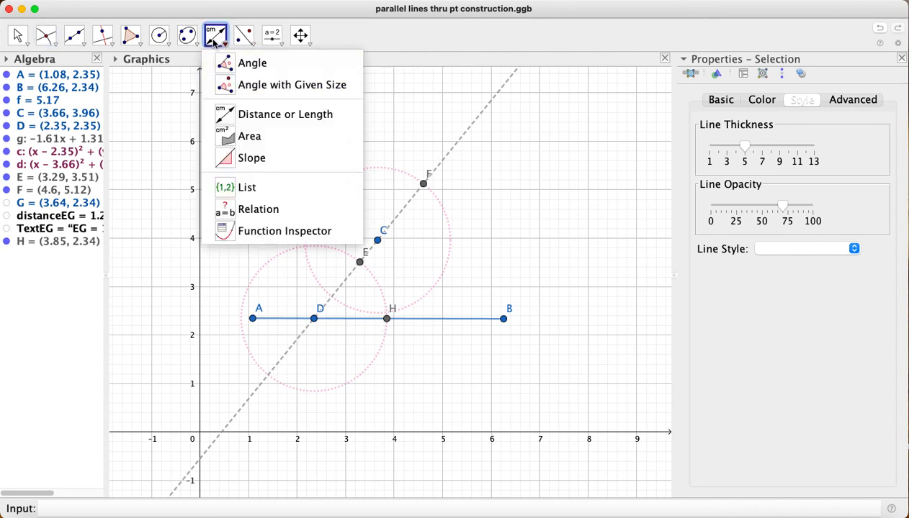
{"action": "left_click", "coordinate": [319, 115]}
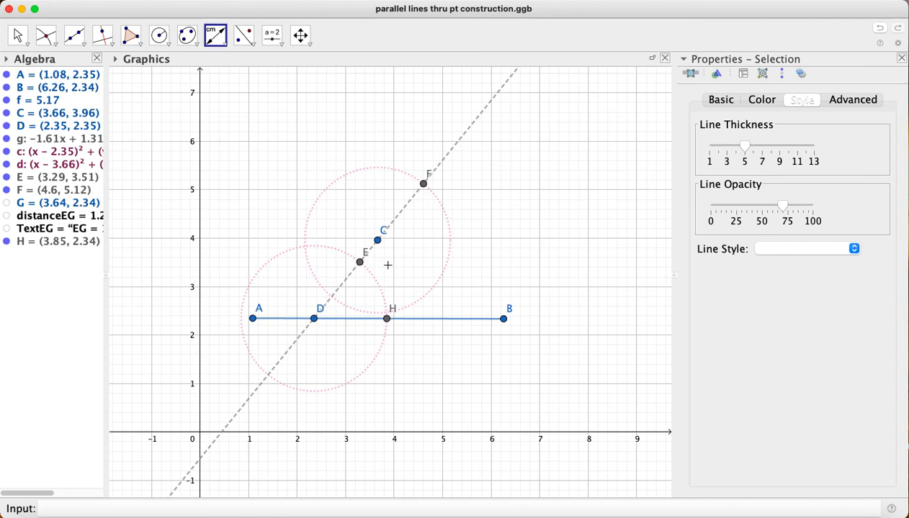
{"action": "left_click", "coordinate": [360, 262]}
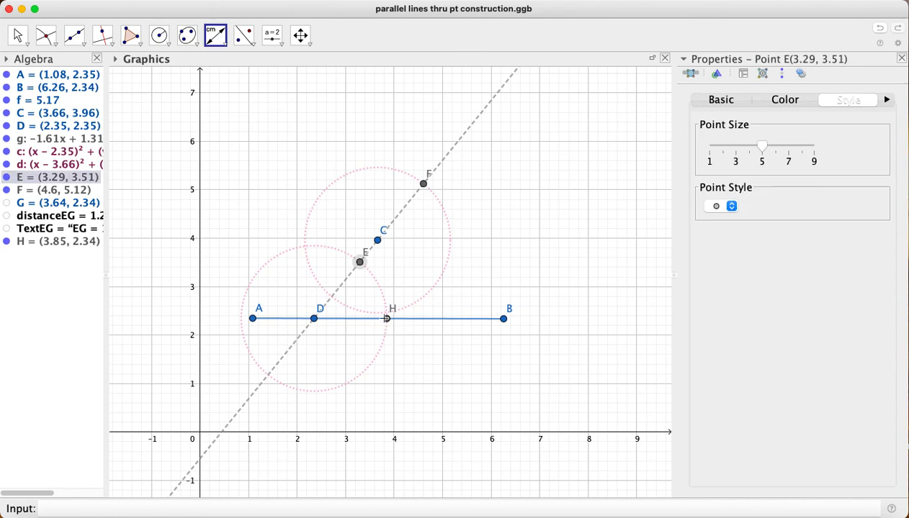
{"action": "left_click", "coordinate": [387, 319]}
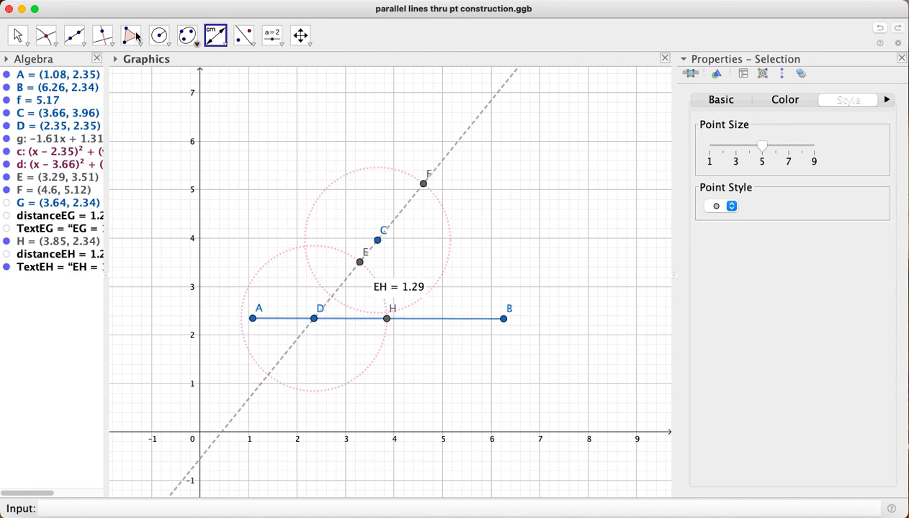
Draw a circle of radius 1.29 centred on F
{"action": "left_click", "coordinate": [159, 35]}
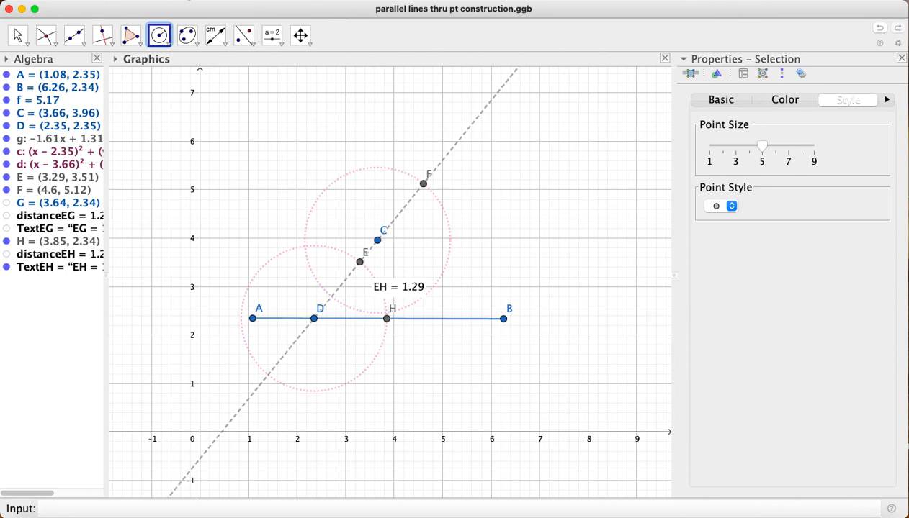
{"action": "left_click", "coordinate": [184, 0]}
{"action": "mouse_move", "coordinate": [192, 9]}
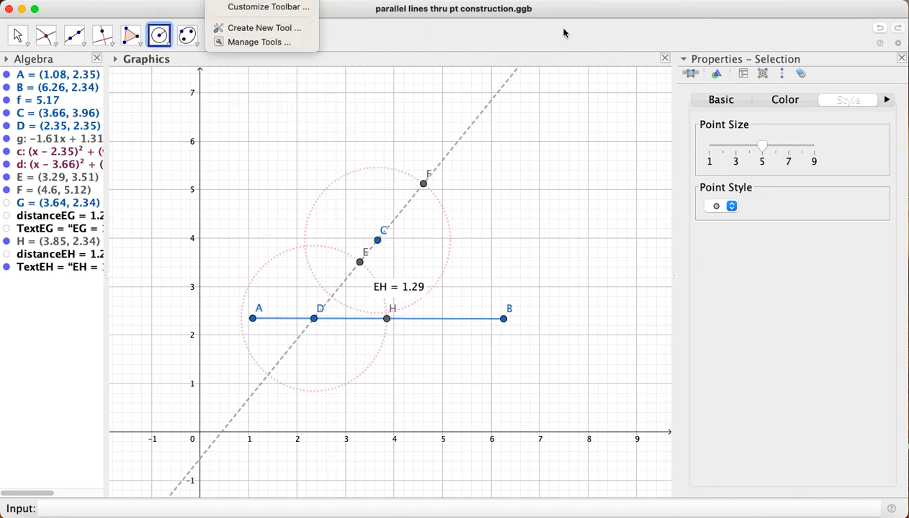
{"action": "left_click", "coordinate": [423, 185]}
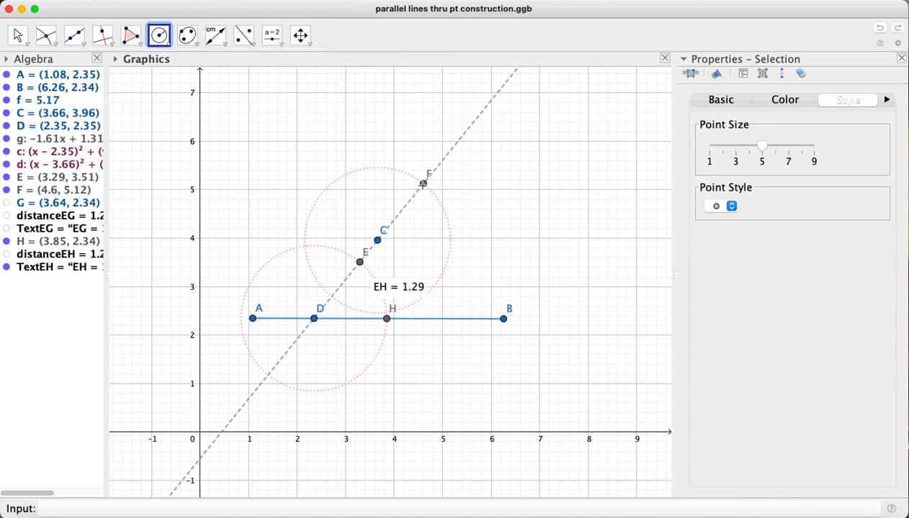
{"action": "left_click", "coordinate": [423, 185]}
{"action": "type", "text": "1"}
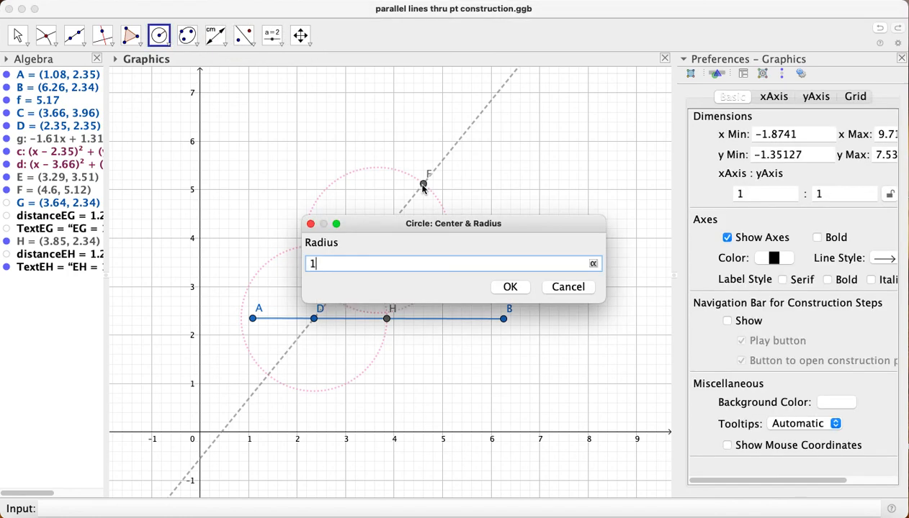
{"action": "type", "text": ".29"}
{"action": "key", "text": "Return"}
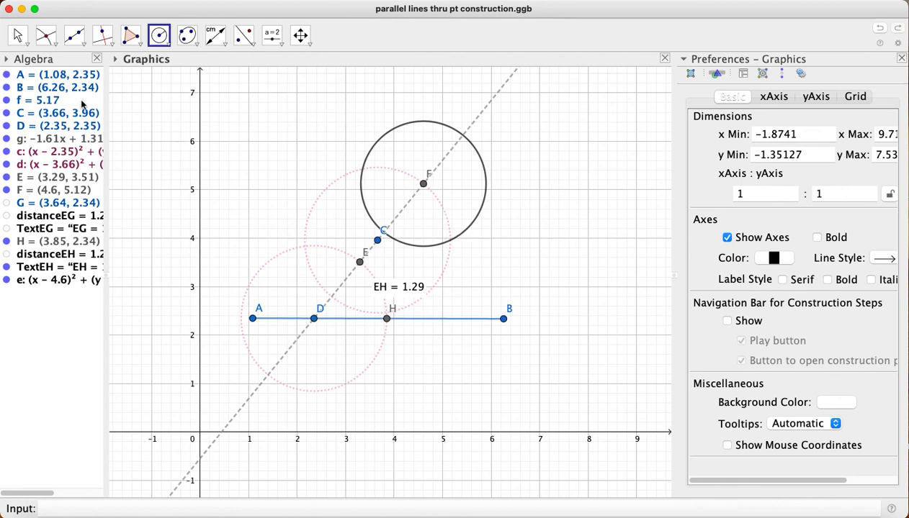
Mark the right-hand intersection of the circles around F and C, and draw a line through C and that point
{"action": "left_click", "coordinate": [45, 35]}
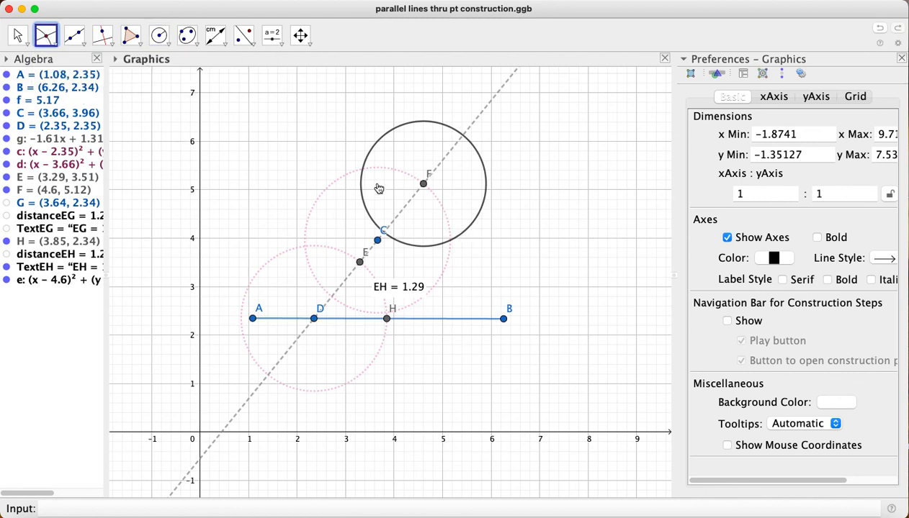
{"action": "left_click", "coordinate": [450, 241]}
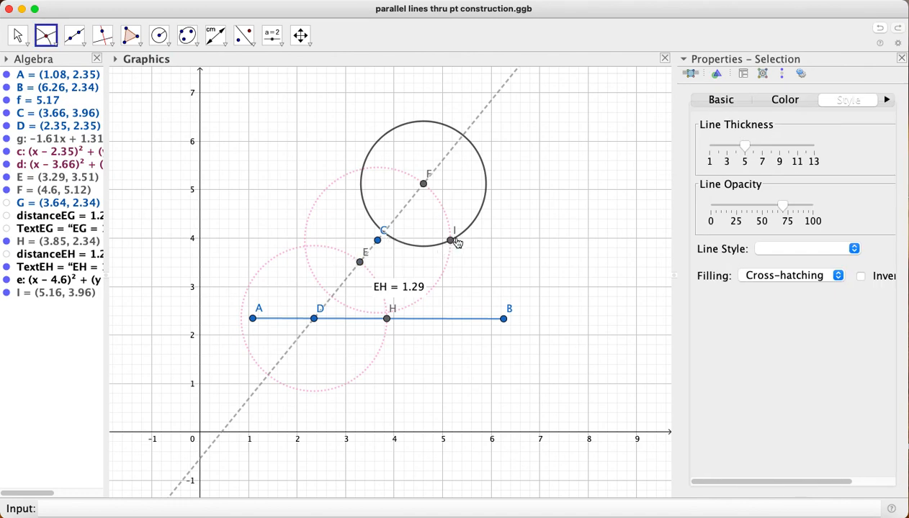
{"action": "left_click", "coordinate": [74, 35]}
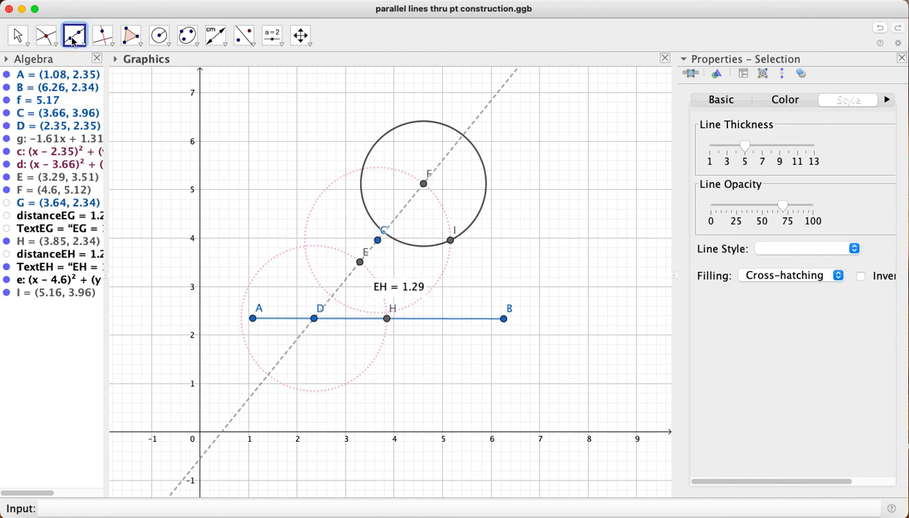
{"action": "left_click", "coordinate": [378, 240]}
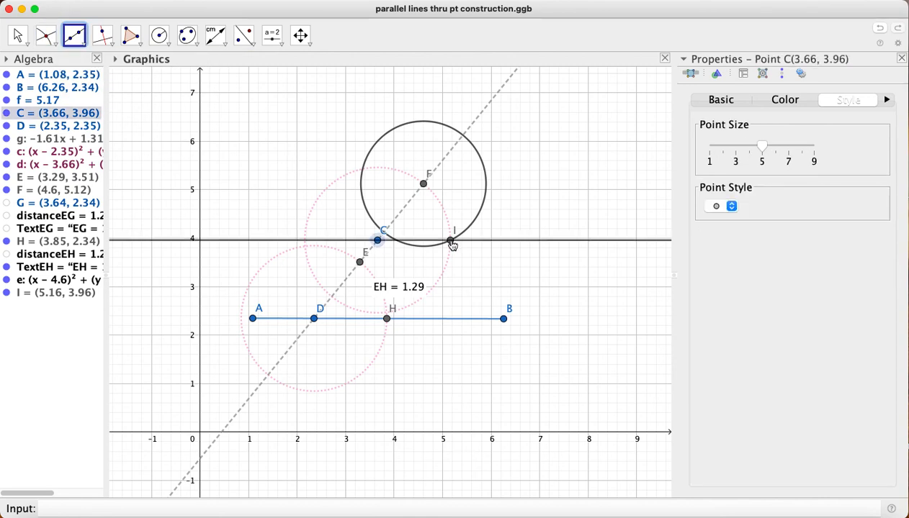
{"action": "left_click", "coordinate": [450, 240]}
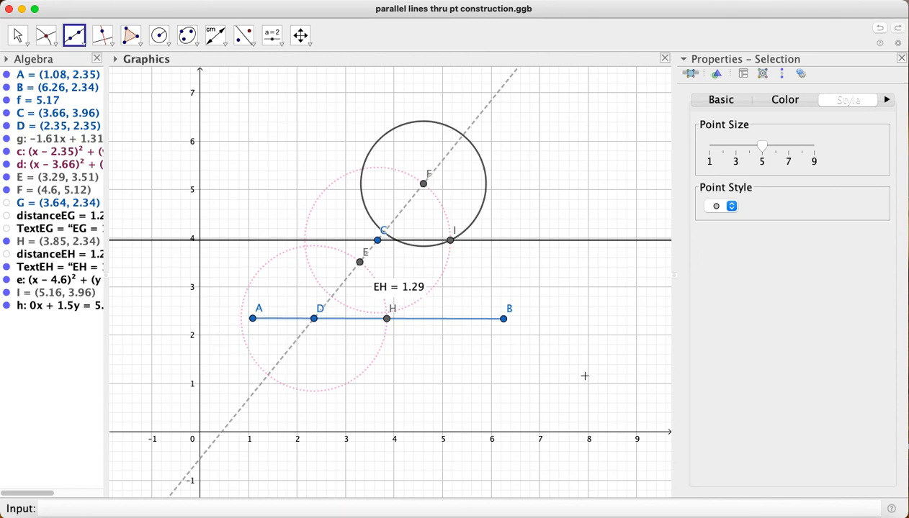
{"action": "left_click", "coordinate": [674, 2]}
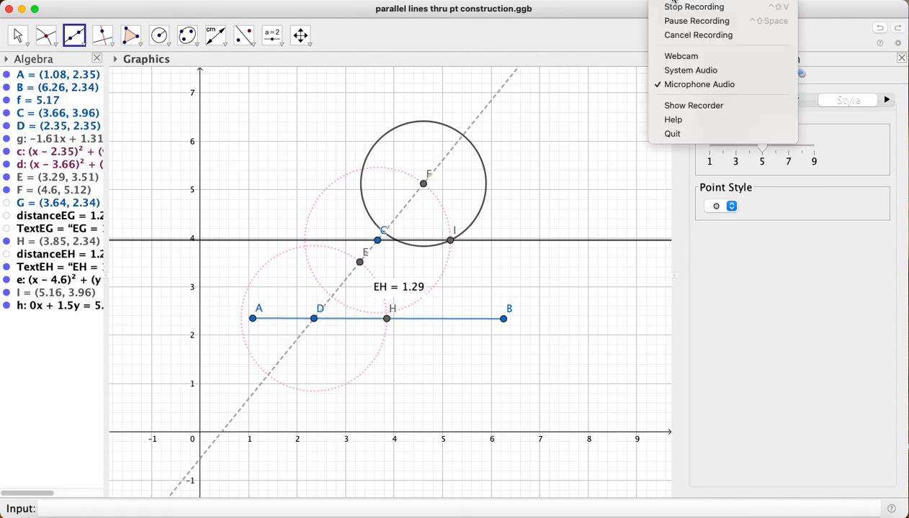